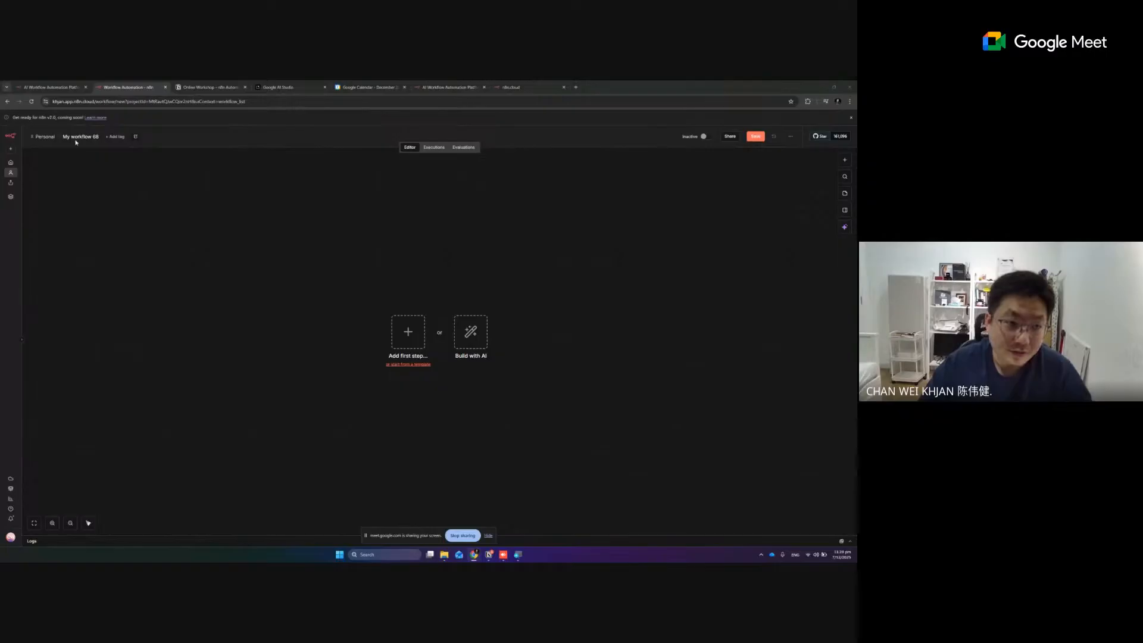
Rename the workflow "Lab 1 - ChatBot"
{"action": "left_click", "coordinate": [79, 137]}
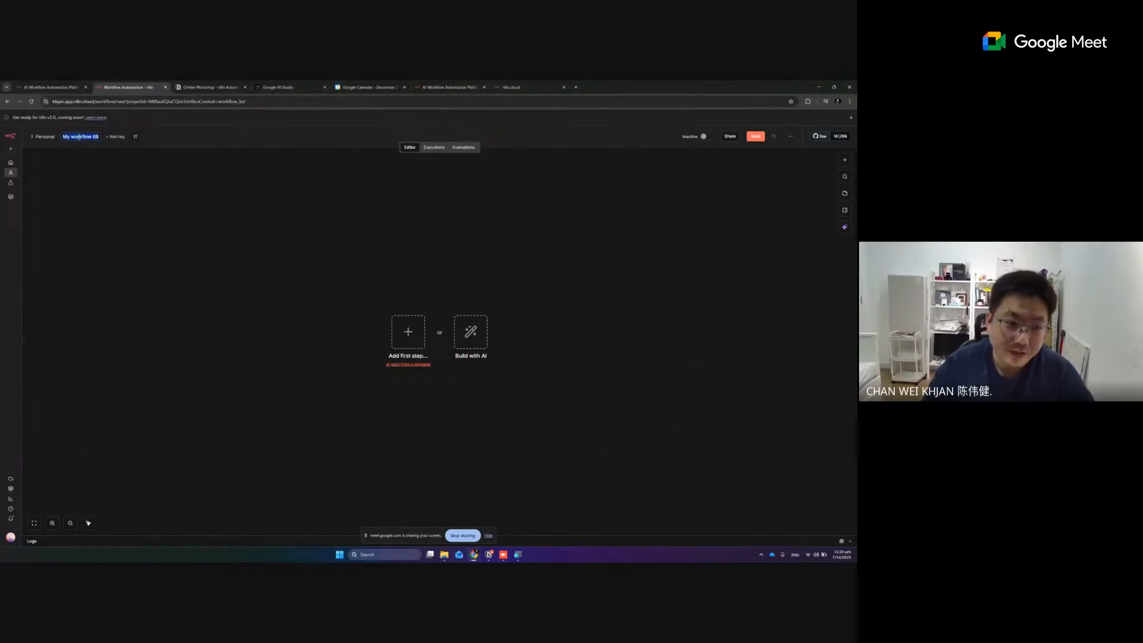
{"action": "type", "text": "Lab"}
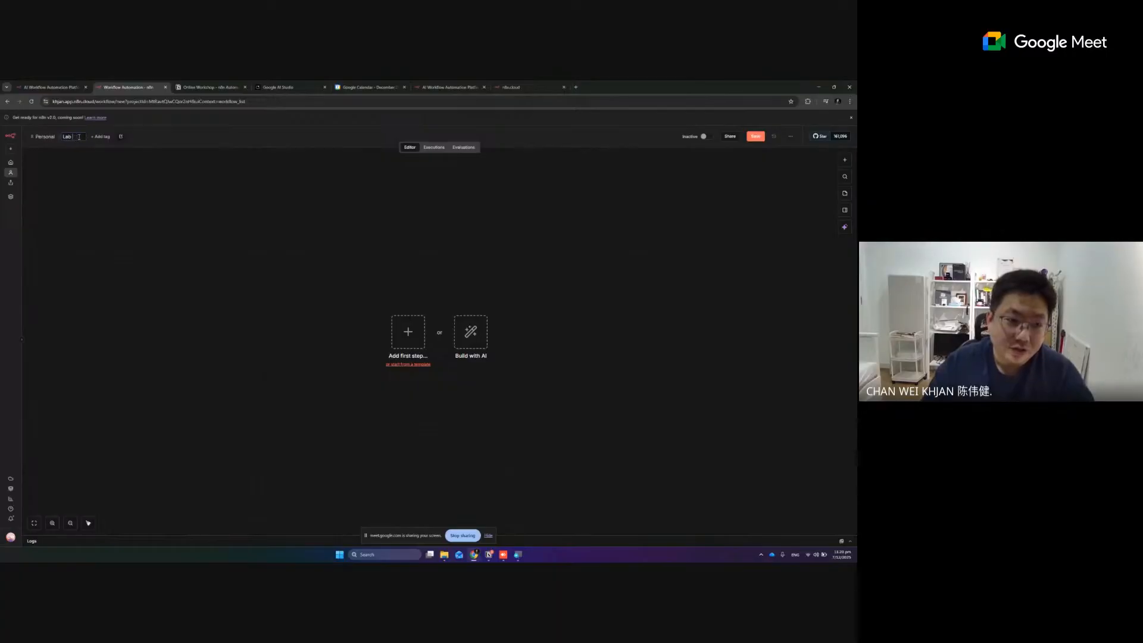
{"action": "type", "text": " 1 -"}
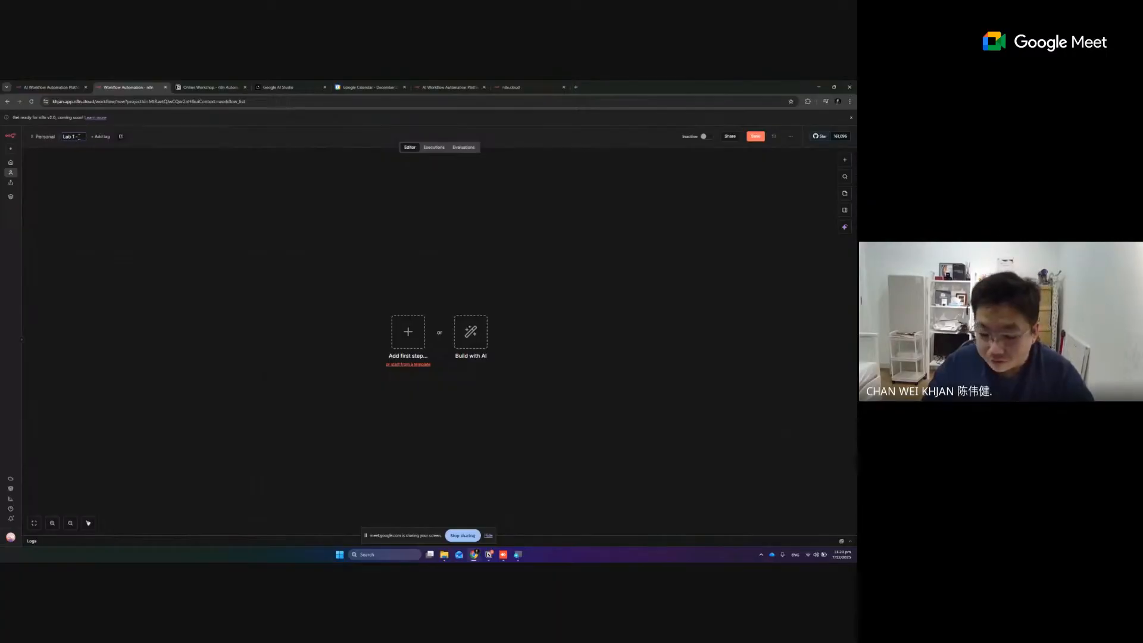
{"action": "type", "text": " ChatBot"}
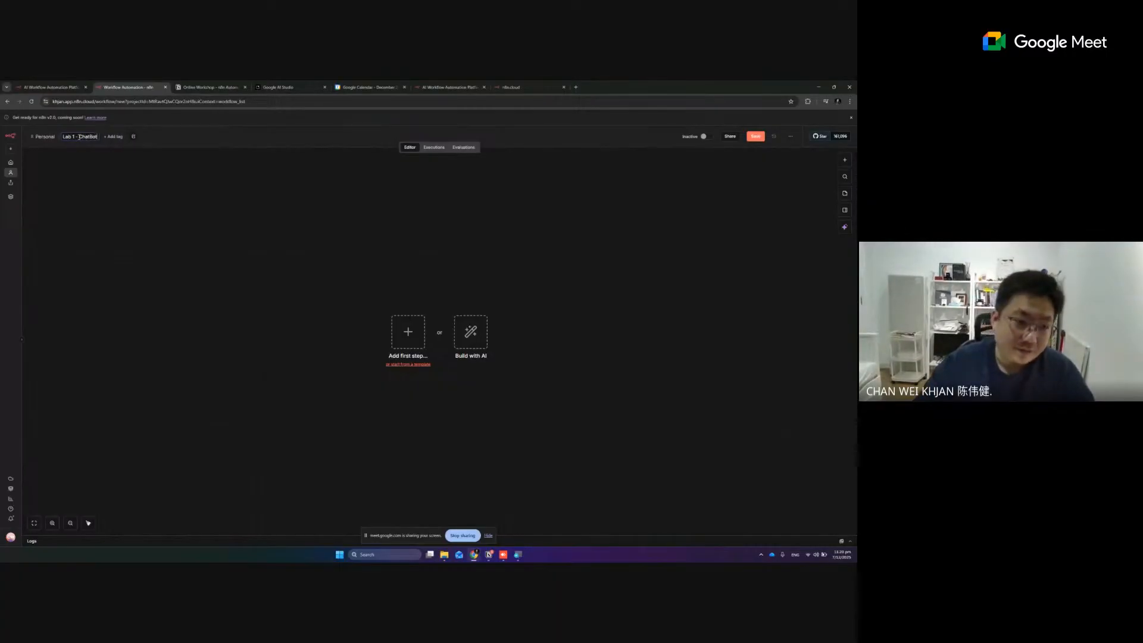
{"action": "key", "text": "Return"}
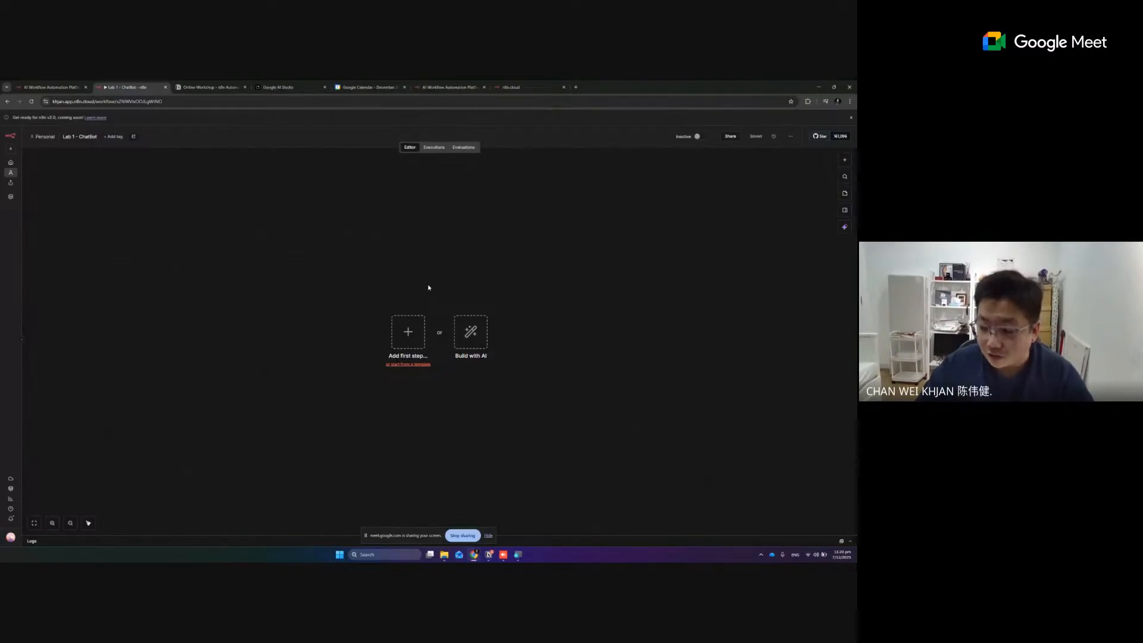
Start adding the workflow's first step, capture a screenshot of the list of available triggers, and open the capture in Snipping Tool
{"action": "left_click", "coordinate": [405, 337]}
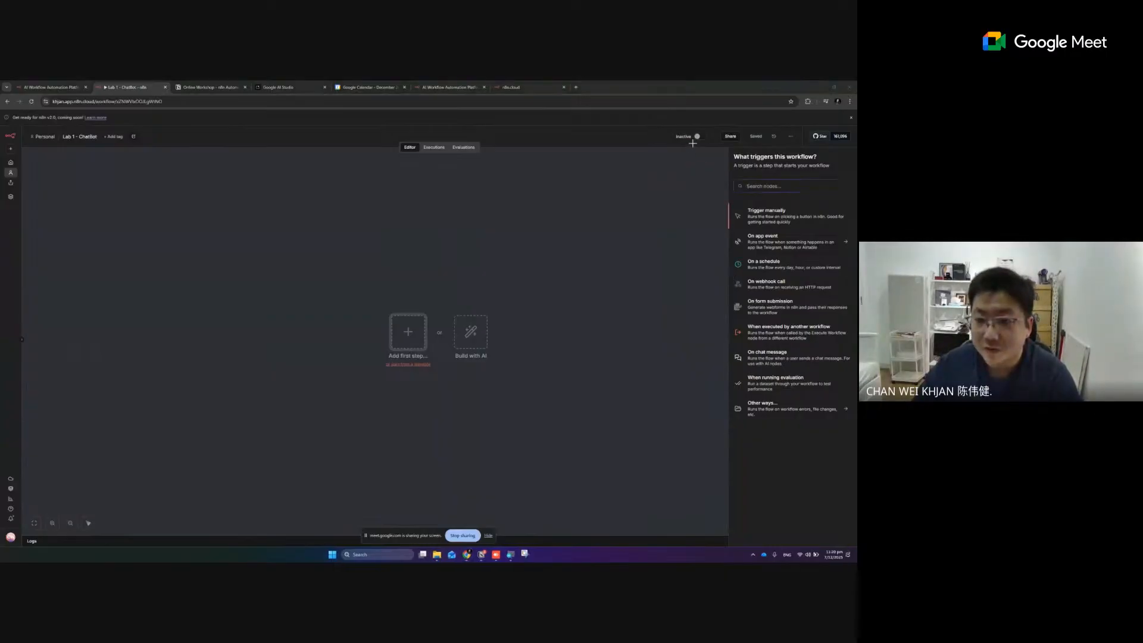
{"action": "key", "text": "super+shift+s"}
{"action": "left_click_drag", "start_coordinate": [671, 146], "coordinate": [855, 443]}
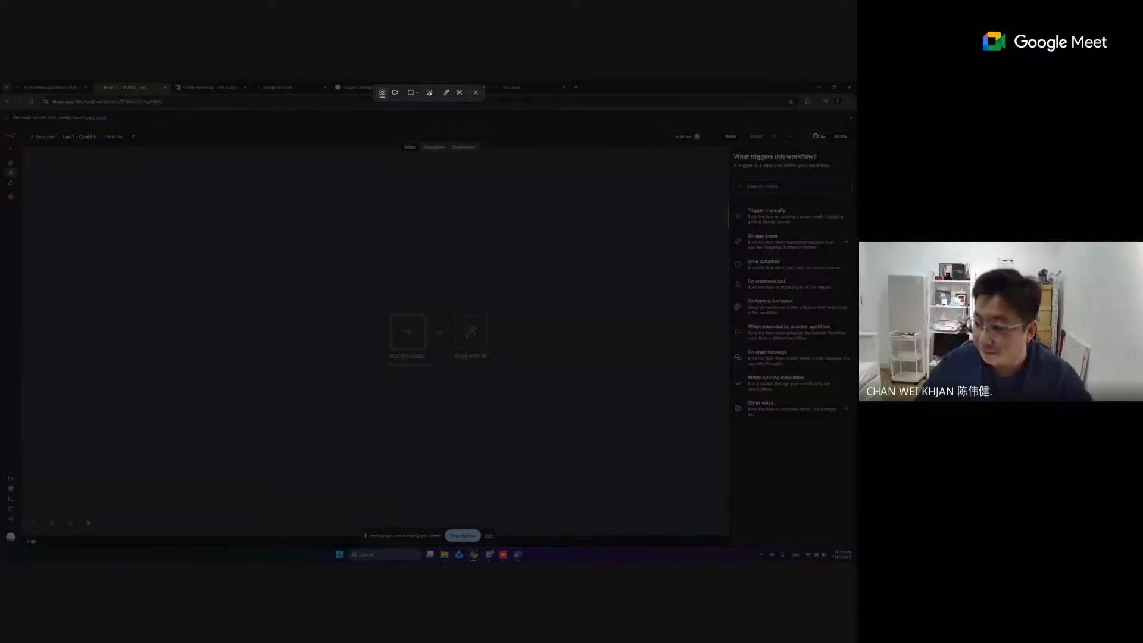
{"action": "key", "text": "Escape"}
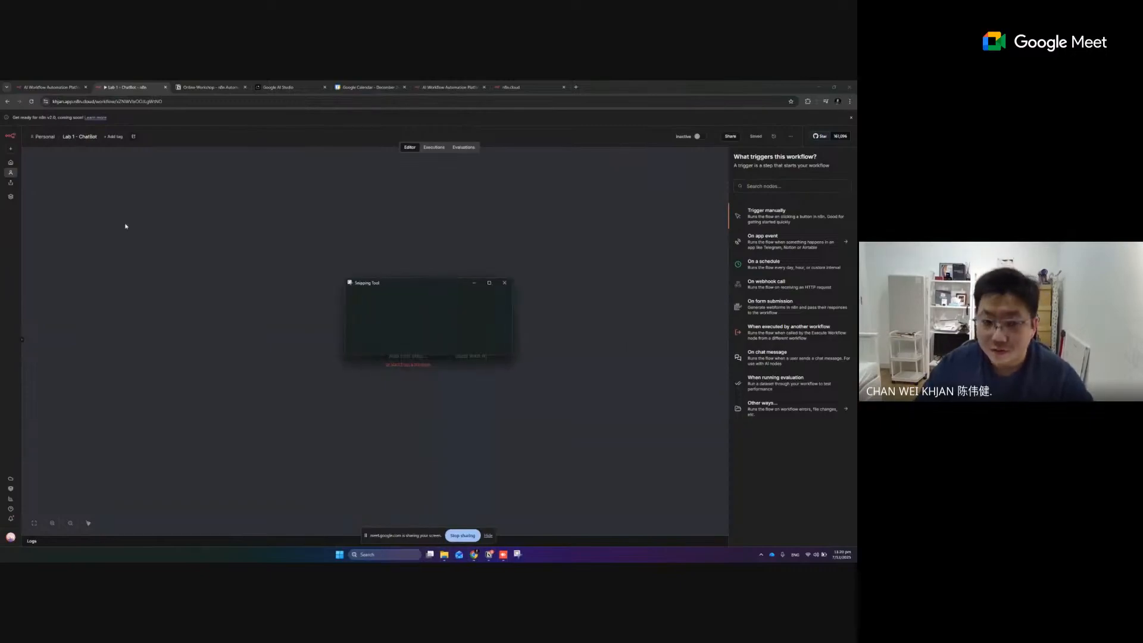
{"action": "left_click", "coordinate": [369, 299]}
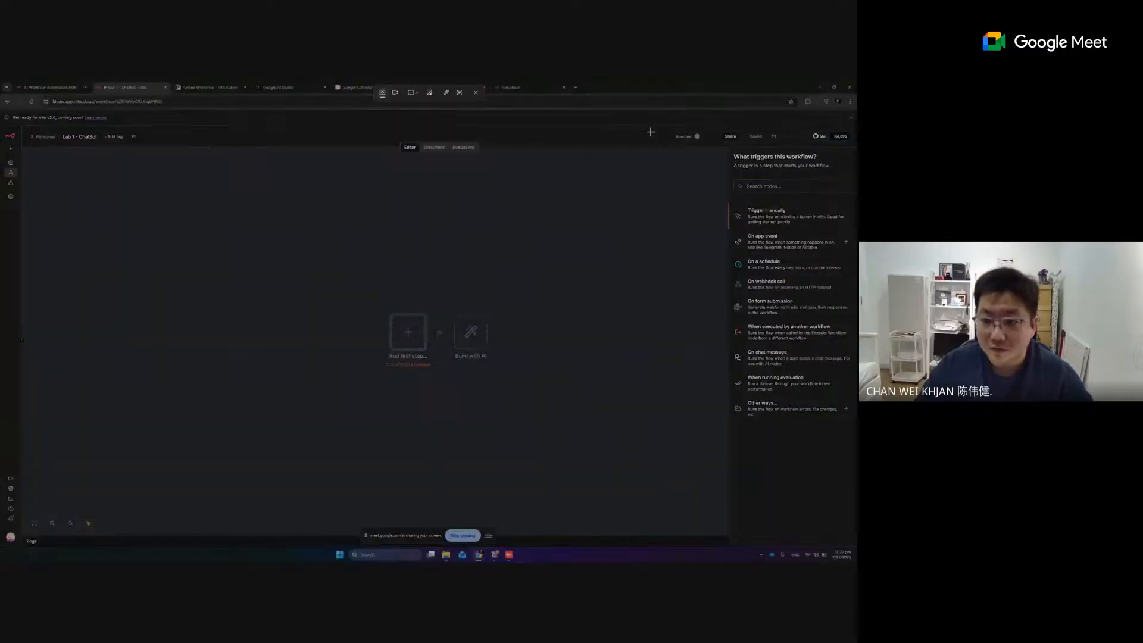
{"action": "left_click_drag", "start_coordinate": [619, 122], "coordinate": [856, 444]}
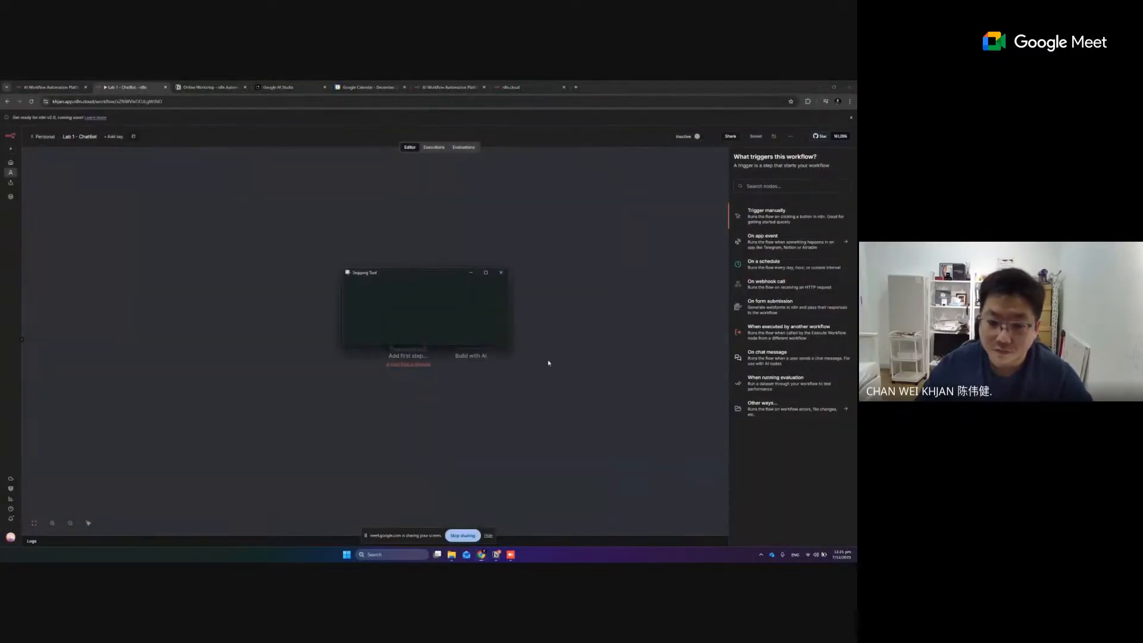
{"action": "left_click", "coordinate": [717, 270]}
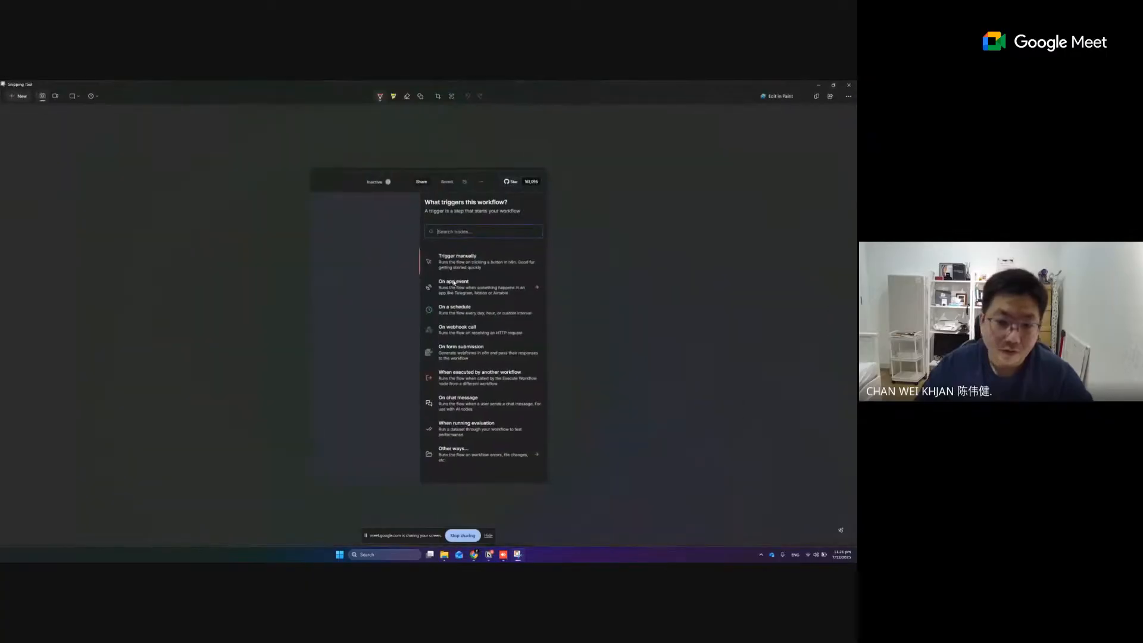
Examine the trigger options in the enlarged capture, from manual triggering through chat messages to the other ways
{"action": "scroll", "coordinate": [481, 288], "scroll_direction": "up", "scroll_amount": 2}
{"action": "scroll", "coordinate": [482, 290], "scroll_direction": "up", "scroll_amount": 2}
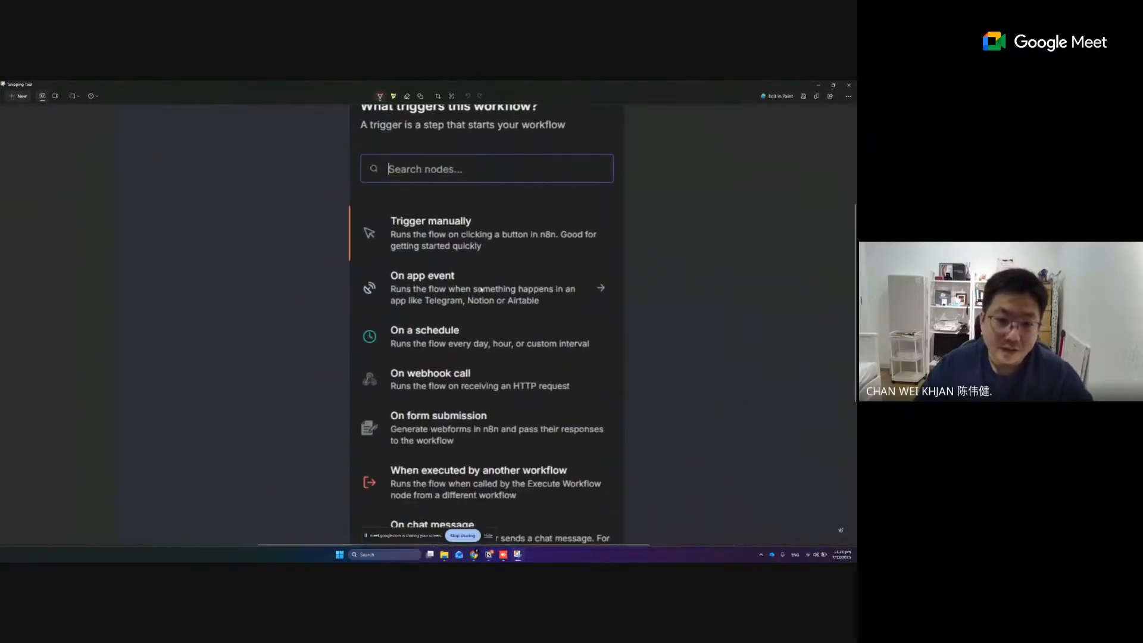
{"action": "scroll", "coordinate": [486, 301], "scroll_direction": "down", "scroll_amount": 1}
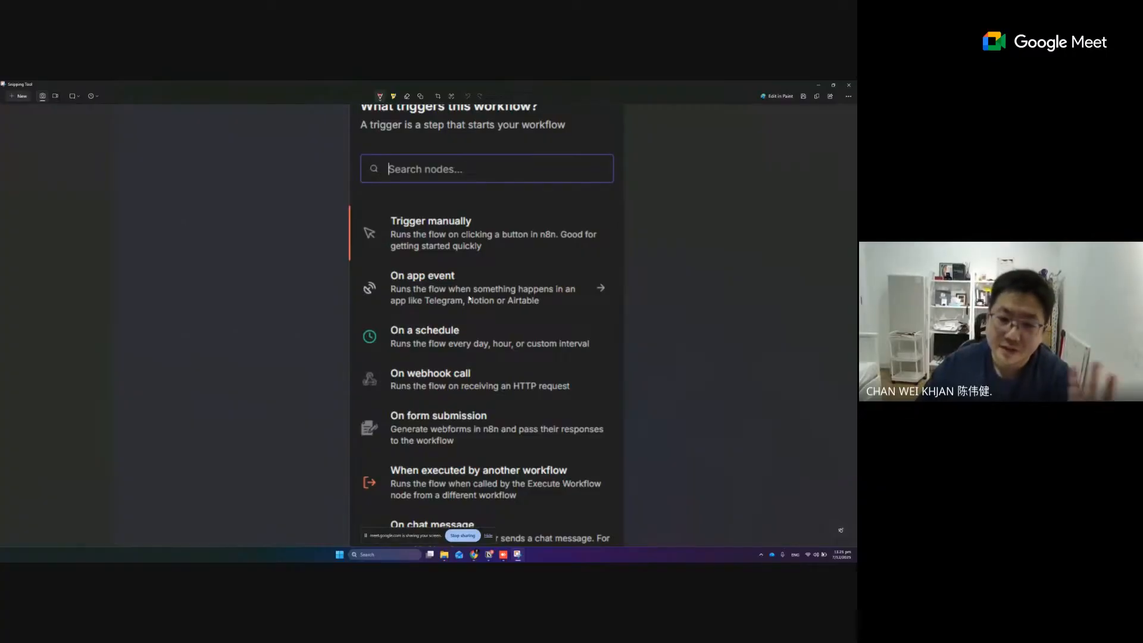
{"action": "scroll", "coordinate": [470, 305], "scroll_direction": "down", "scroll_amount": 1}
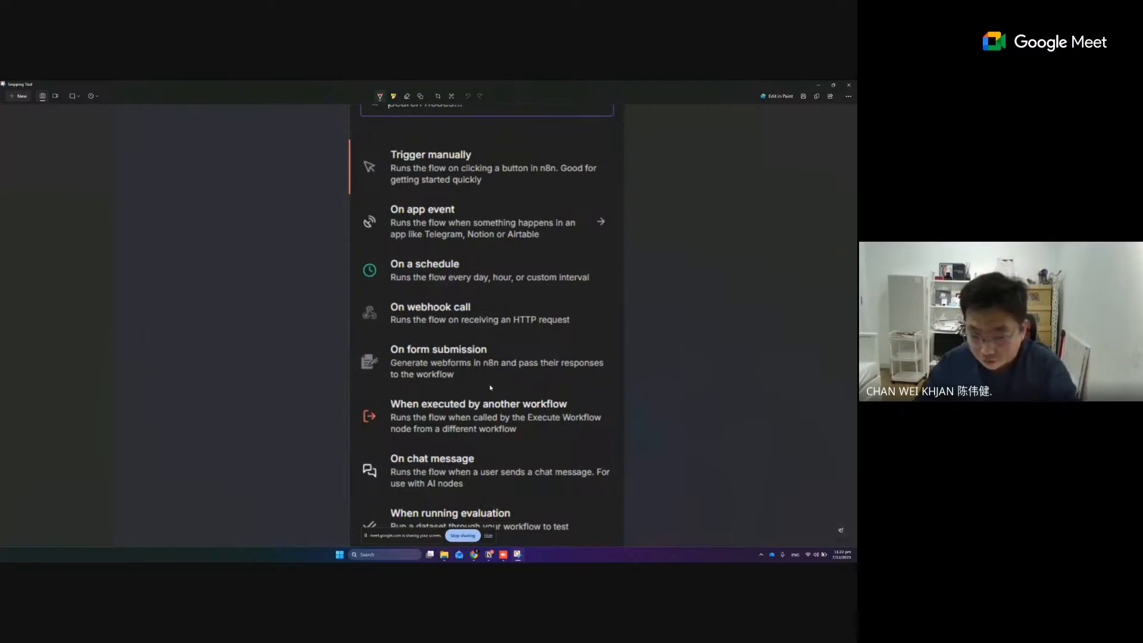
{"action": "scroll", "coordinate": [492, 387], "scroll_direction": "down", "scroll_amount": 3}
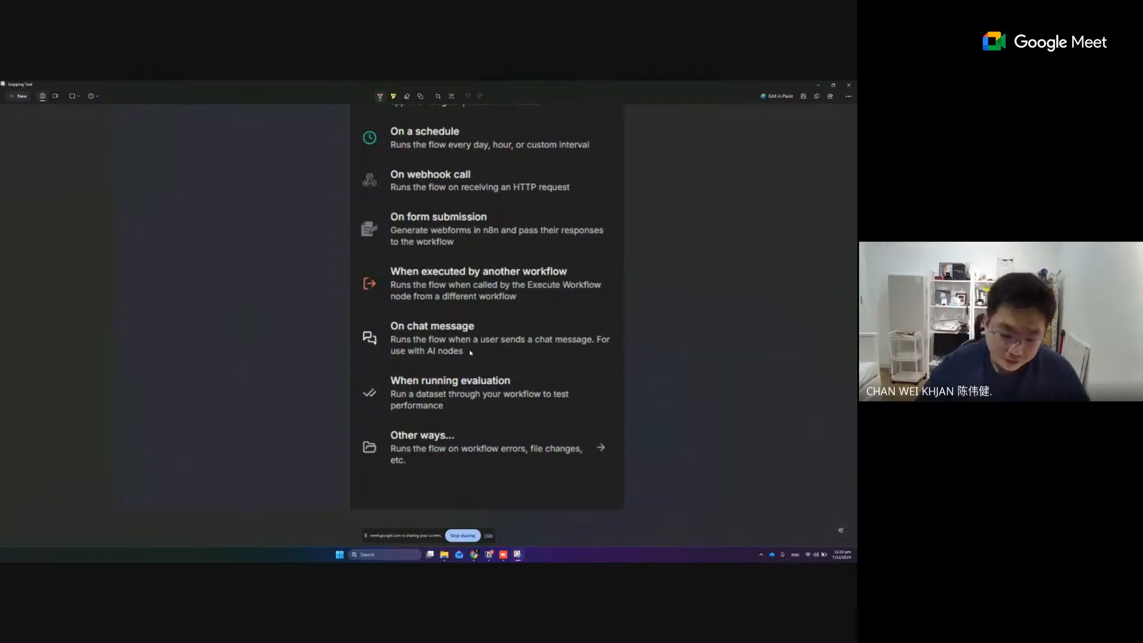
{"action": "scroll", "coordinate": [472, 354], "scroll_direction": "down", "scroll_amount": 2}
{"action": "scroll", "coordinate": [473, 356], "scroll_direction": "down", "scroll_amount": 2}
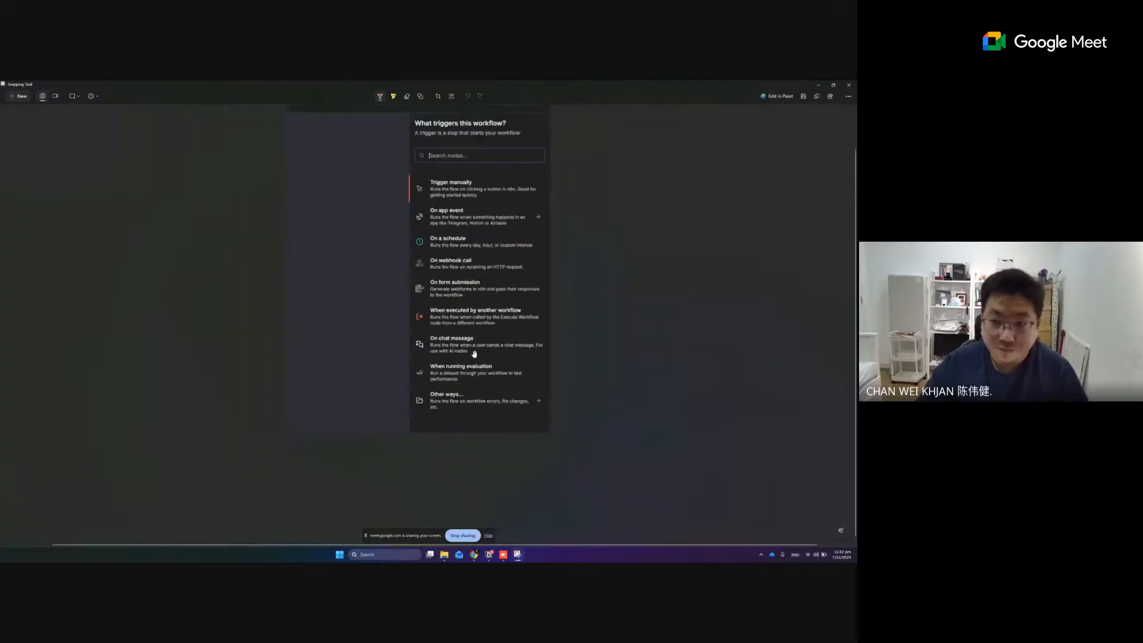
Copy the trigger list screenshot to the clipboard and return to the n8n workflow editor
{"action": "left_click", "coordinate": [817, 97]}
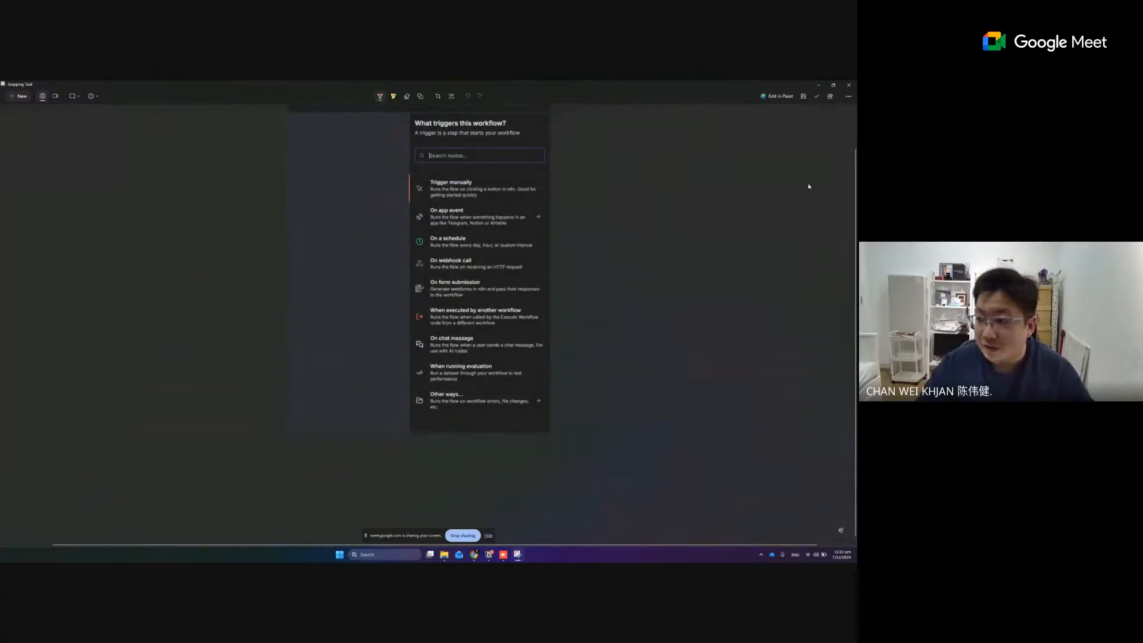
{"action": "key", "text": "alt+Tab"}
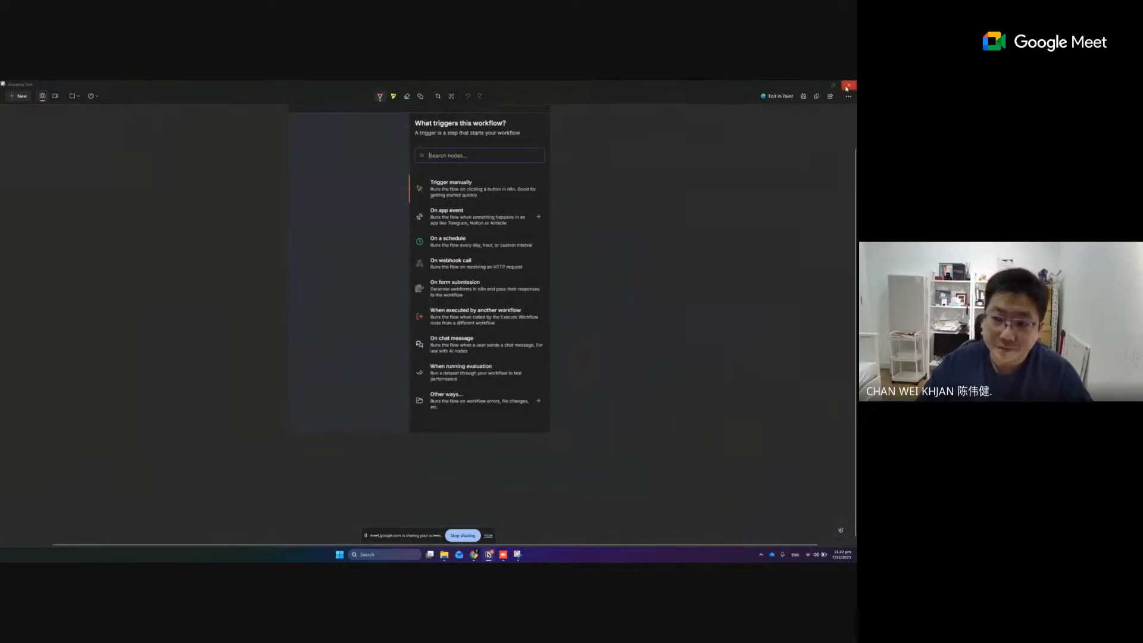
{"action": "left_click", "coordinate": [818, 85]}
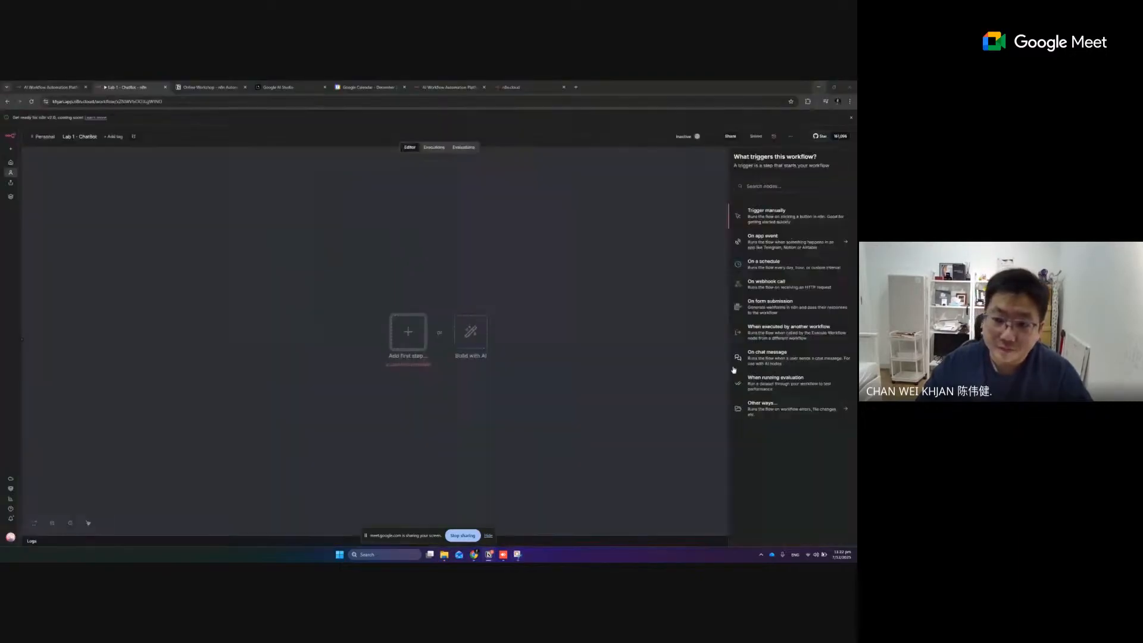
Search the trigger nodes for "chat" and capture a new screenshot of the results with Snipping Tool
{"action": "left_click", "coordinate": [770, 185]}
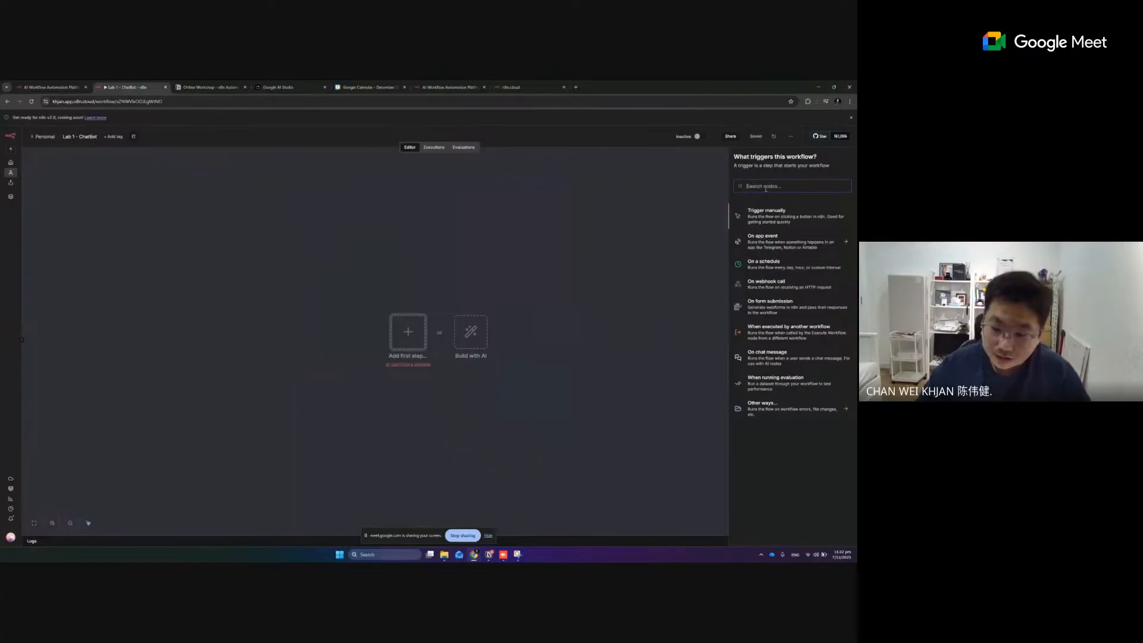
{"action": "type", "text": "chat"}
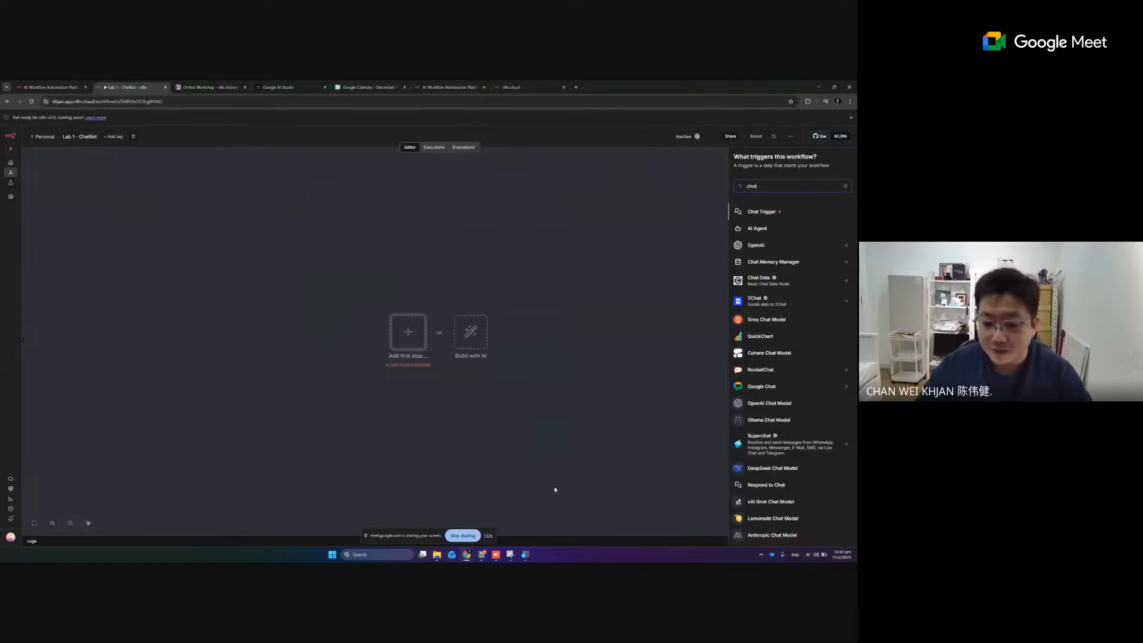
{"action": "left_click", "coordinate": [511, 554]}
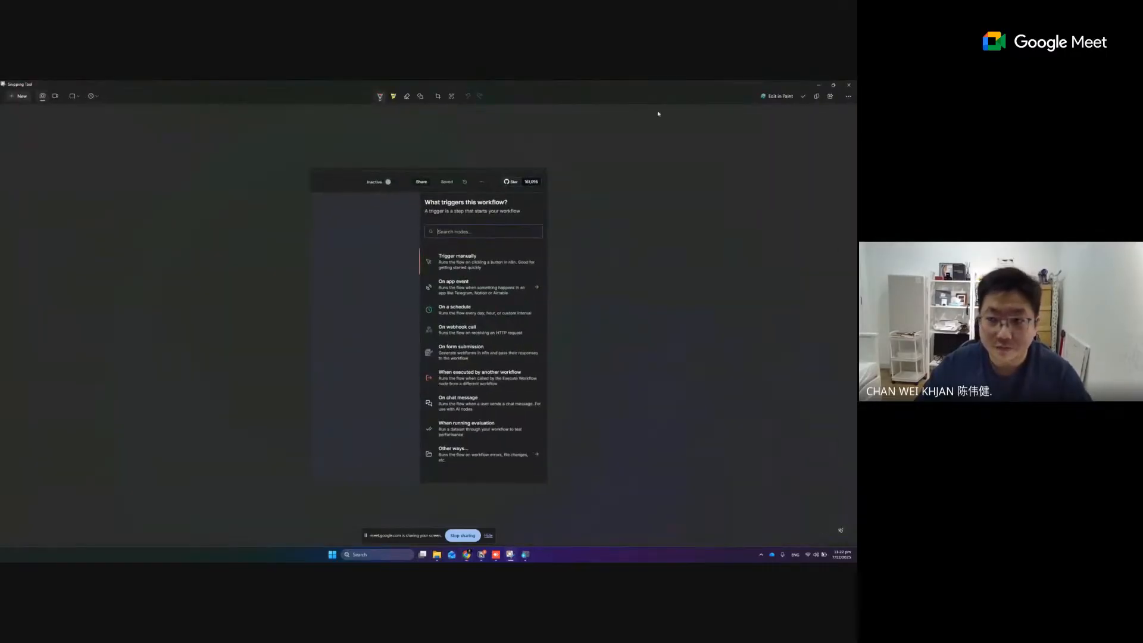
{"action": "left_click", "coordinate": [420, 98]}
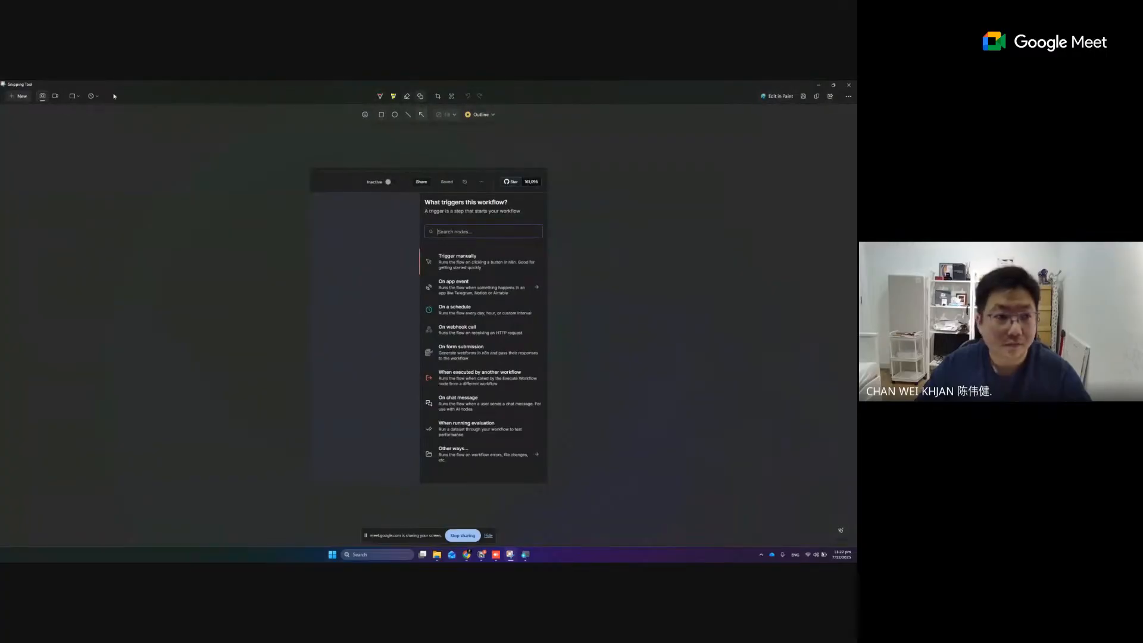
{"action": "left_click", "coordinate": [19, 96]}
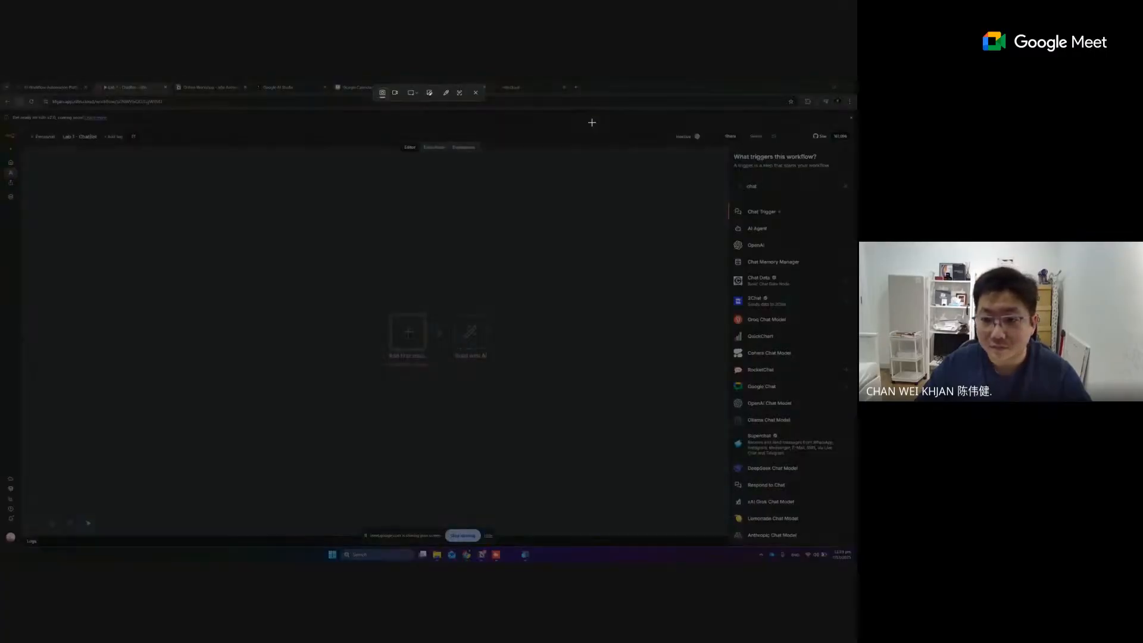
{"action": "left_click_drag", "start_coordinate": [540, 120], "coordinate": [851, 374]}
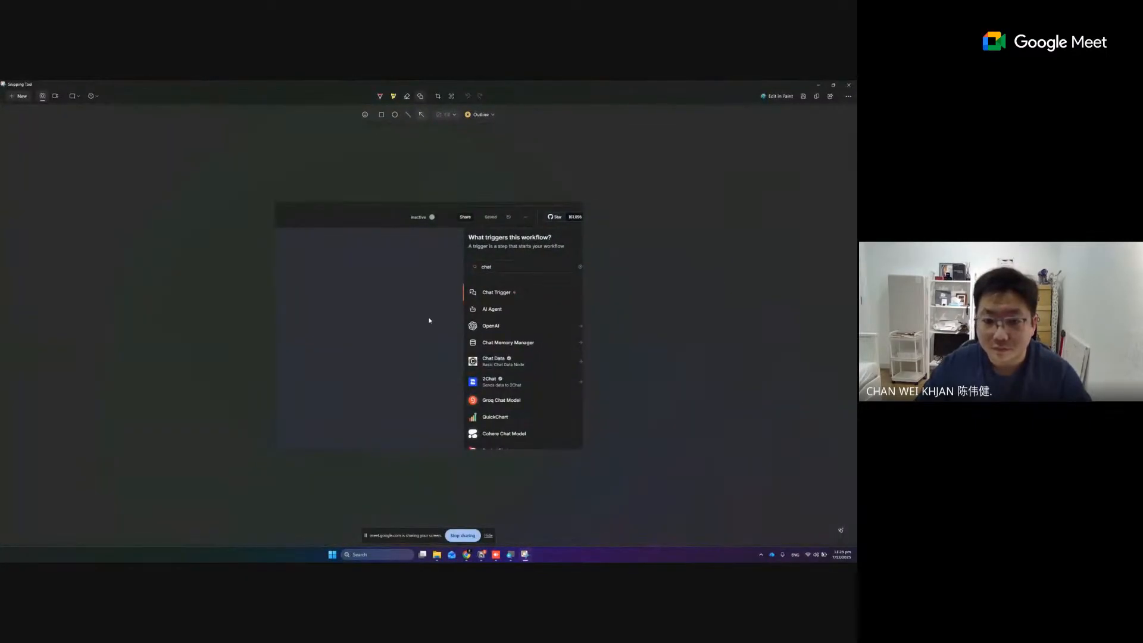
Draw an arrow pointing at Chat Trigger on the capture, copy the image, and return to the workflow editor
{"action": "left_click_drag", "start_coordinate": [429, 317], "coordinate": [467, 295]}
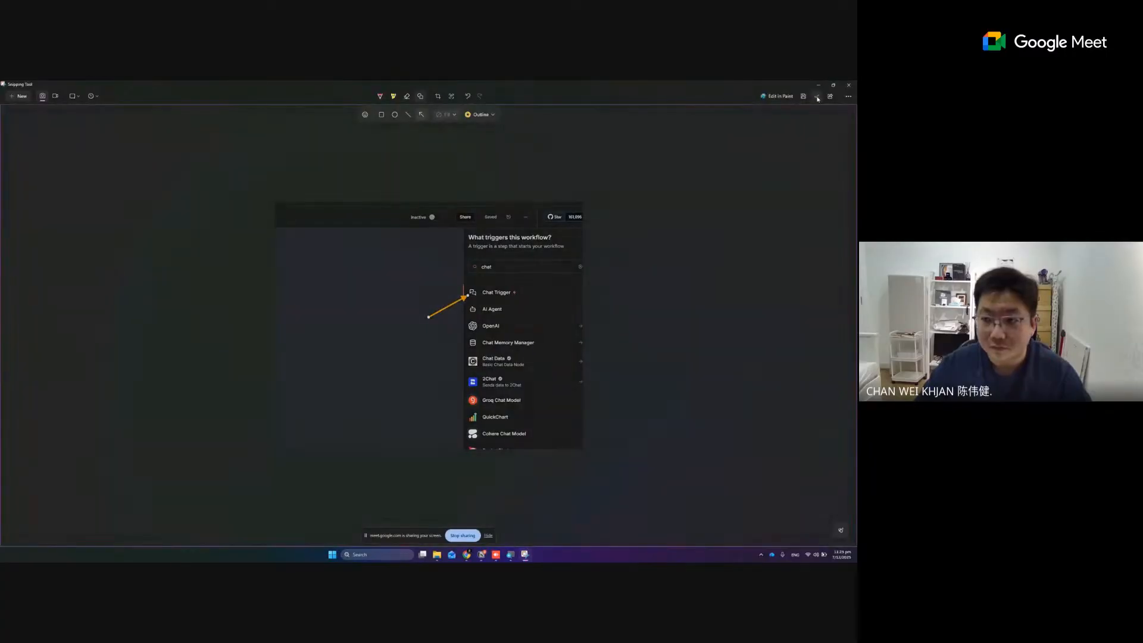
{"action": "left_click", "coordinate": [817, 97]}
{"action": "left_click", "coordinate": [819, 86]}
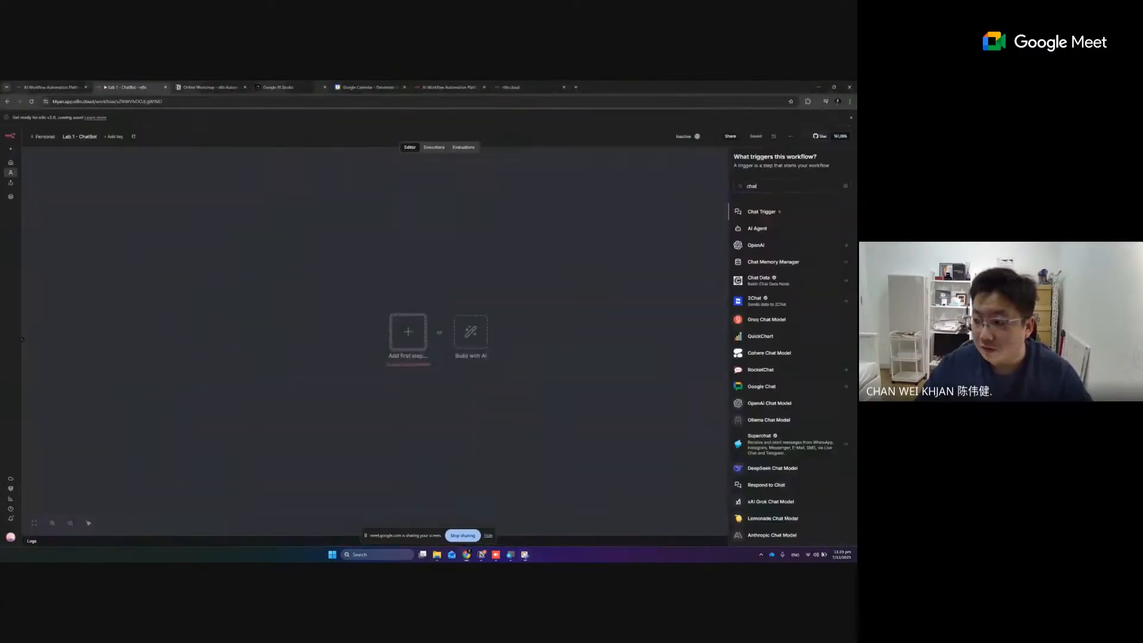
Add the Chat Trigger node with its default parameters and shift it slightly upward on the canvas
{"action": "left_click", "coordinate": [763, 212]}
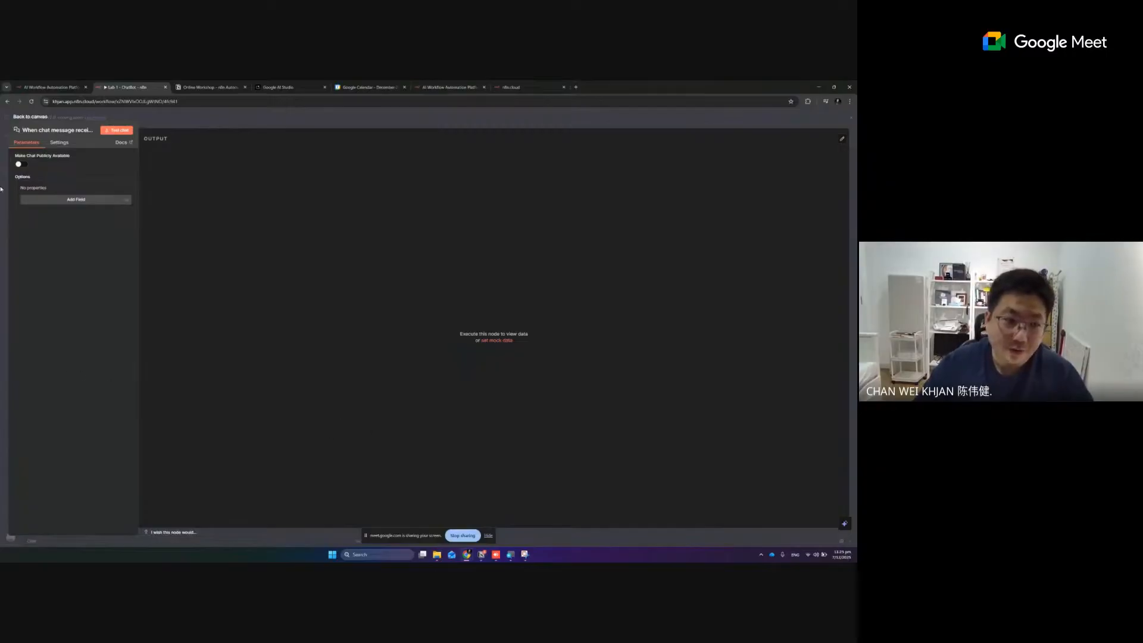
{"action": "left_click", "coordinate": [28, 119]}
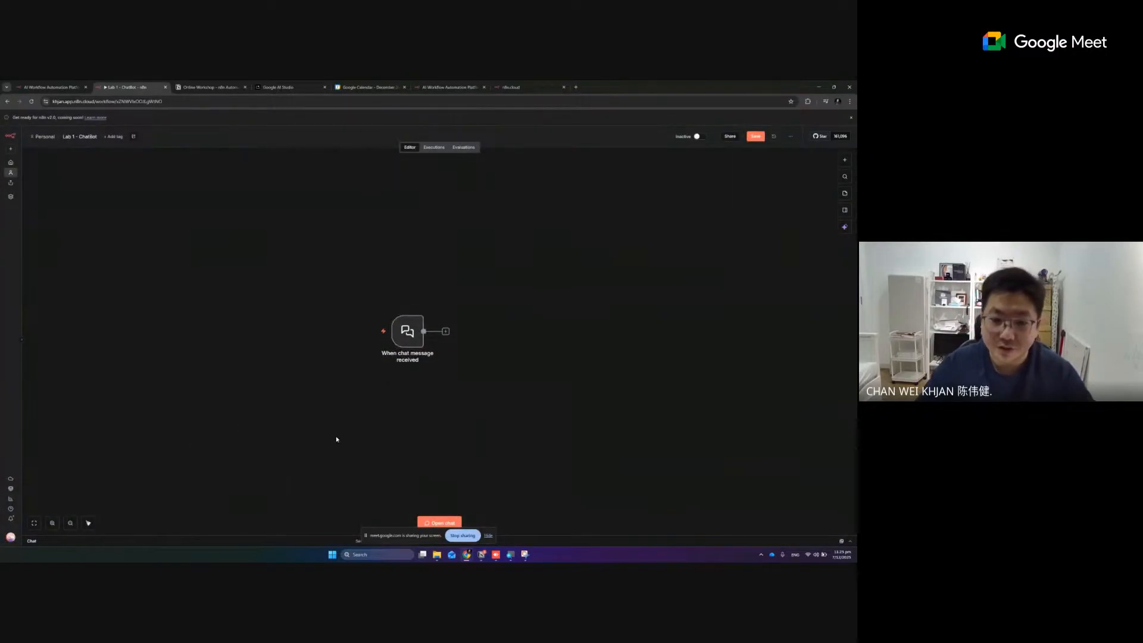
{"action": "left_click_drag", "start_coordinate": [404, 347], "coordinate": [398, 310]}
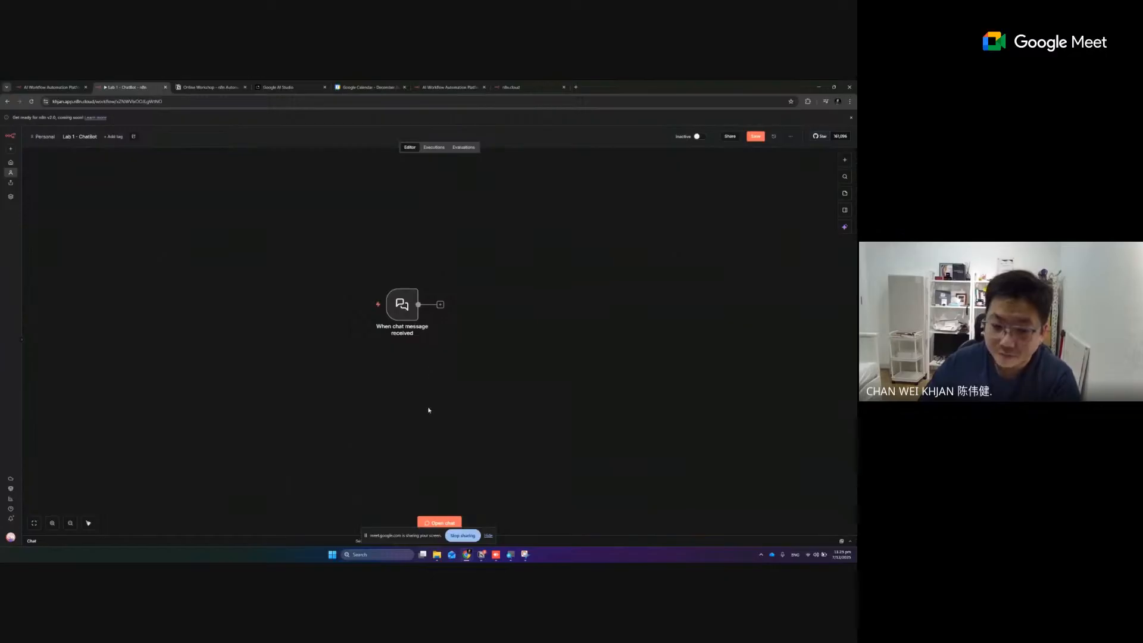
{"action": "left_click_drag", "start_coordinate": [403, 315], "coordinate": [406, 321]}
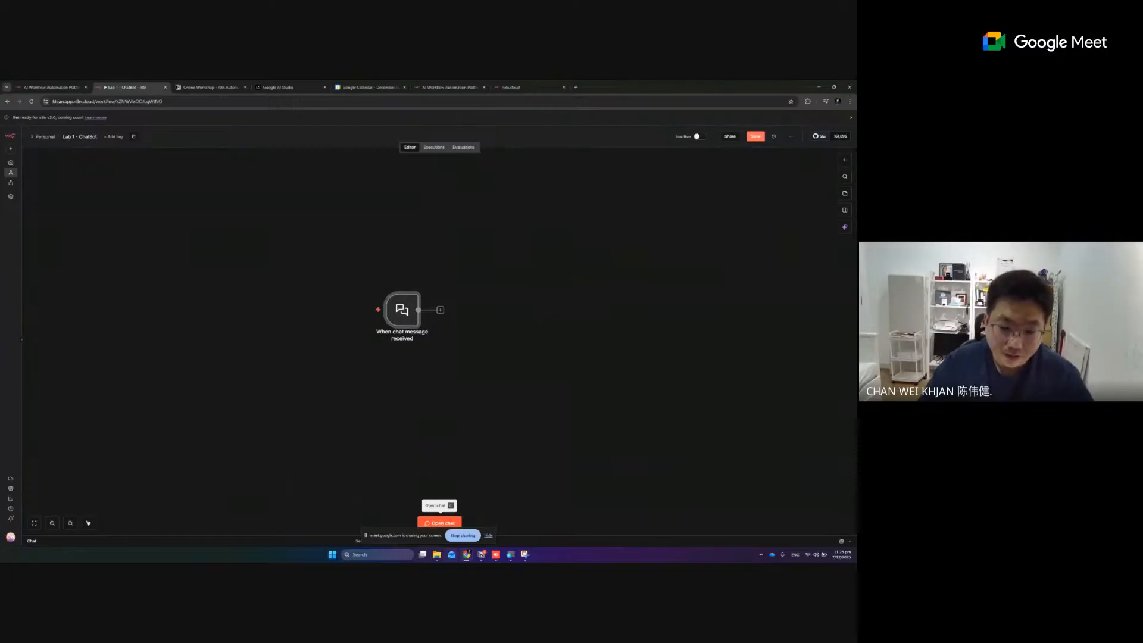
Test the trigger by sending "hi, good day" in the workflow chat, and shift the node slightly downward
{"action": "left_click", "coordinate": [438, 523]}
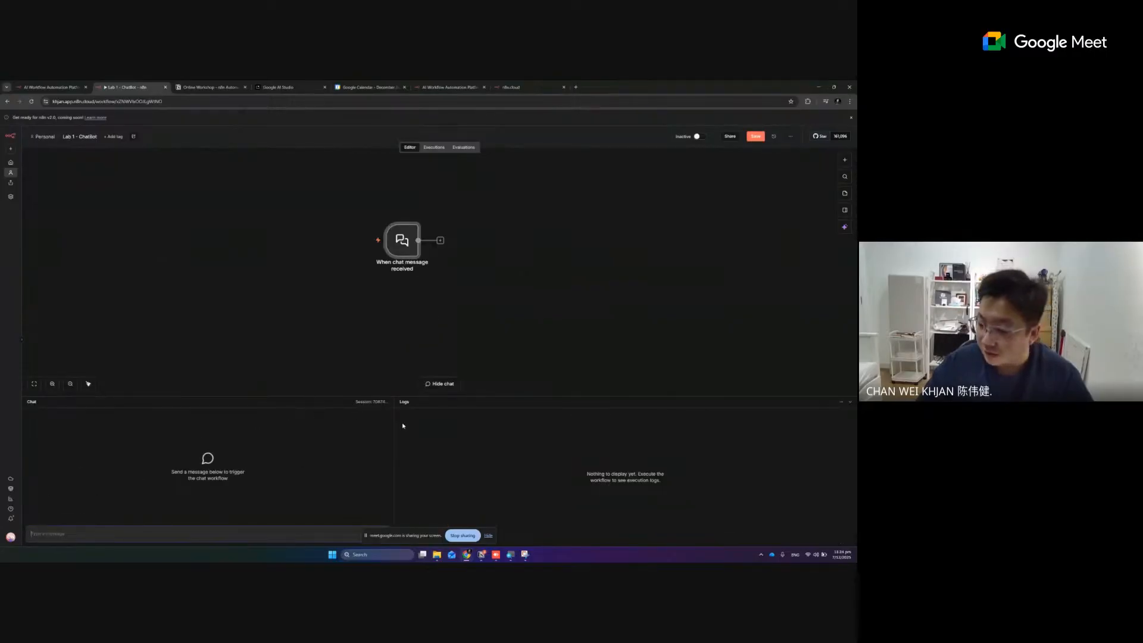
{"action": "left_click", "coordinate": [130, 529]}
{"action": "type", "text": "hi, goo"}
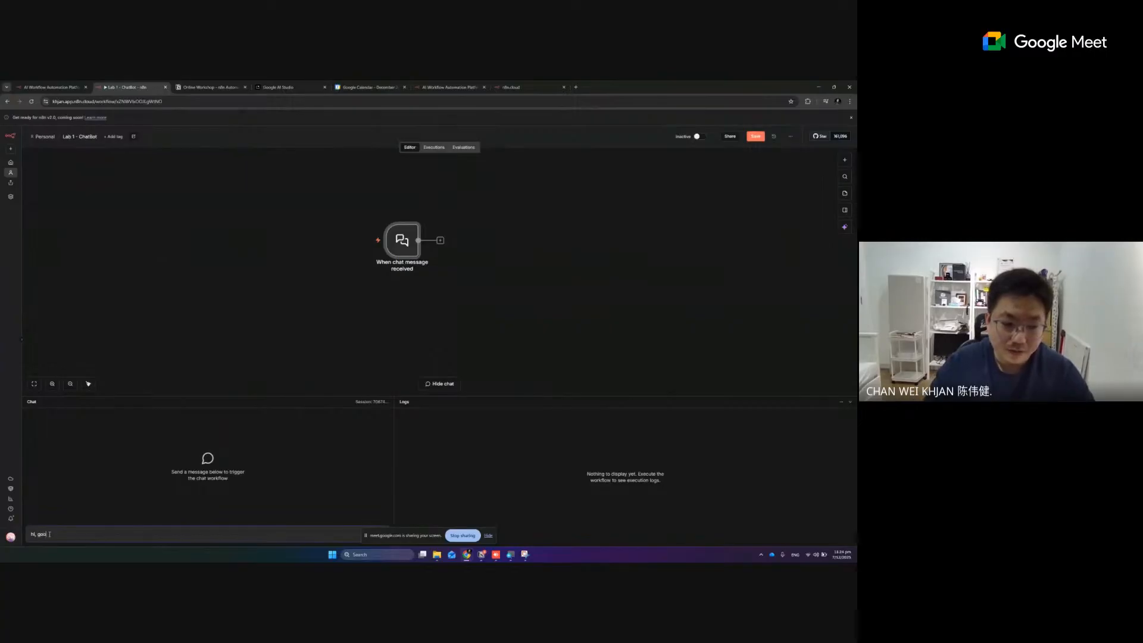
{"action": "type", "text": "d day"}
{"action": "key", "text": "Return"}
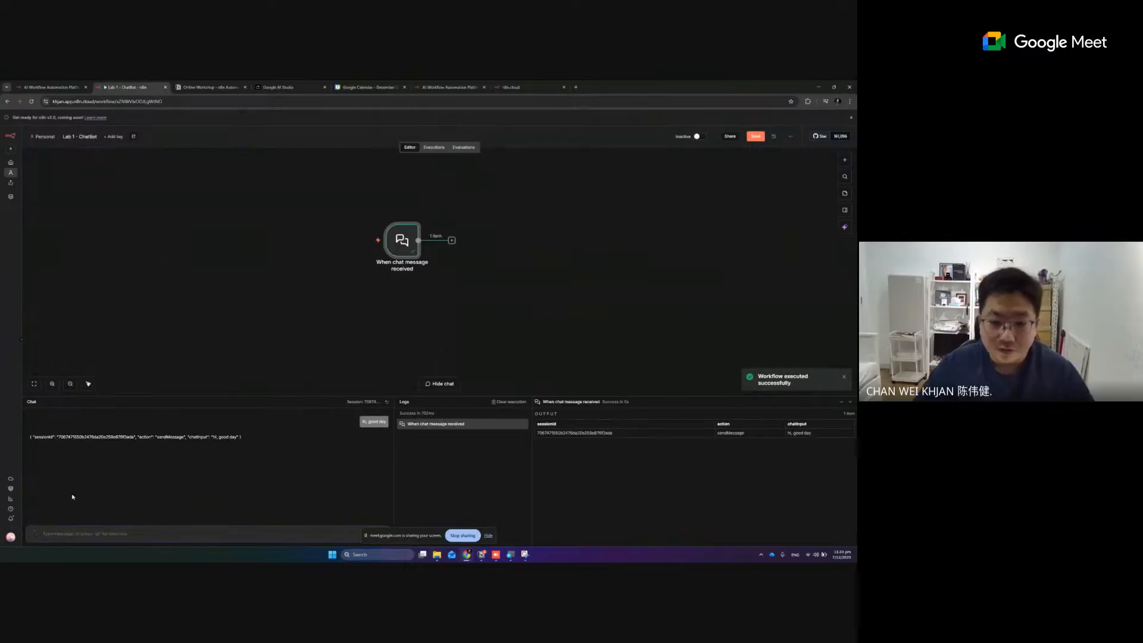
{"action": "left_click_drag", "start_coordinate": [407, 244], "coordinate": [406, 264]}
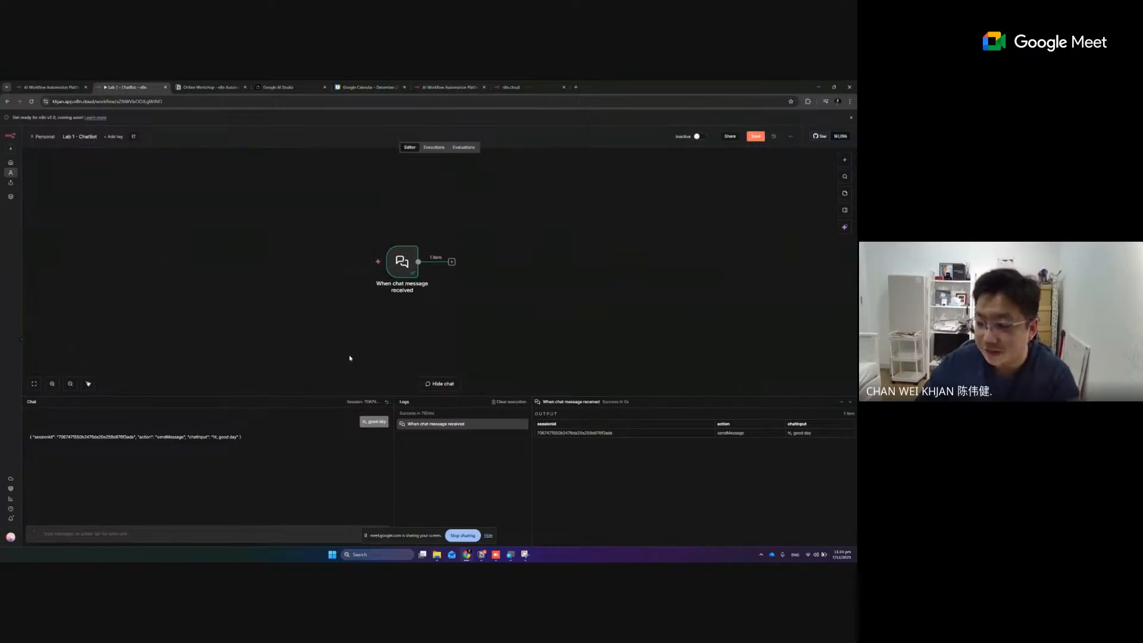
Inspect the chat trigger node's parameters and its output from the test message, and collapse the chat and logs area
{"action": "mouse_move", "coordinate": [409, 273]}
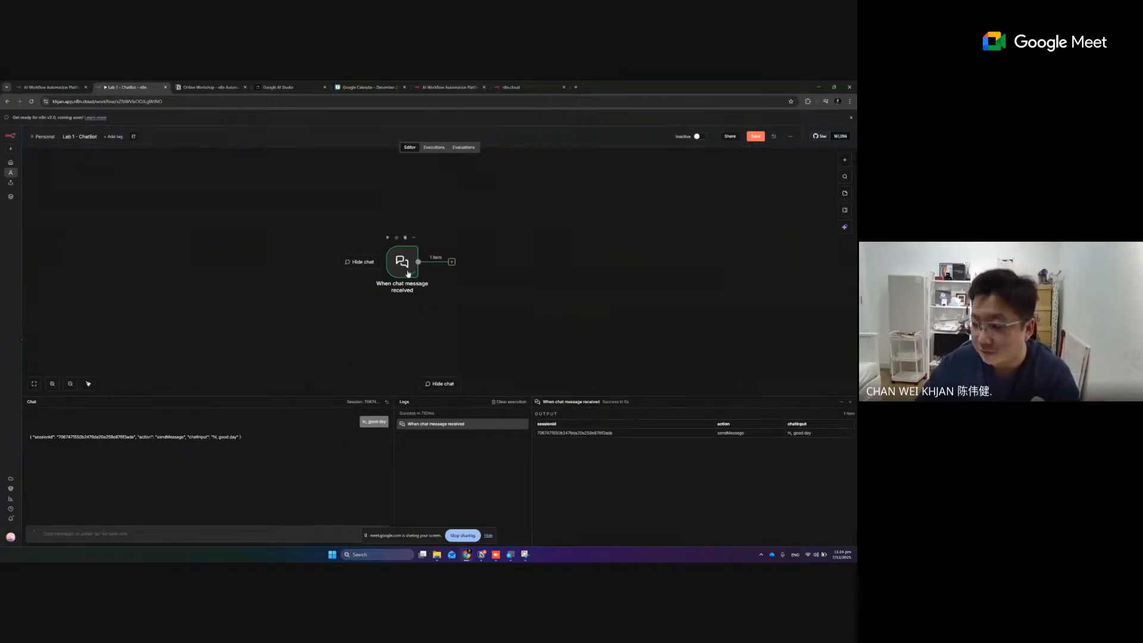
{"action": "double_click", "coordinate": [409, 273]}
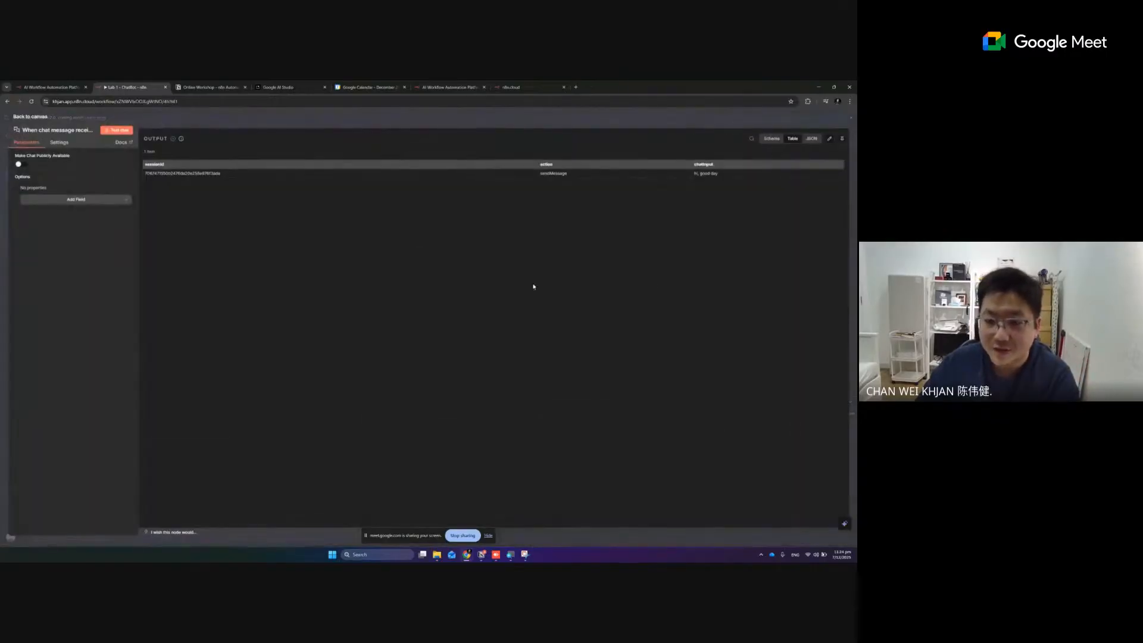
{"action": "left_click", "coordinate": [33, 117]}
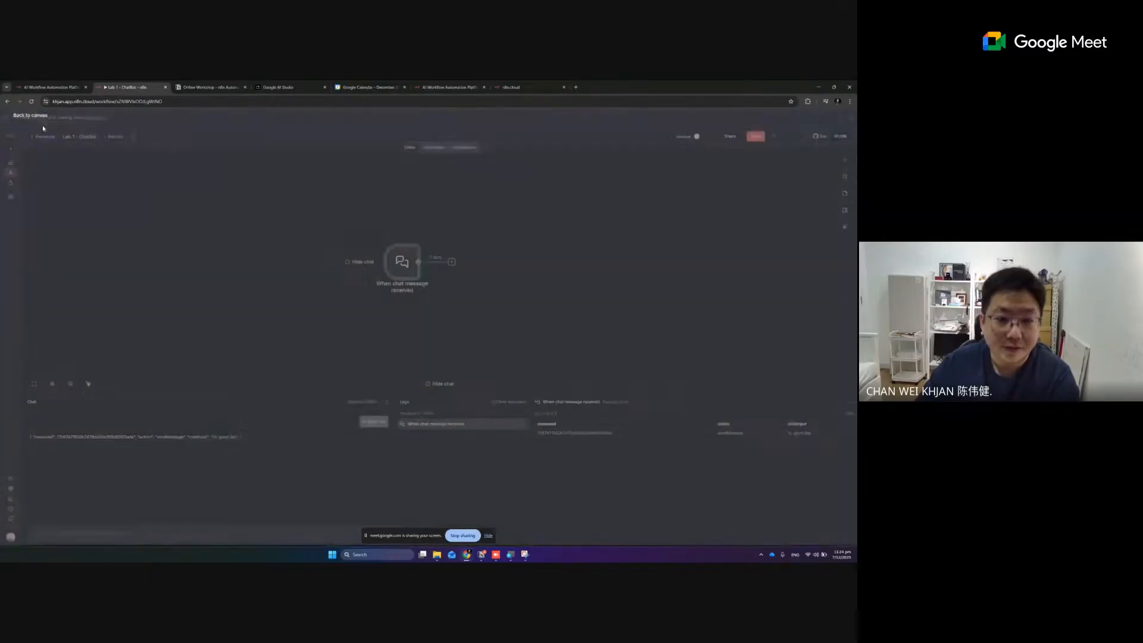
{"action": "double_click", "coordinate": [413, 268]}
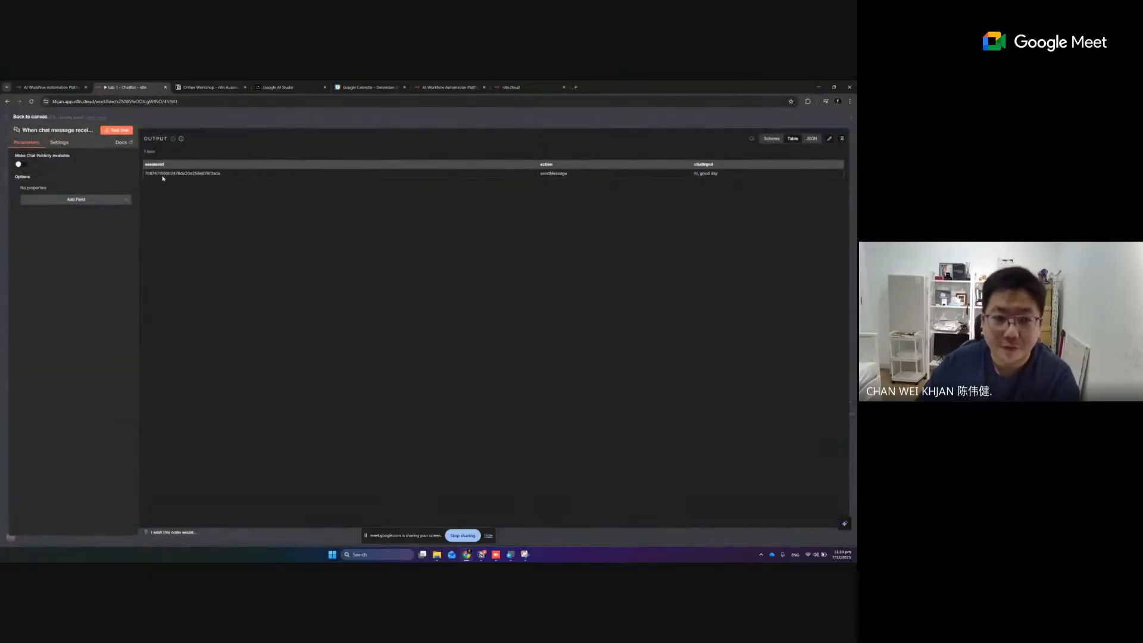
{"action": "left_click_drag", "start_coordinate": [164, 174], "coordinate": [261, 174]}
{"action": "left_click", "coordinate": [353, 263]}
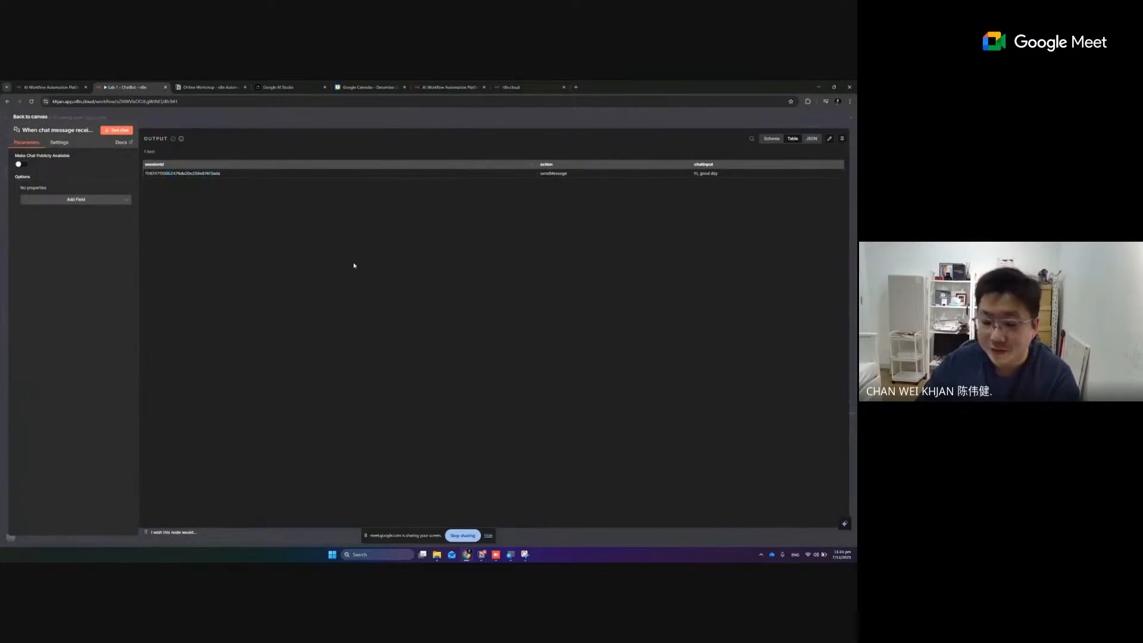
{"action": "left_click", "coordinate": [31, 117]}
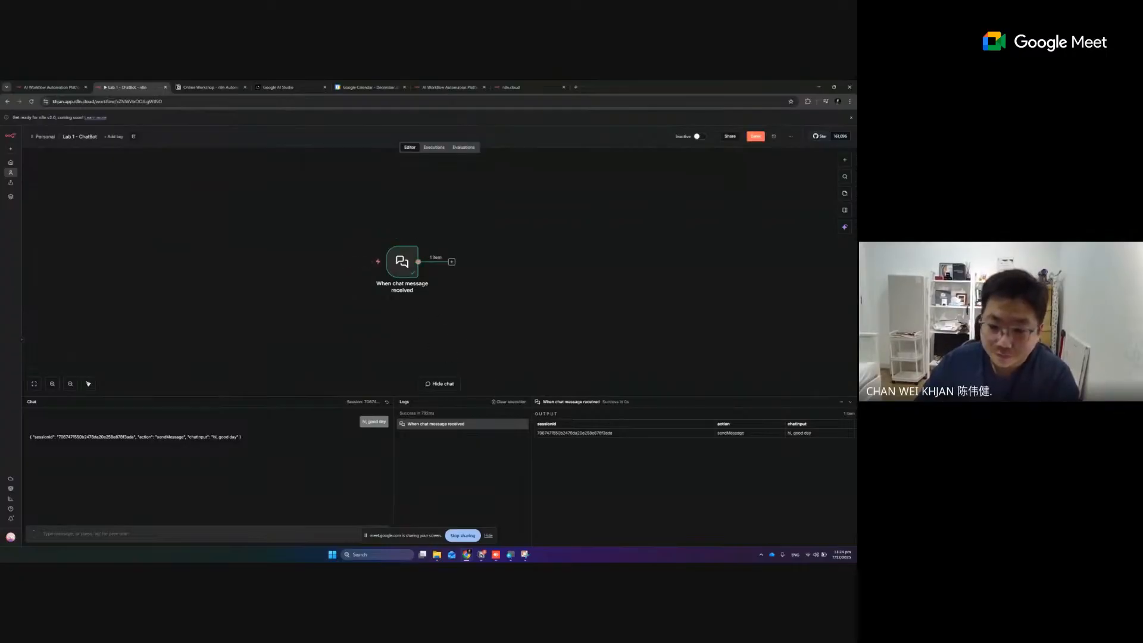
{"action": "left_click", "coordinate": [850, 402]}
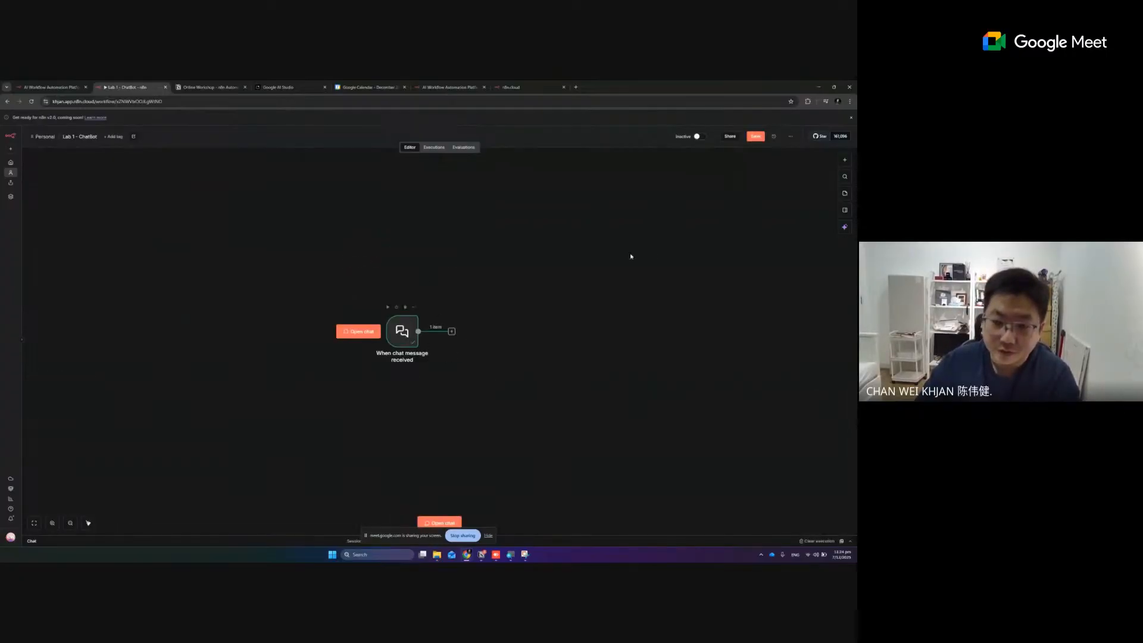
Add a WhatsApp Business Cloud trigger for "On messages" and place it directly above the chat trigger node
{"action": "left_click", "coordinate": [845, 160]}
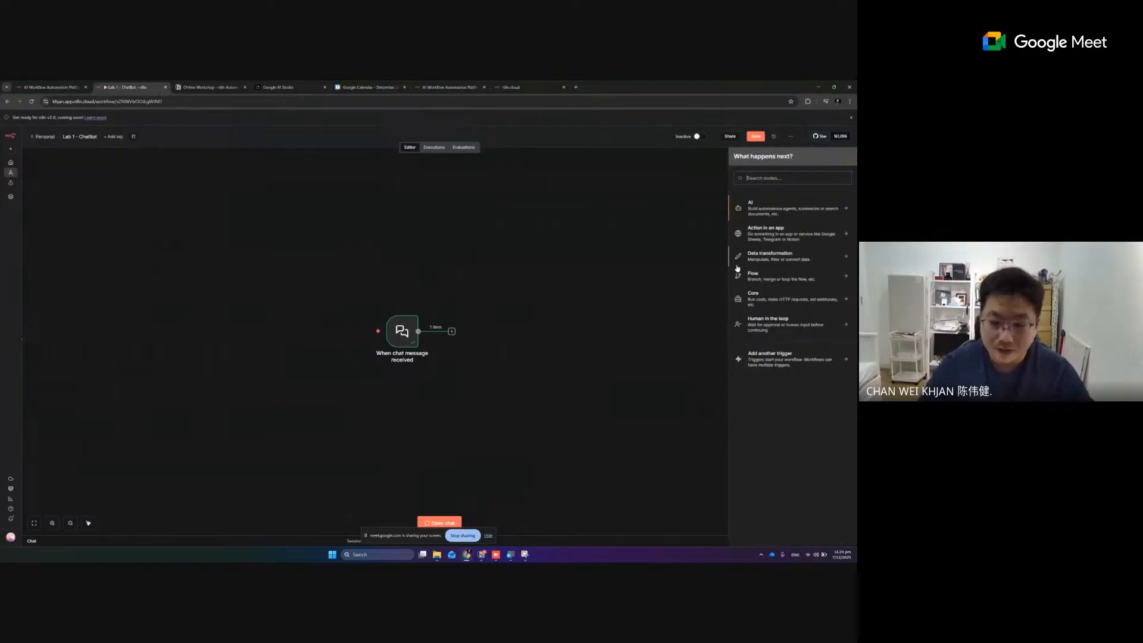
{"action": "type", "text": "what"}
{"action": "key", "text": "BackSpace"}
{"action": "key", "text": "BackSpace"}
{"action": "key", "text": "BackSpace"}
{"action": "key", "text": "BackSpace"}
{"action": "type", "text": "wht"}
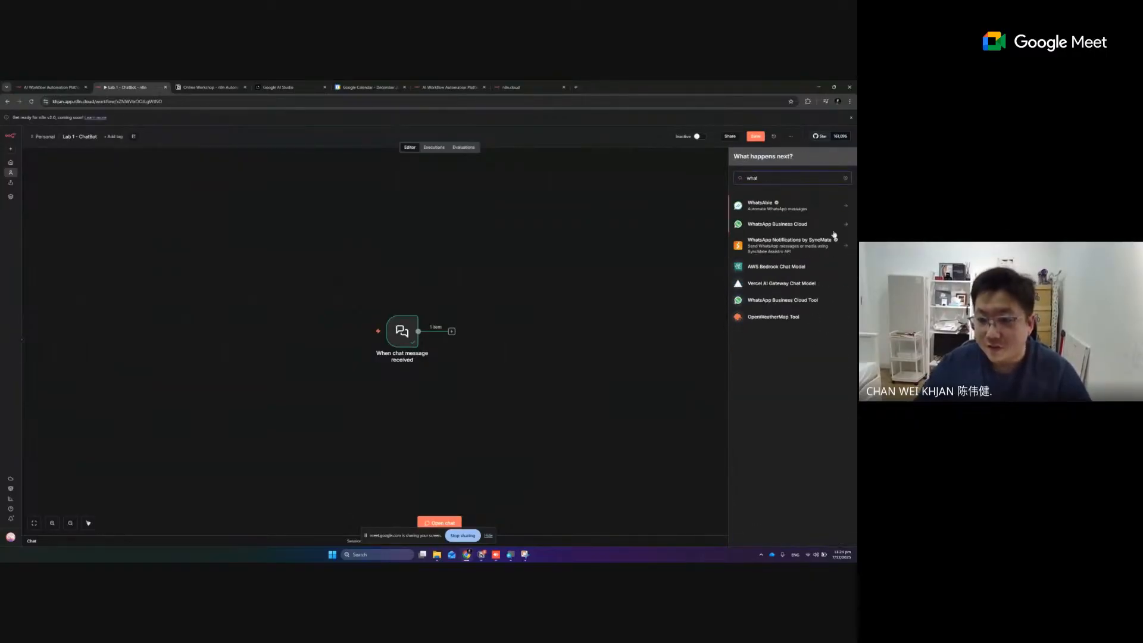
{"action": "left_click", "coordinate": [796, 224]}
{"action": "left_click", "coordinate": [772, 317]}
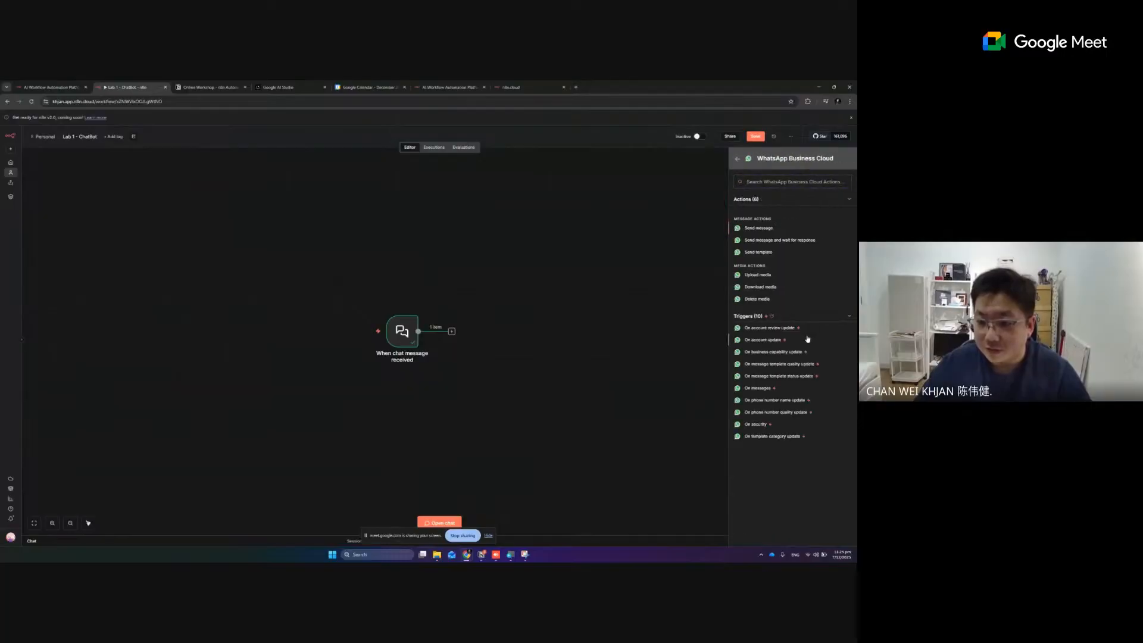
{"action": "left_click", "coordinate": [764, 392]}
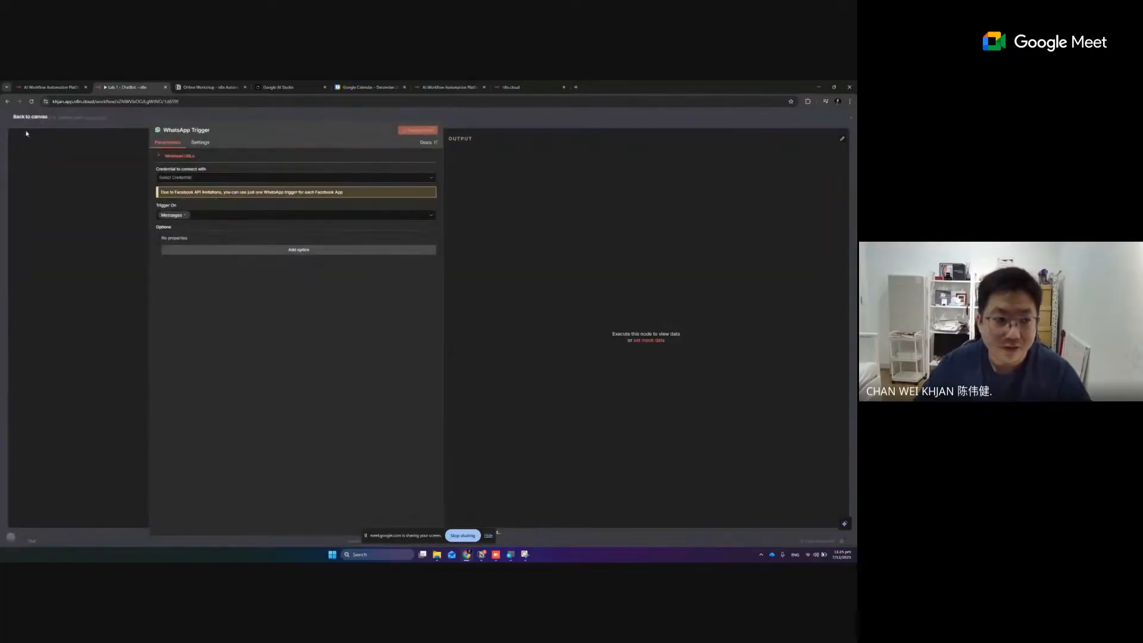
{"action": "left_click", "coordinate": [21, 121]}
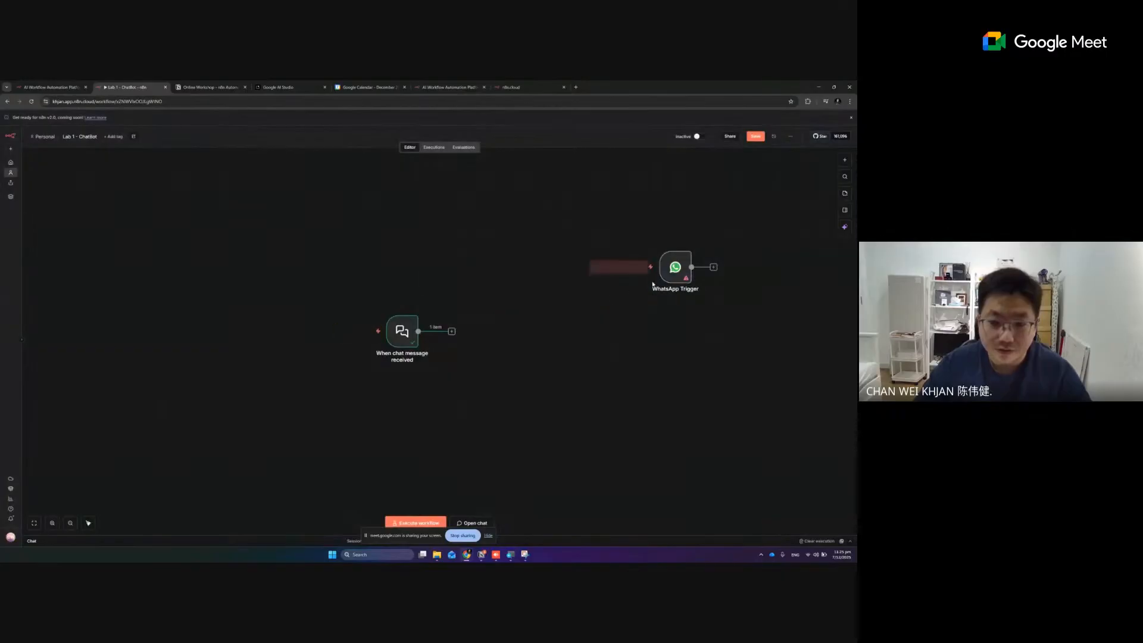
{"action": "left_click_drag", "start_coordinate": [681, 287], "coordinate": [389, 285]}
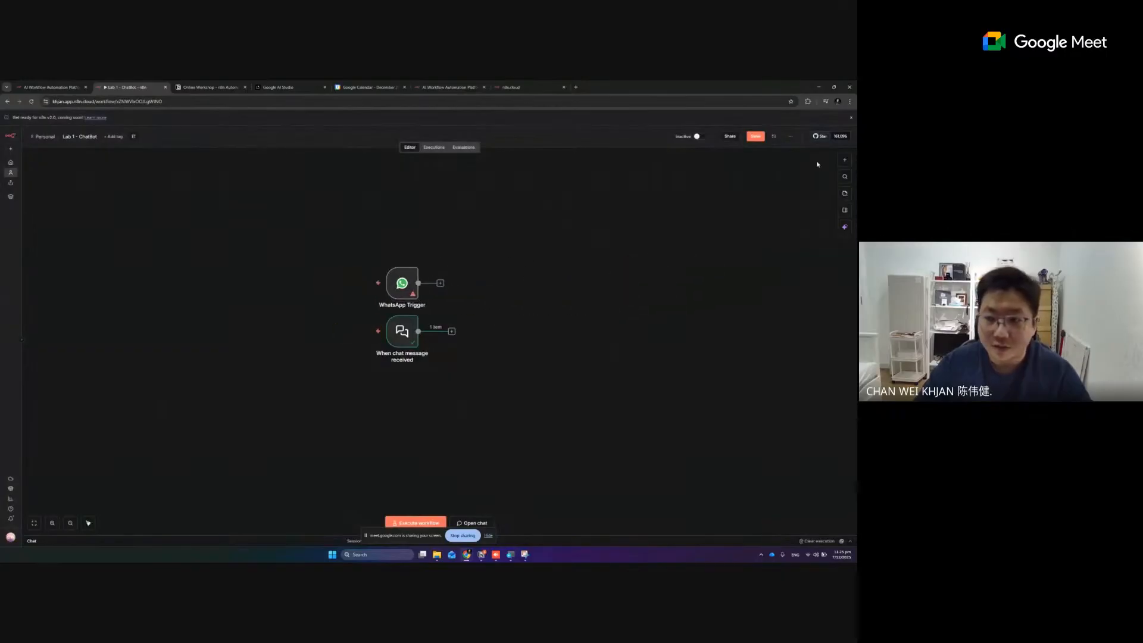
Add a Telegram trigger for "On message" with its default parameters and place it below the chat trigger node
{"action": "left_click", "coordinate": [845, 160]}
{"action": "type", "text": "teleghram"}
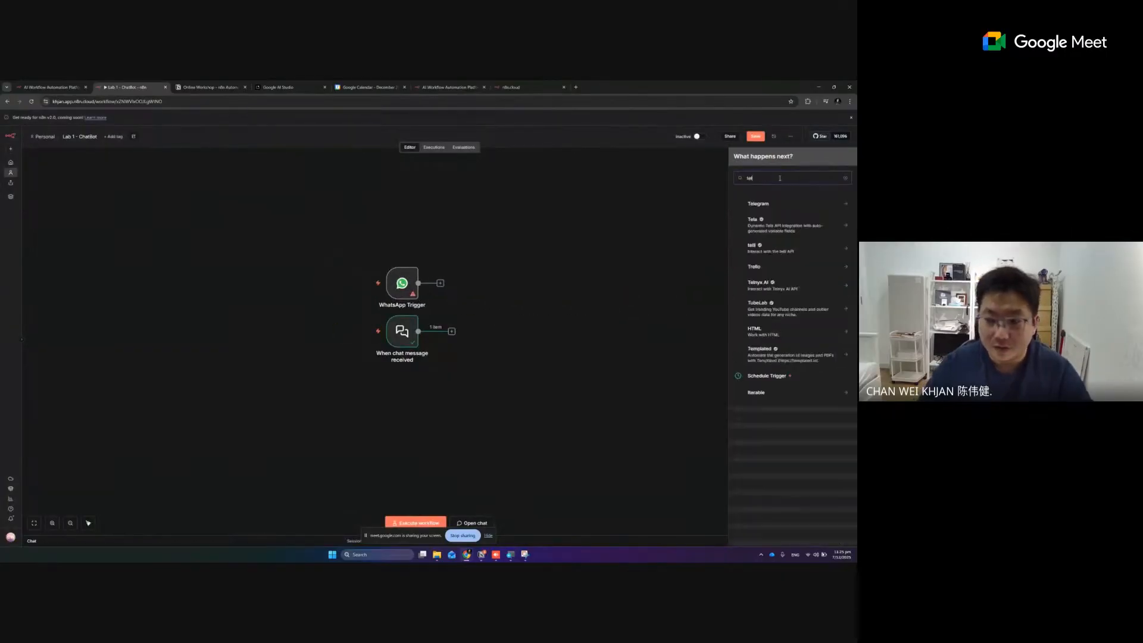
{"action": "key", "text": "BackSpace"}
{"action": "type", "text": "ram"}
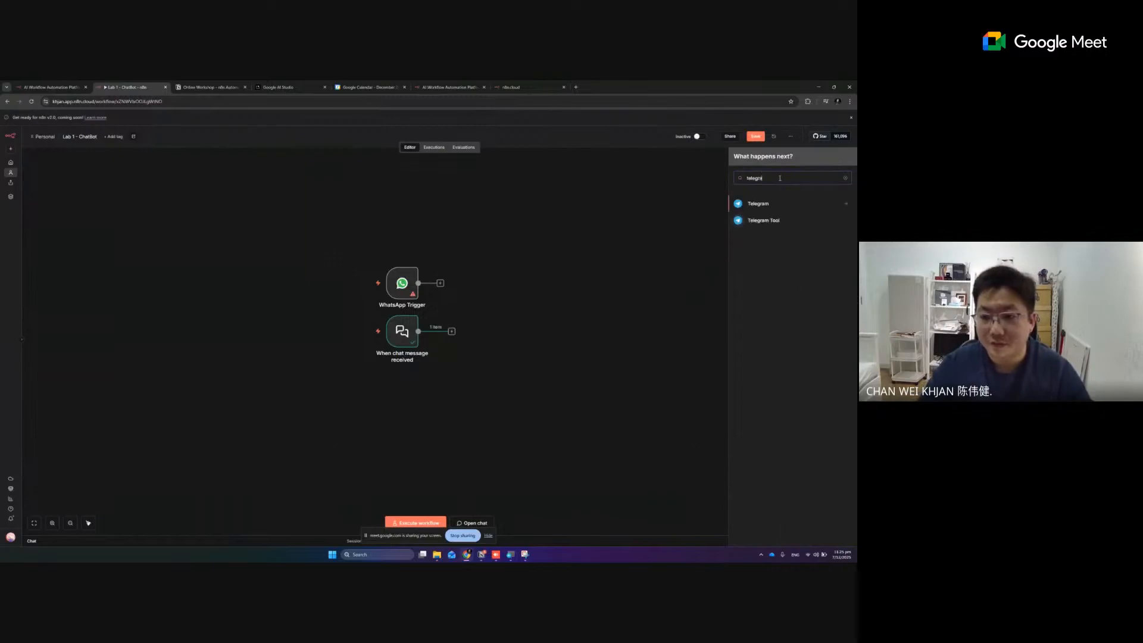
{"action": "left_click", "coordinate": [774, 204]}
{"action": "scroll", "coordinate": [774, 363], "scroll_direction": "down", "scroll_amount": 2}
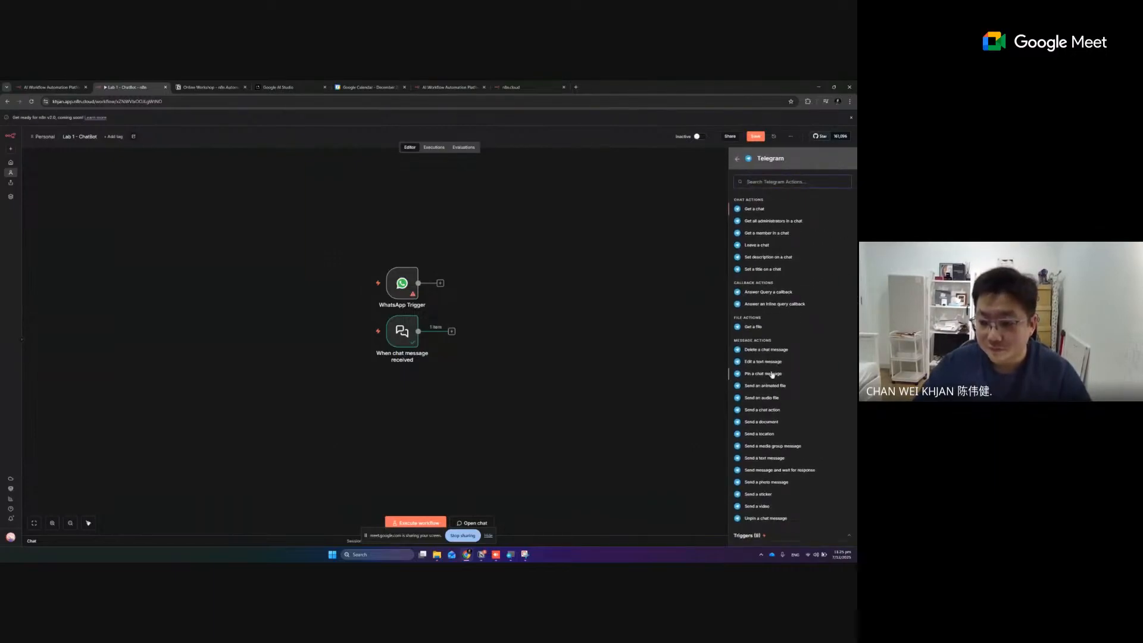
{"action": "scroll", "coordinate": [805, 440], "scroll_direction": "down", "scroll_amount": 2}
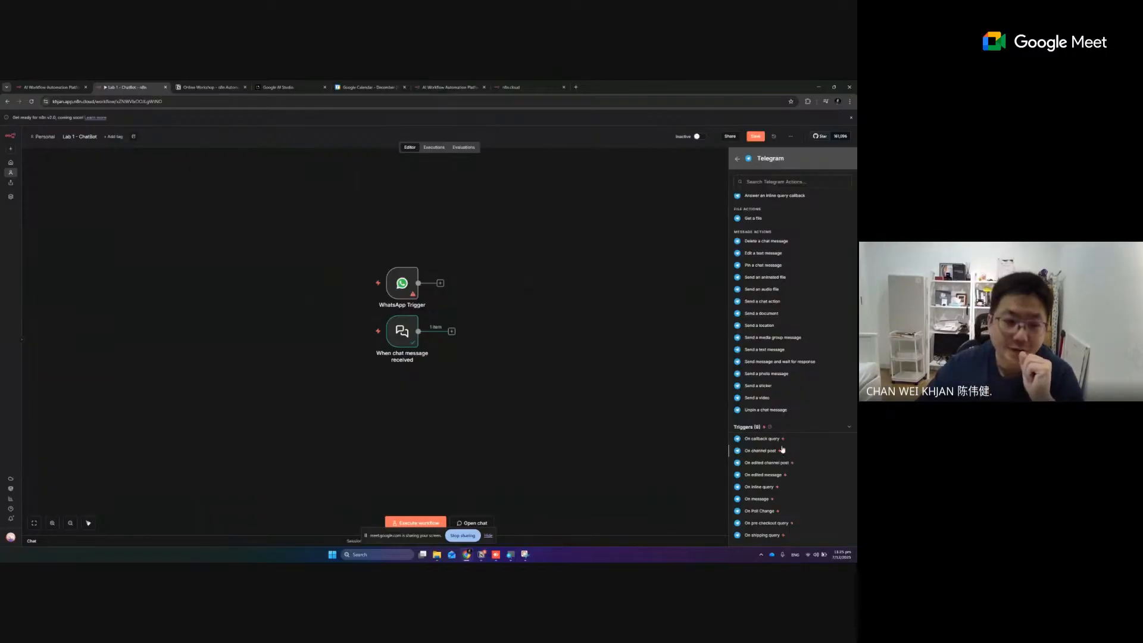
{"action": "left_click", "coordinate": [758, 500]}
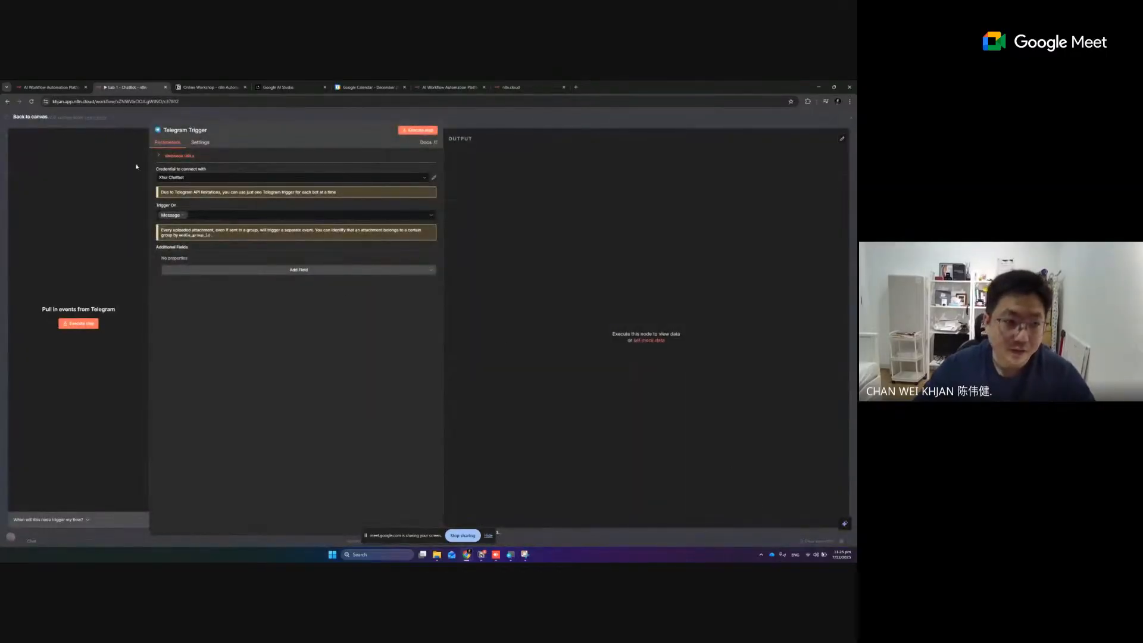
{"action": "left_click", "coordinate": [47, 124]}
{"action": "left_click_drag", "start_coordinate": [700, 286], "coordinate": [396, 414]}
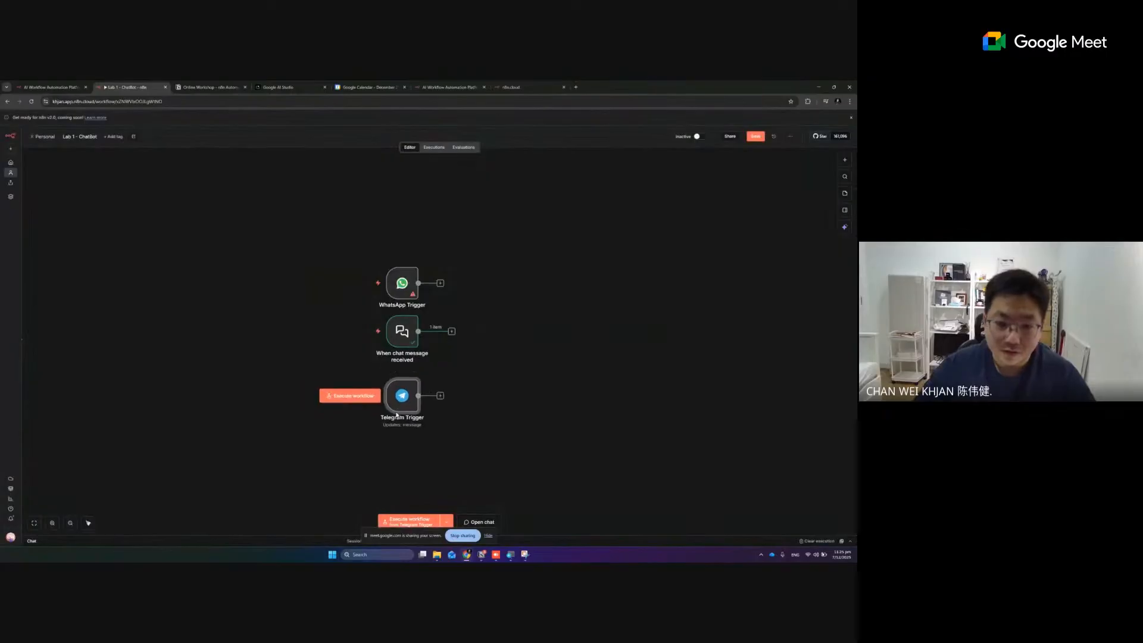
Add a Microsoft Teams trigger for "On new chat message" and place it above the WhatsApp Trigger node
{"action": "left_click", "coordinate": [847, 162]}
{"action": "type", "text": "teams"}
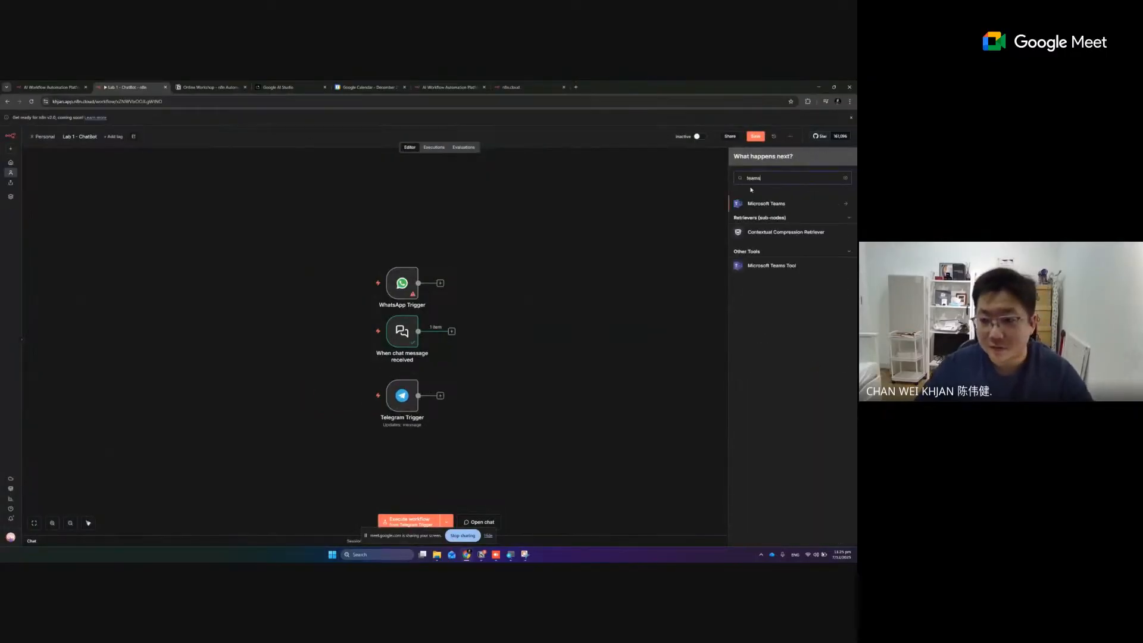
{"action": "key", "text": "Return"}
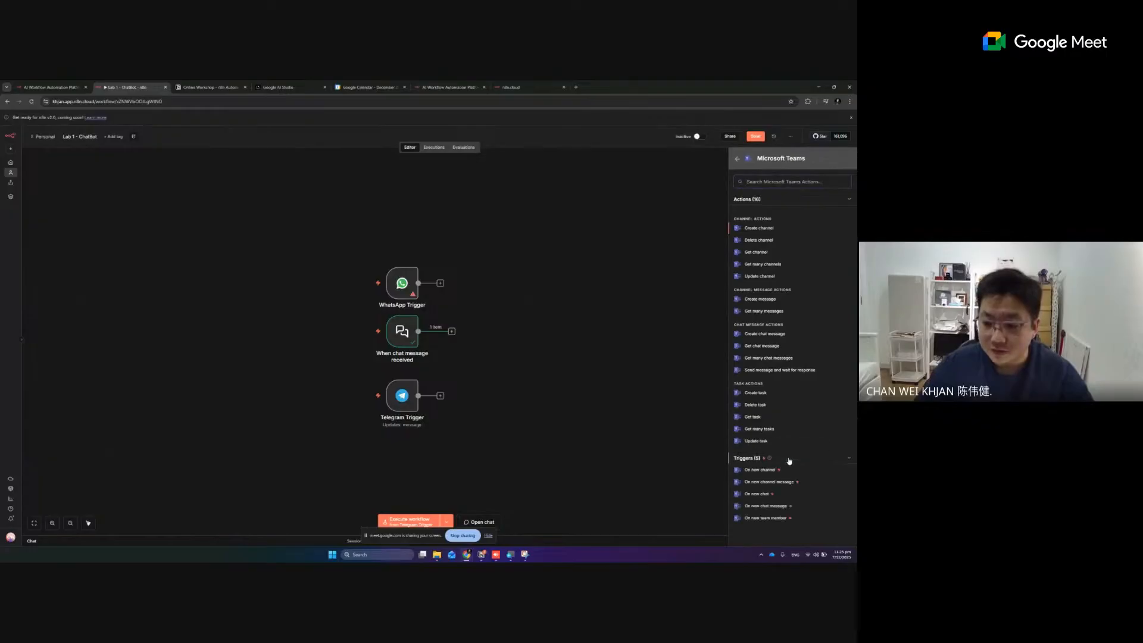
{"action": "left_click", "coordinate": [768, 506]}
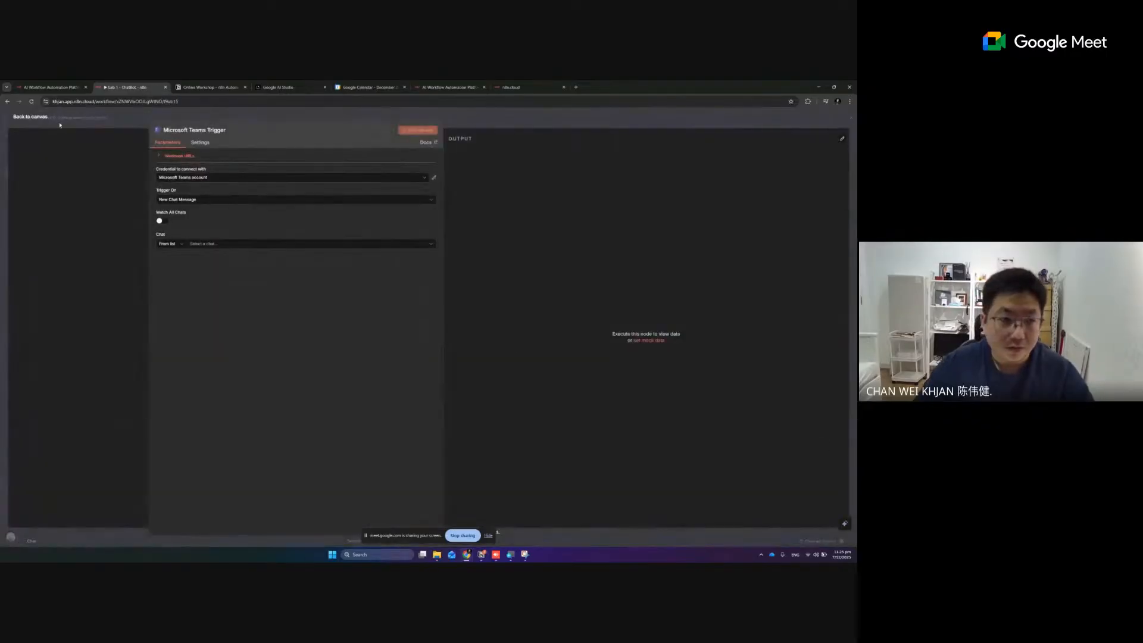
{"action": "left_click", "coordinate": [37, 117]}
{"action": "left_click_drag", "start_coordinate": [658, 257], "coordinate": [403, 230]}
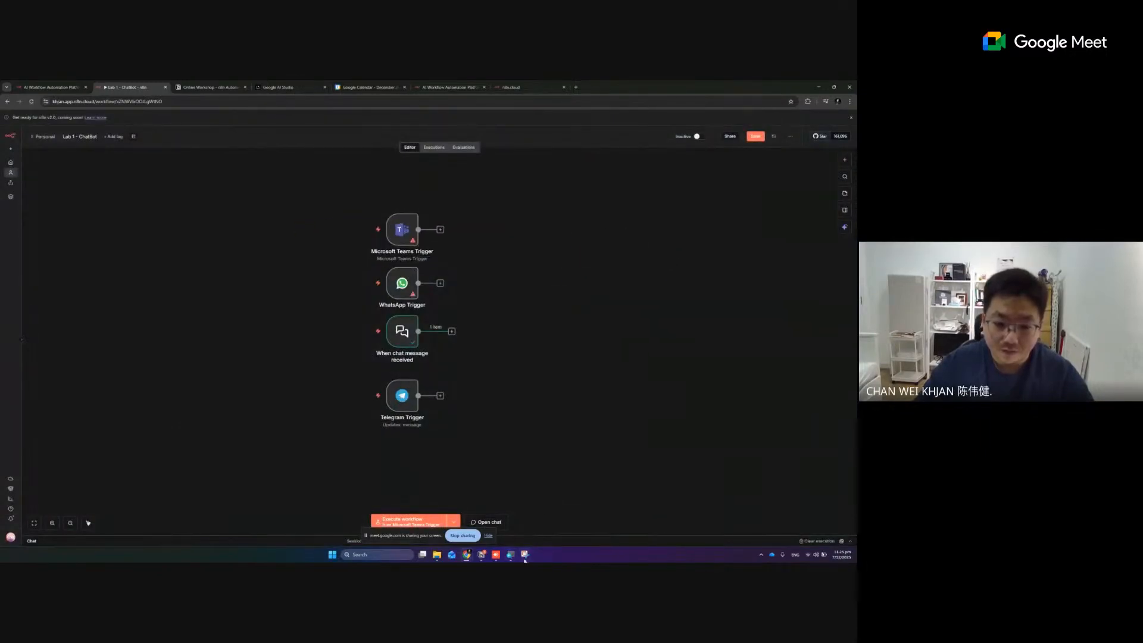
Capture the four trigger nodes with Snipping Tool, copy the image, and return to the workflow editor
{"action": "left_click", "coordinate": [524, 558]}
{"action": "left_click", "coordinate": [850, 86]}
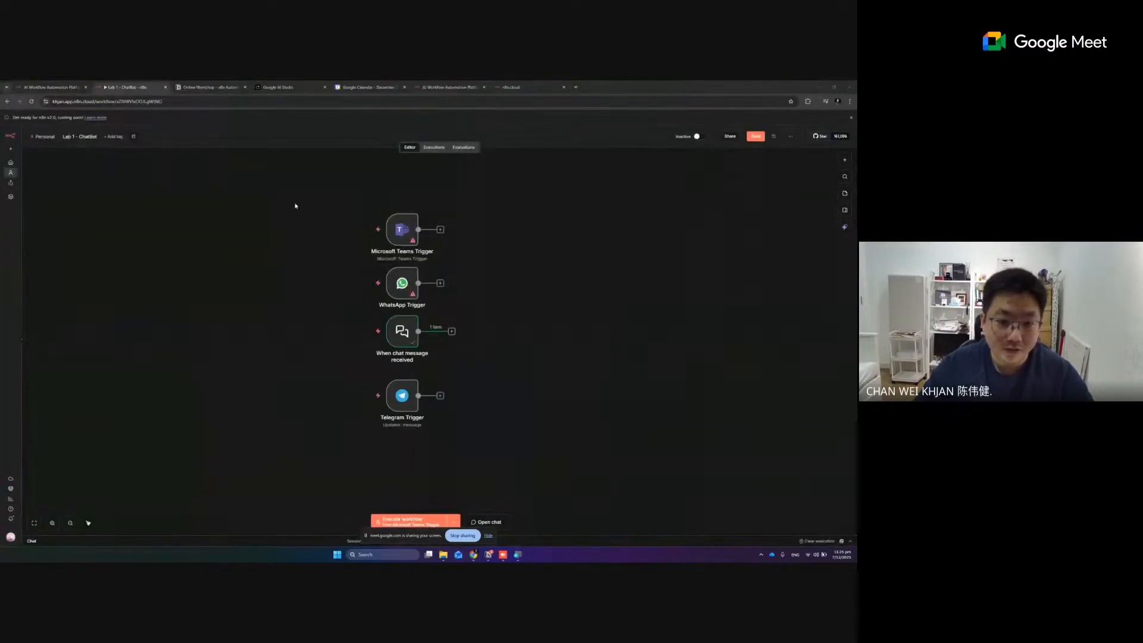
{"action": "key", "text": "super+shift+s"}
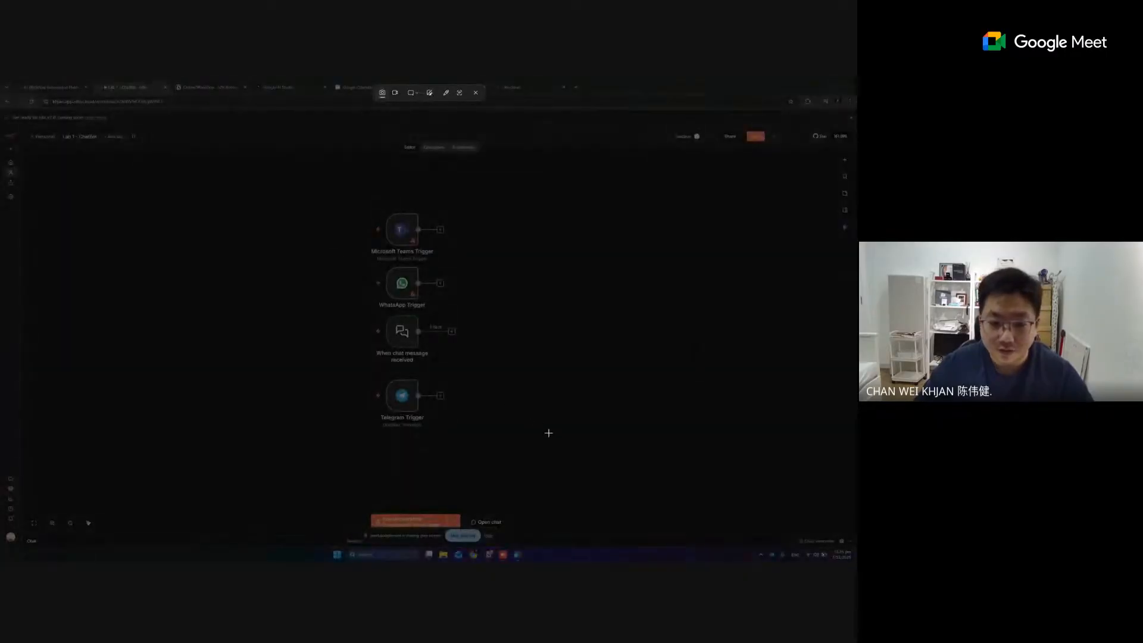
{"action": "left_click_drag", "start_coordinate": [560, 450], "coordinate": [251, 175]}
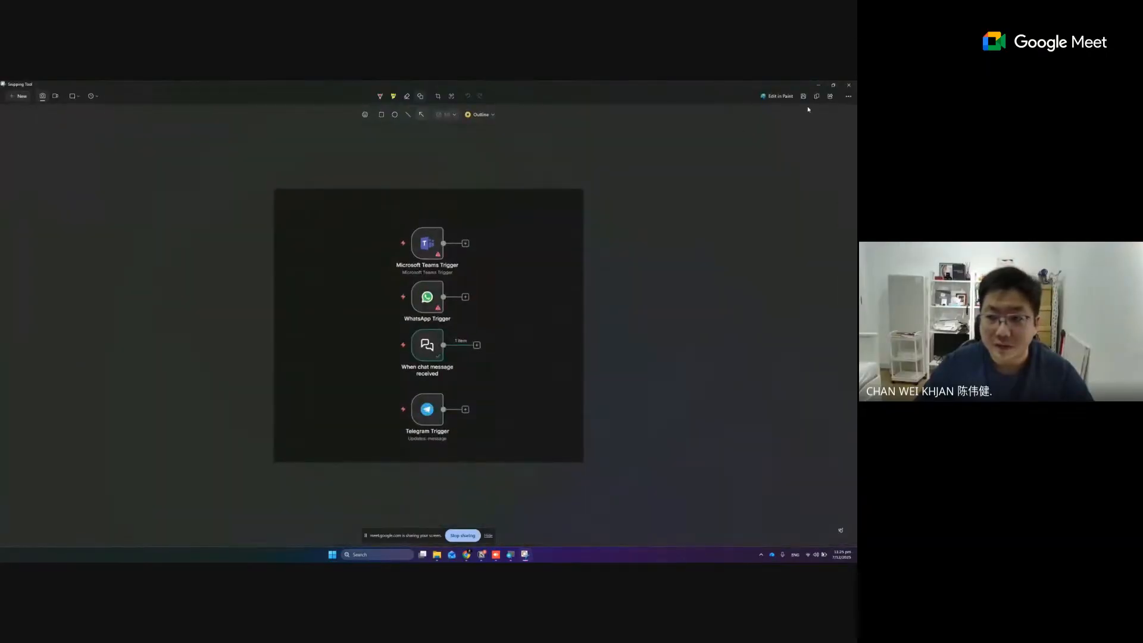
{"action": "left_click", "coordinate": [817, 96]}
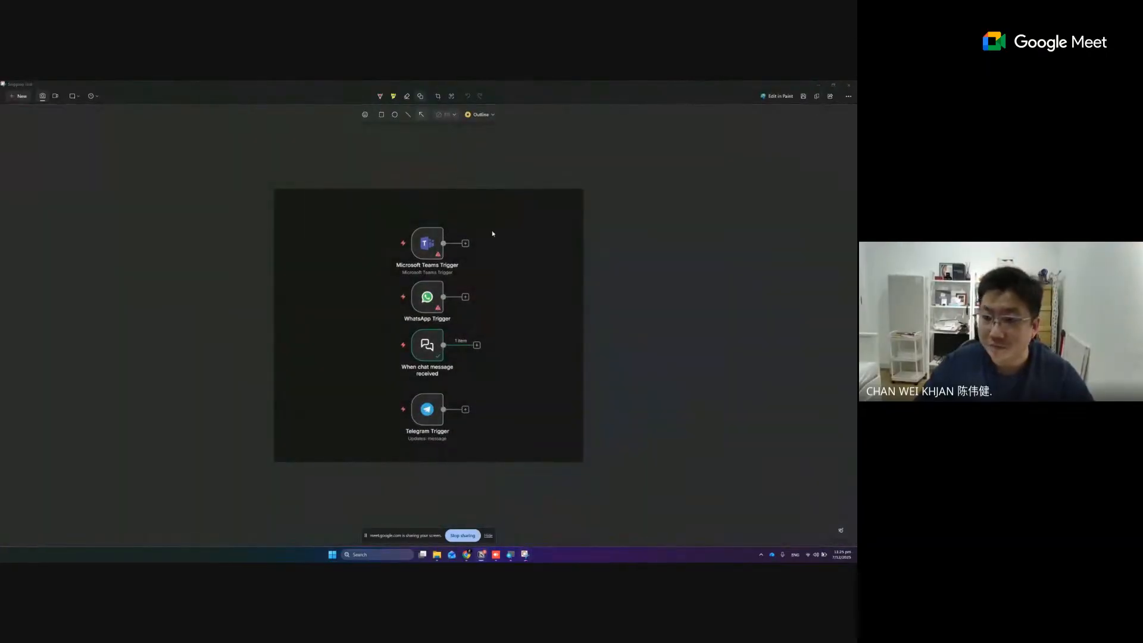
{"action": "left_click", "coordinate": [849, 85]}
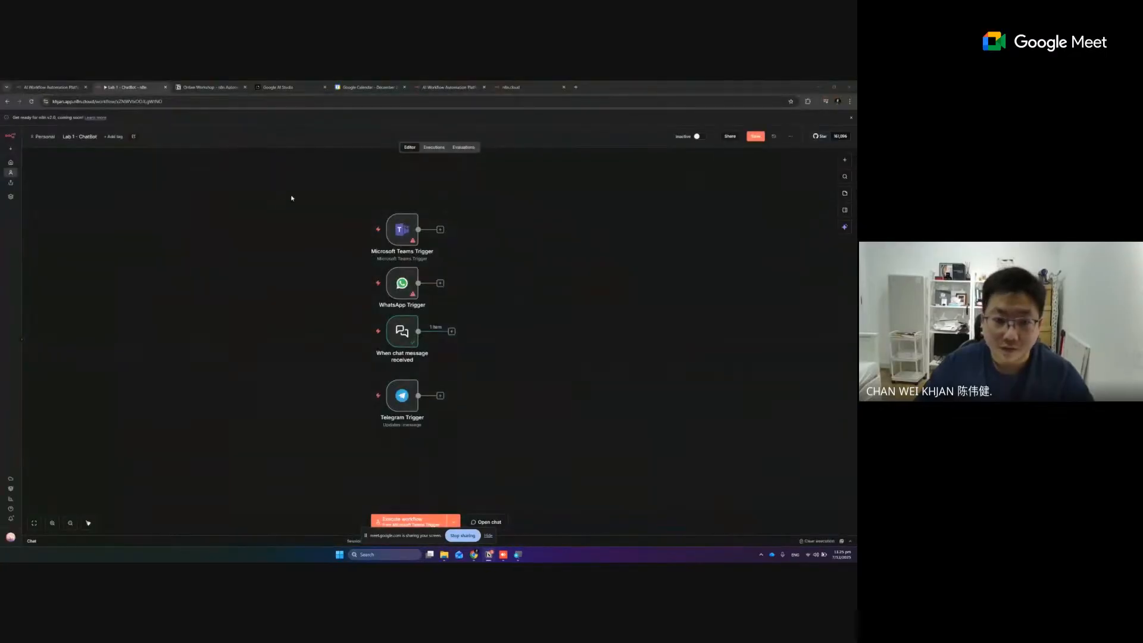
Delete the Microsoft Teams Trigger and WhatsApp Trigger nodes together
{"action": "left_click_drag", "start_coordinate": [296, 190], "coordinate": [498, 317]}
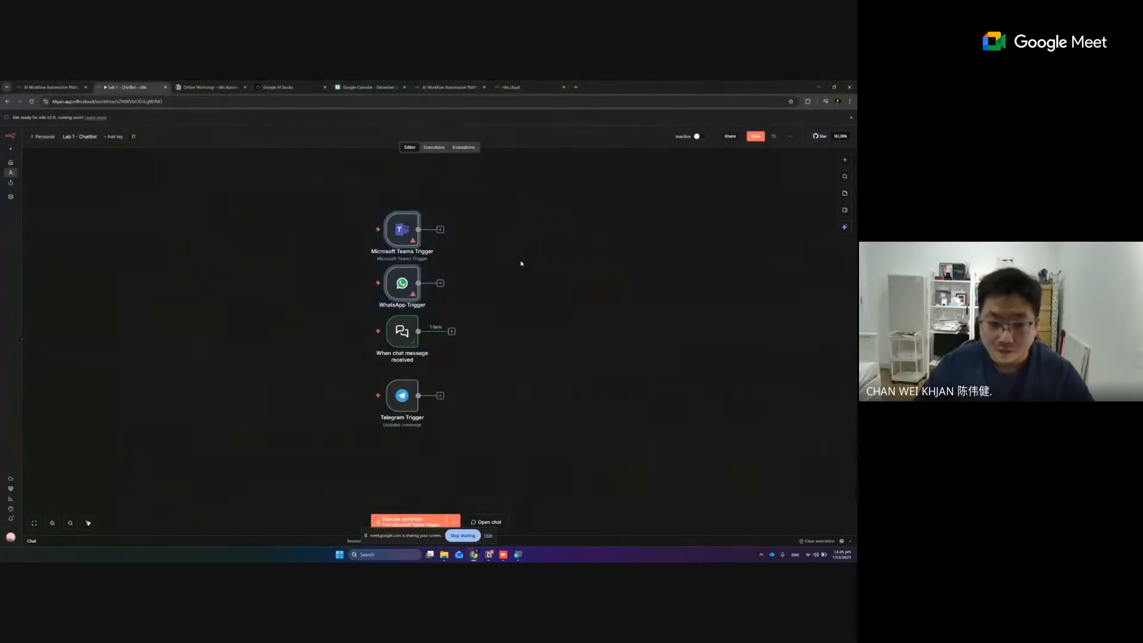
{"action": "left_click", "coordinate": [520, 263]}
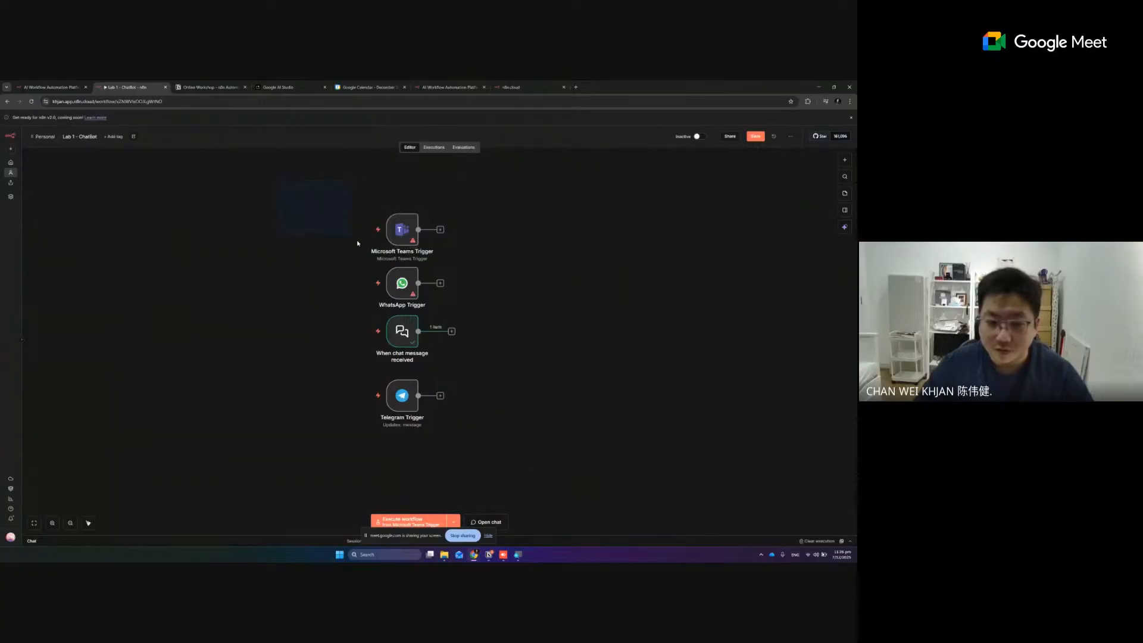
{"action": "left_click_drag", "start_coordinate": [358, 242], "coordinate": [507, 319]}
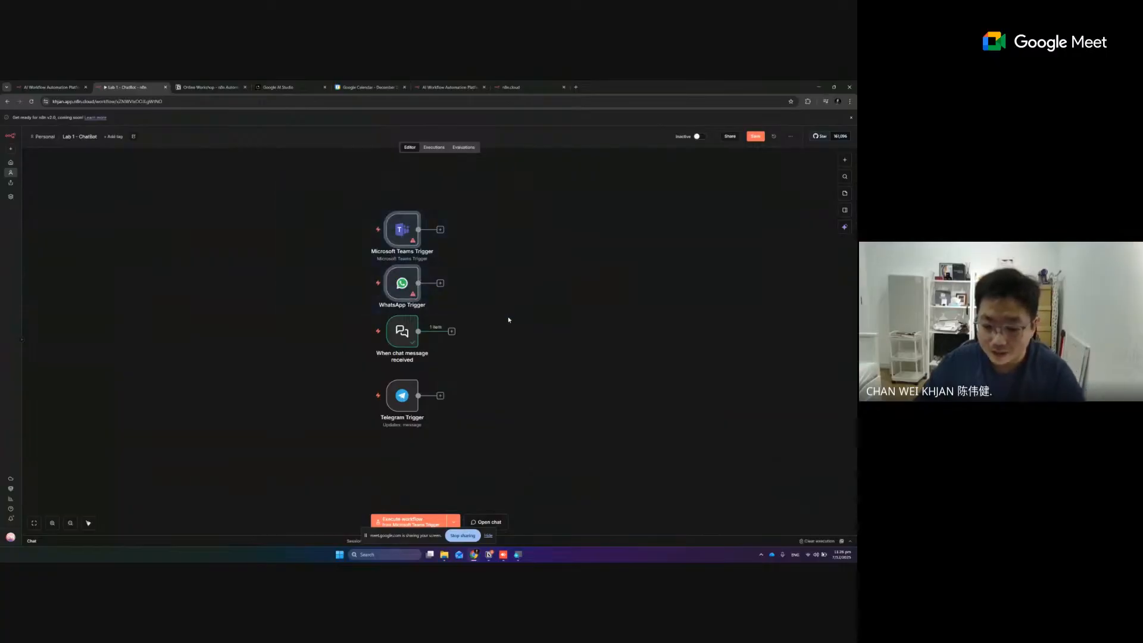
{"action": "key", "text": "Delete"}
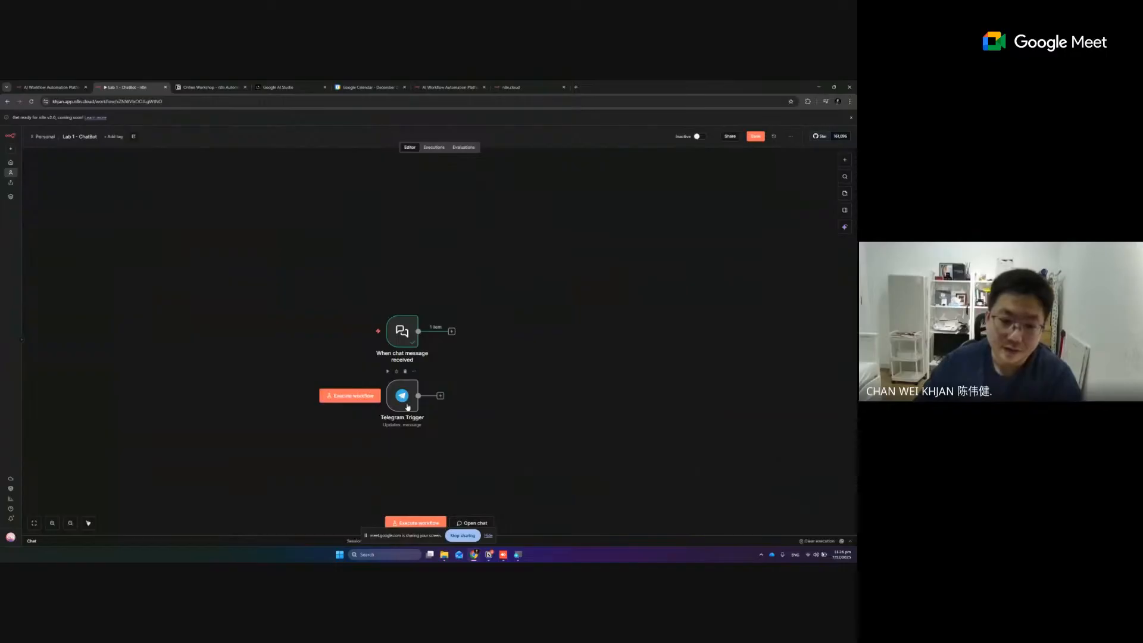
Tidy up the canvas layout and delete the Telegram Trigger node, leaving only the chat trigger
{"action": "left_click_drag", "start_coordinate": [408, 408], "coordinate": [422, 333]}
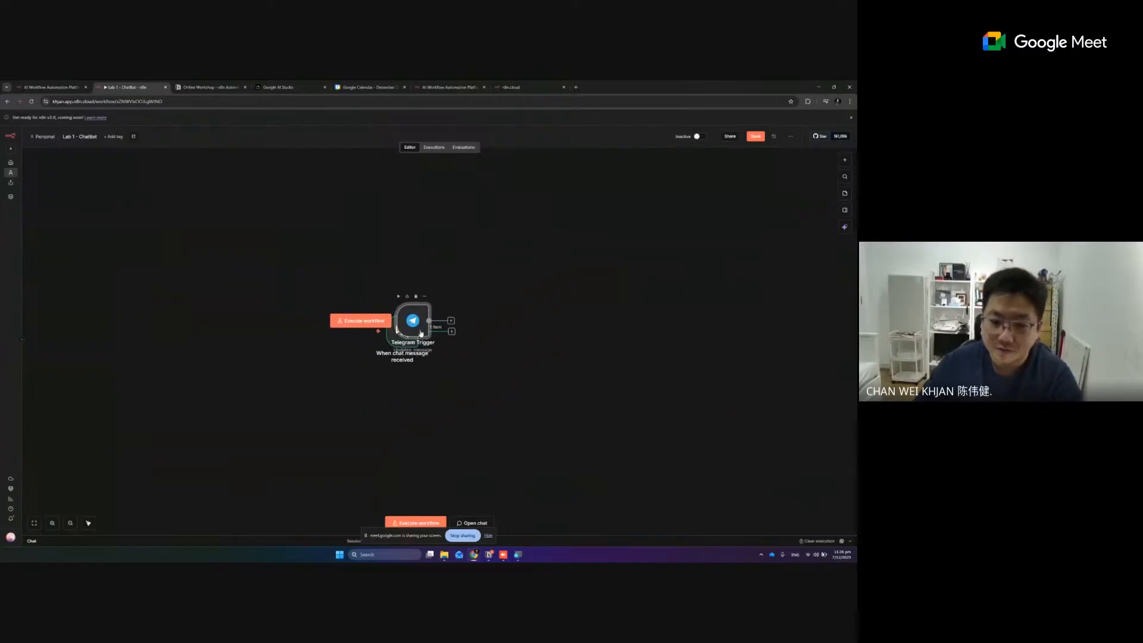
{"action": "left_click", "coordinate": [88, 524]}
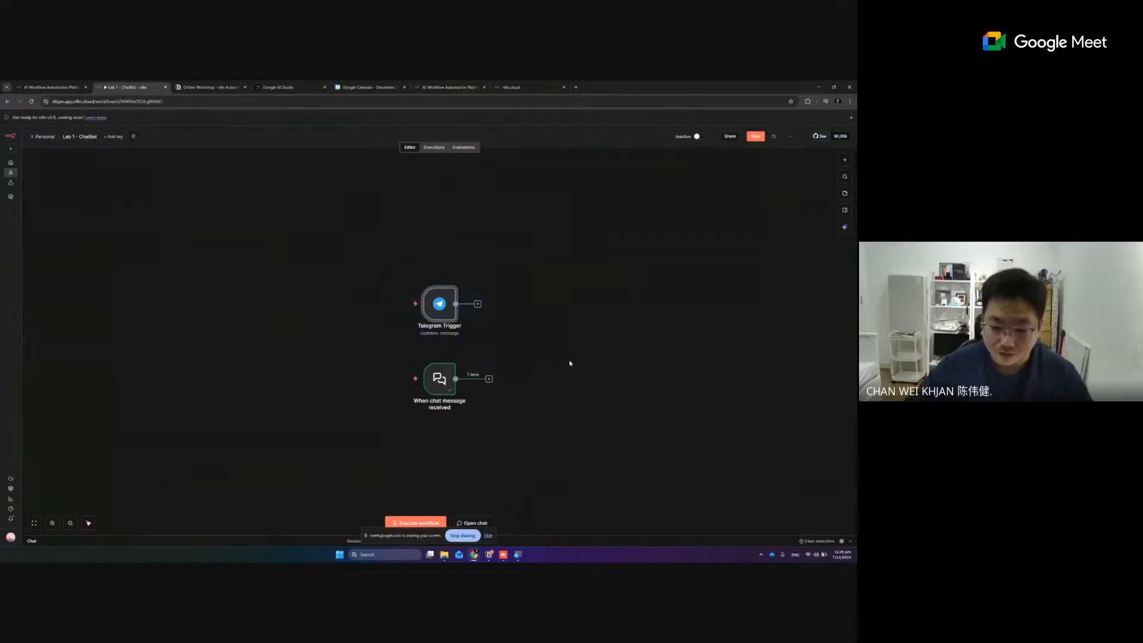
{"action": "key", "text": "Delete"}
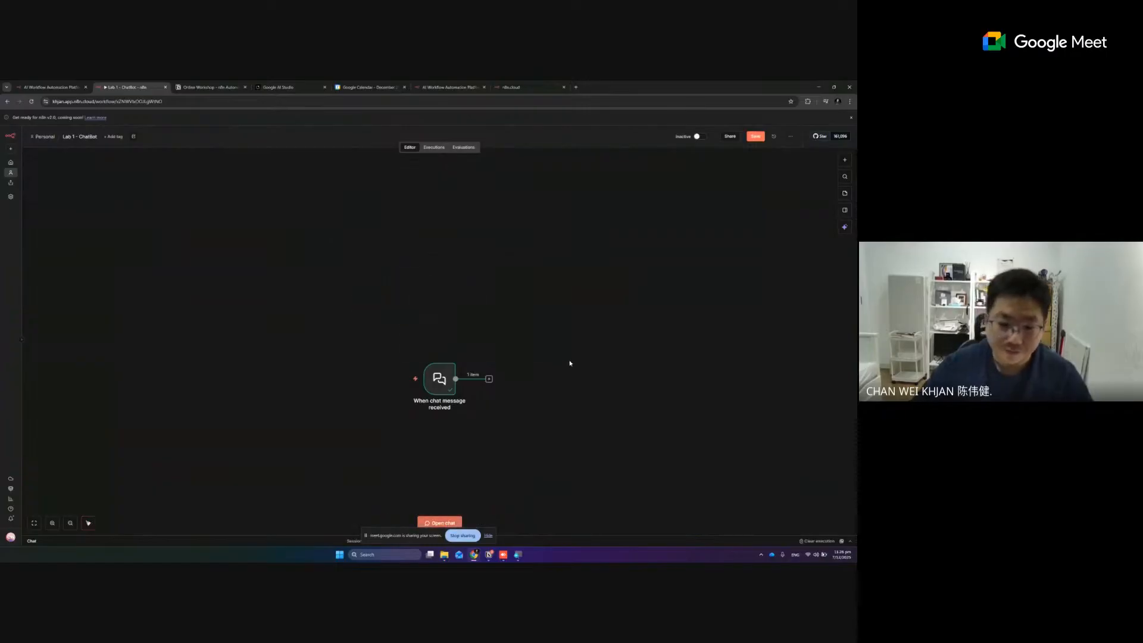
Centre the chat trigger node on the canvas, view its chat and output log, and hide the chat again
{"action": "left_click", "coordinate": [35, 522]}
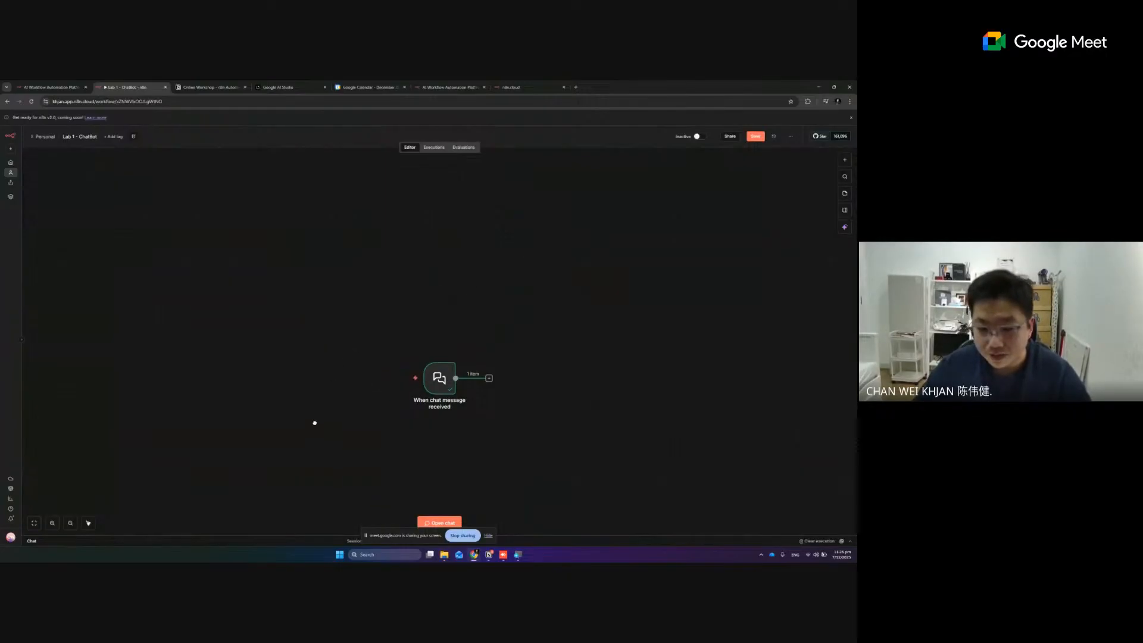
{"action": "left_click_drag", "start_coordinate": [313, 421], "coordinate": [313, 375]}
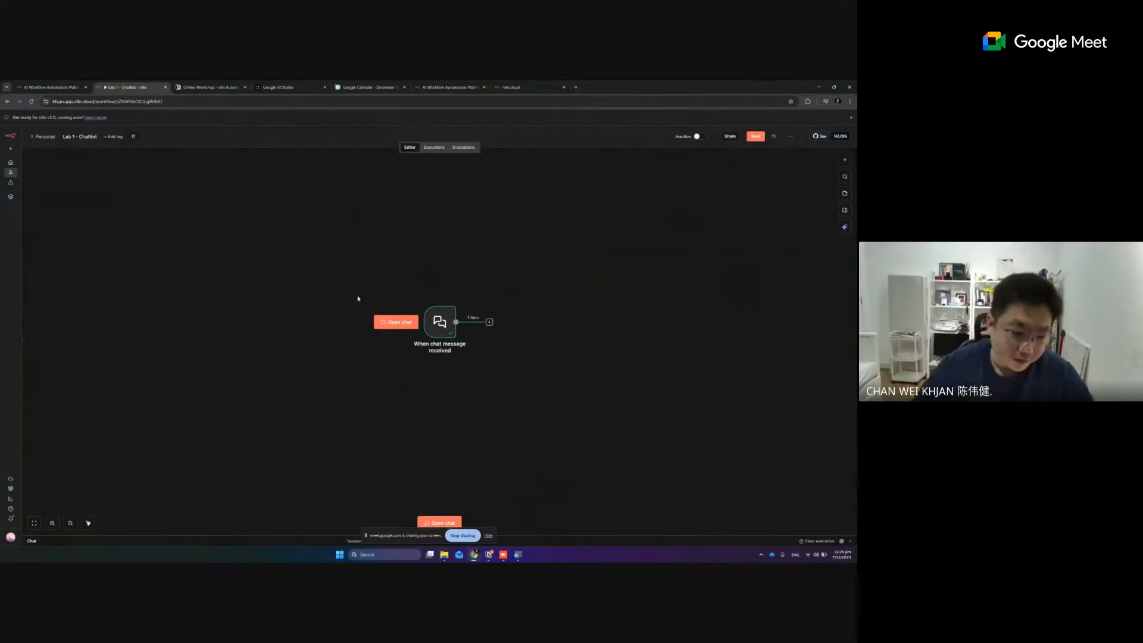
{"action": "left_click", "coordinate": [34, 524]}
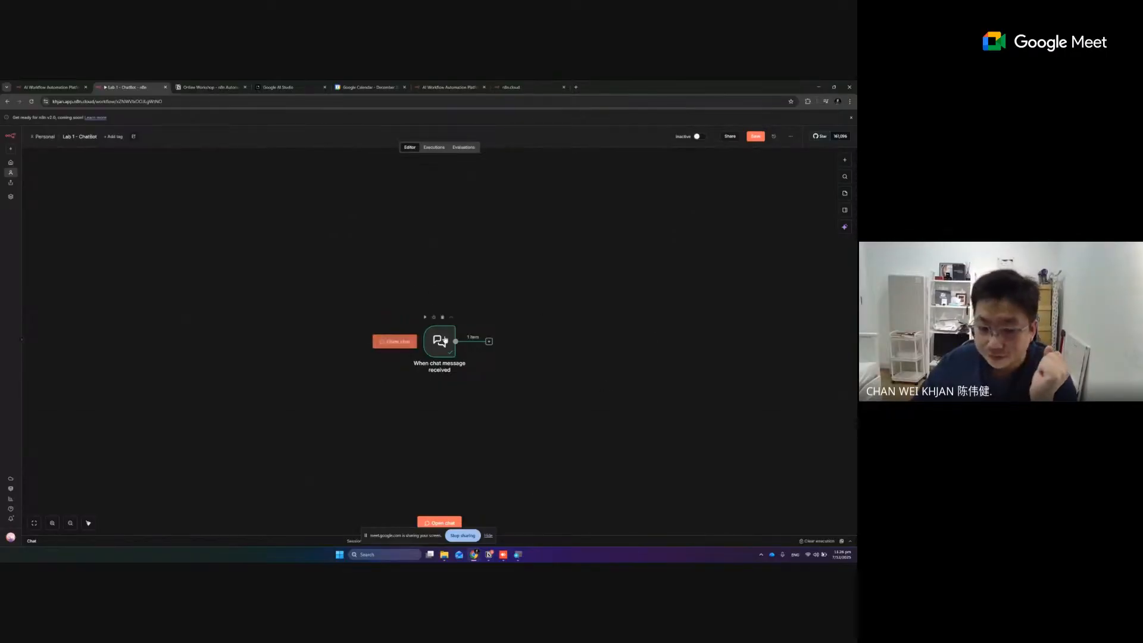
{"action": "left_click_drag", "start_coordinate": [446, 355], "coordinate": [438, 339]}
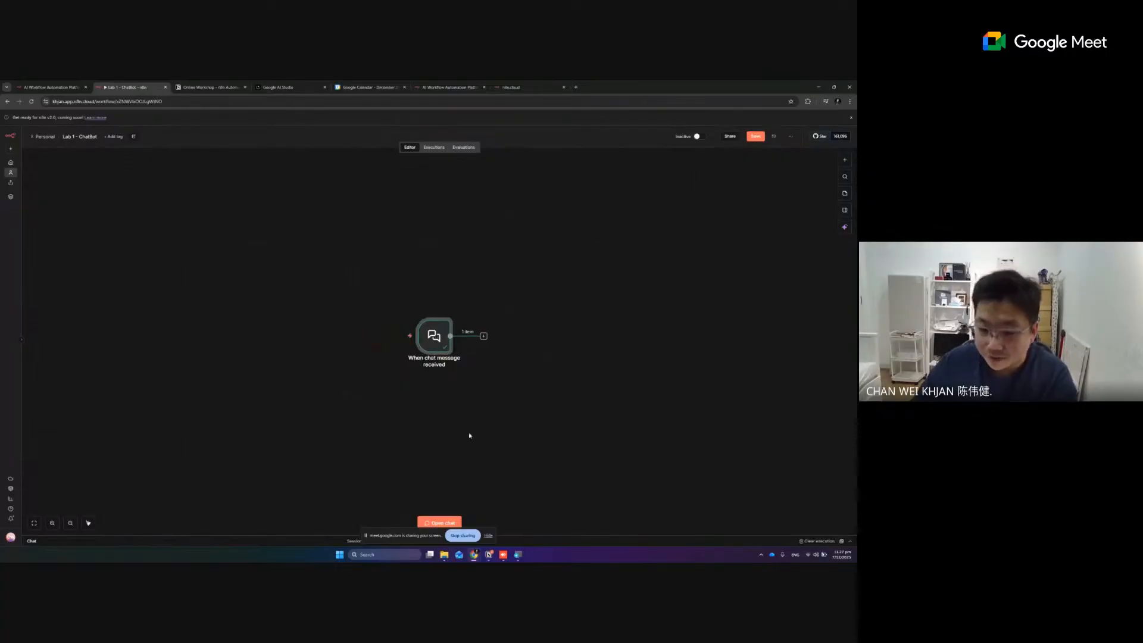
{"action": "left_click", "coordinate": [421, 522]}
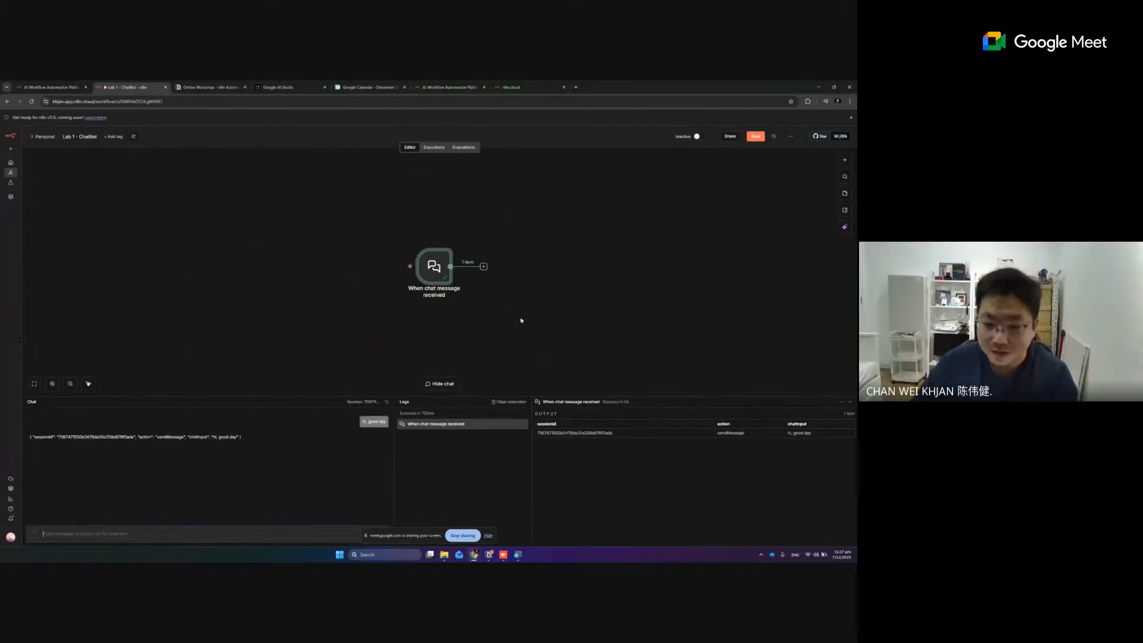
{"action": "left_click", "coordinate": [440, 384]}
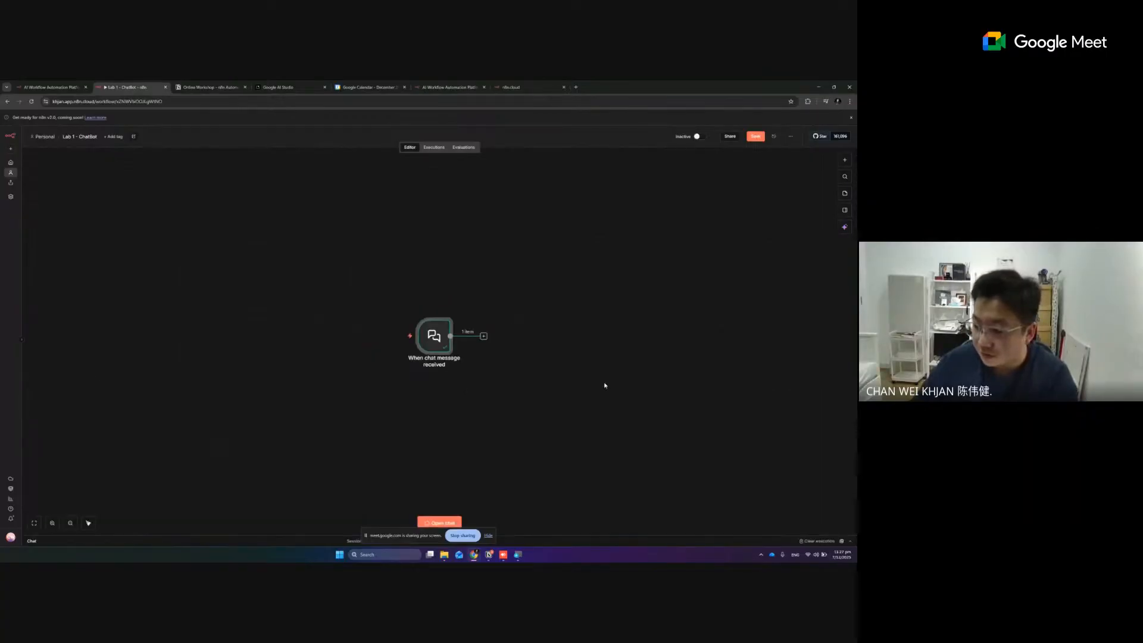
Move the chat trigger node further left on the canvas to leave room for a following node
{"action": "mouse_move", "coordinate": [430, 373]}
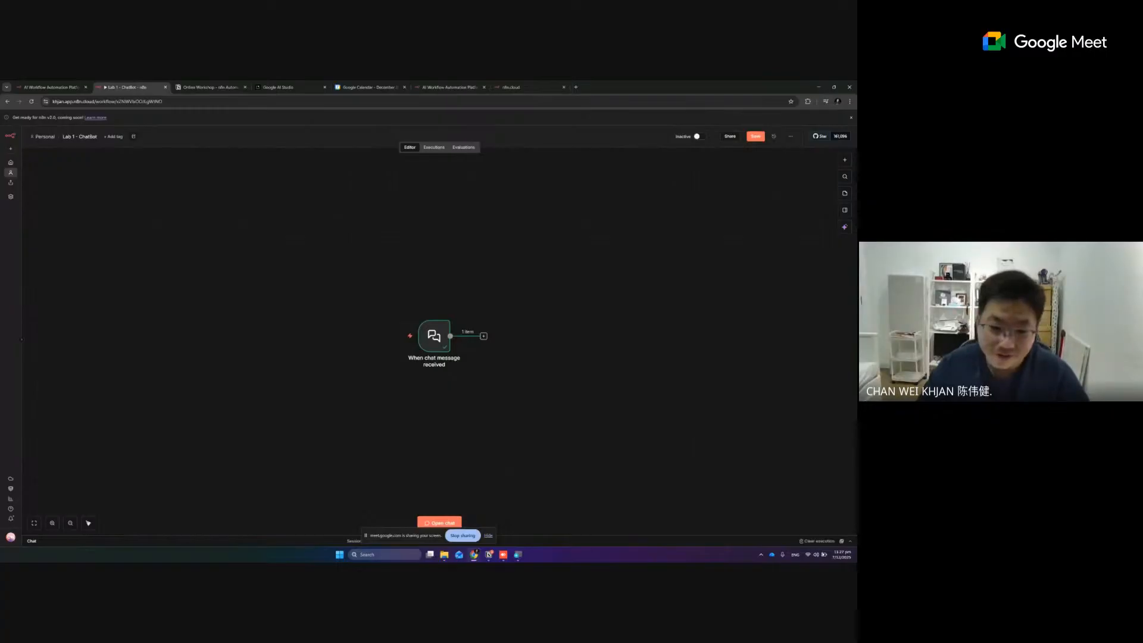
{"action": "left_click_drag", "start_coordinate": [438, 348], "coordinate": [396, 348]}
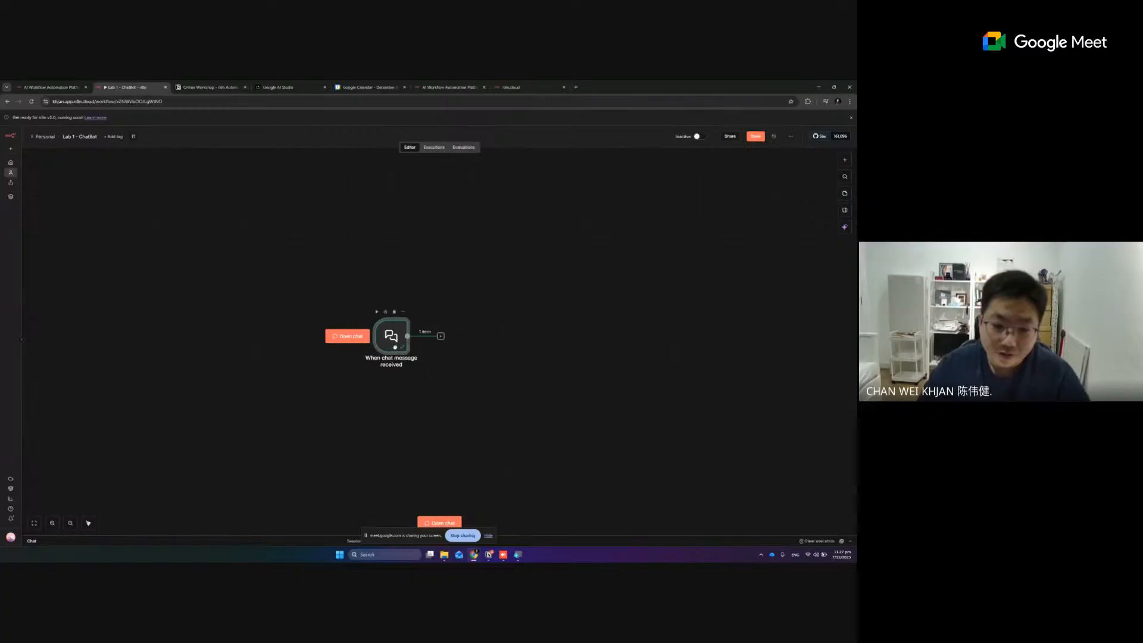
{"action": "scroll", "coordinate": [434, 399], "scroll_direction": "up", "scroll_amount": 2}
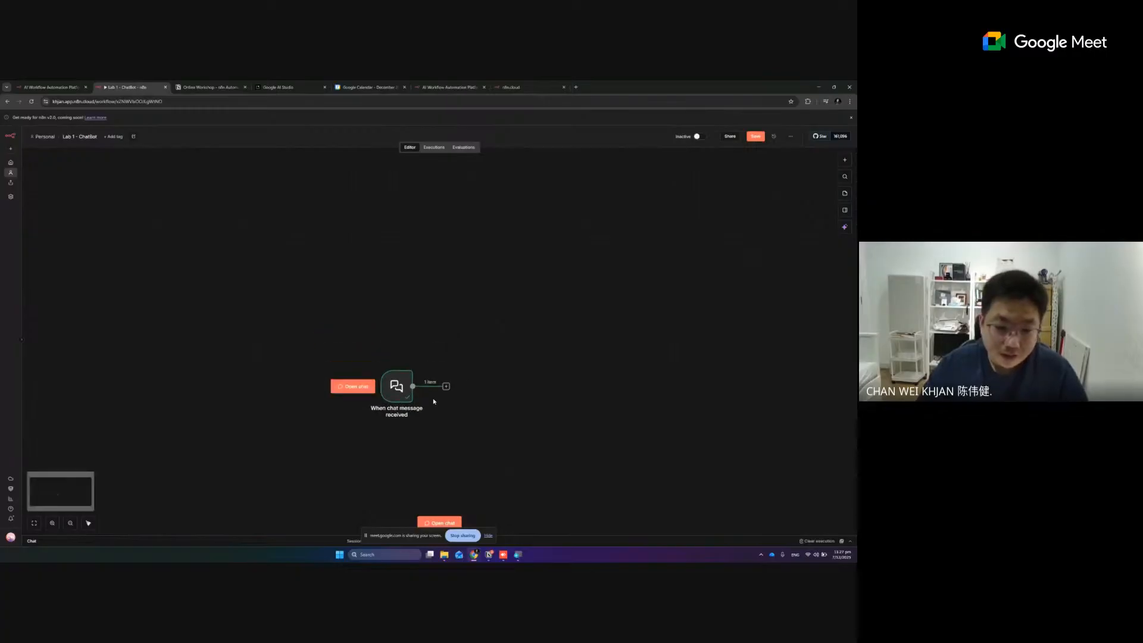
{"action": "scroll", "coordinate": [434, 402], "scroll_direction": "down", "scroll_amount": 2}
Start adding a node after the chat trigger and search the nodes for "agent"
{"action": "key", "text": "super"}
{"action": "left_click", "coordinate": [53, 527]}
{"action": "left_click", "coordinate": [53, 527]}
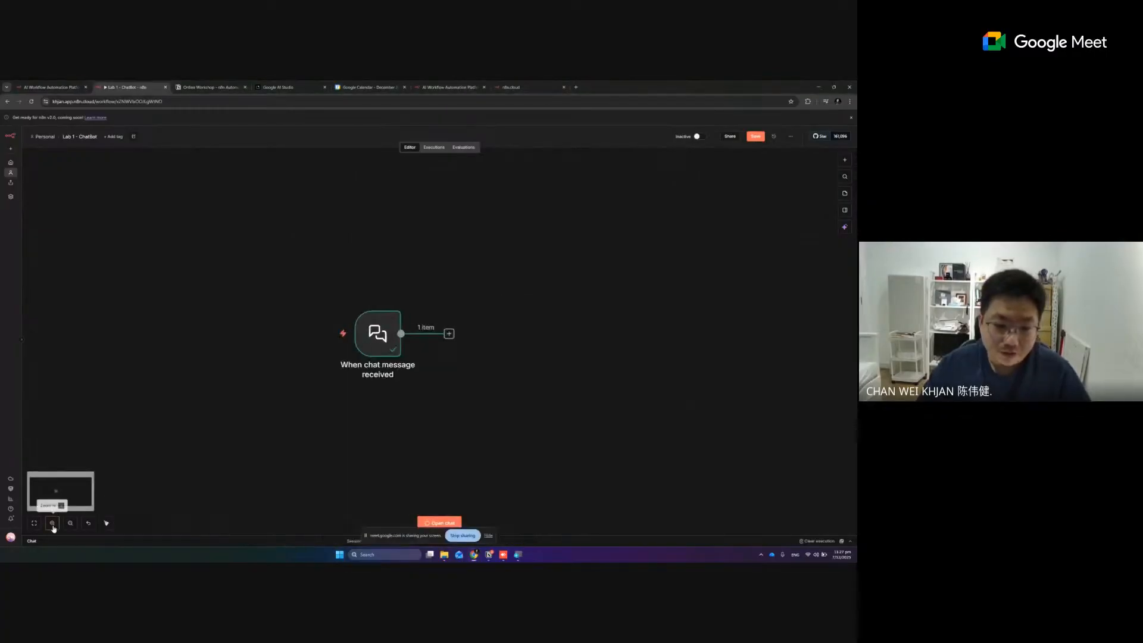
{"action": "left_click", "coordinate": [53, 525]}
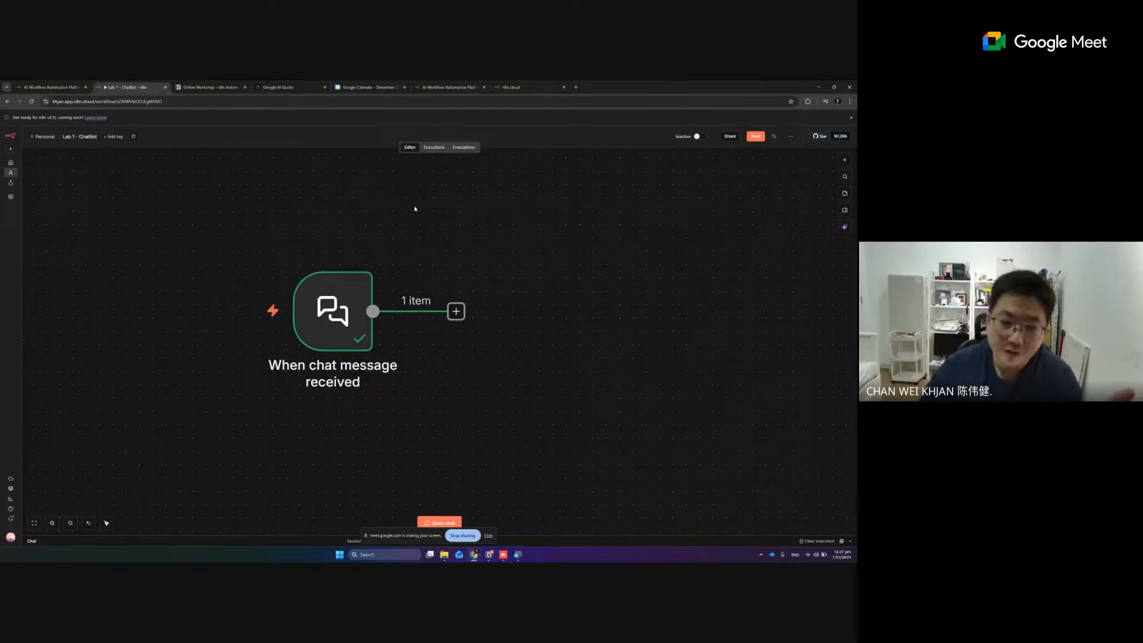
{"action": "left_click", "coordinate": [456, 312]}
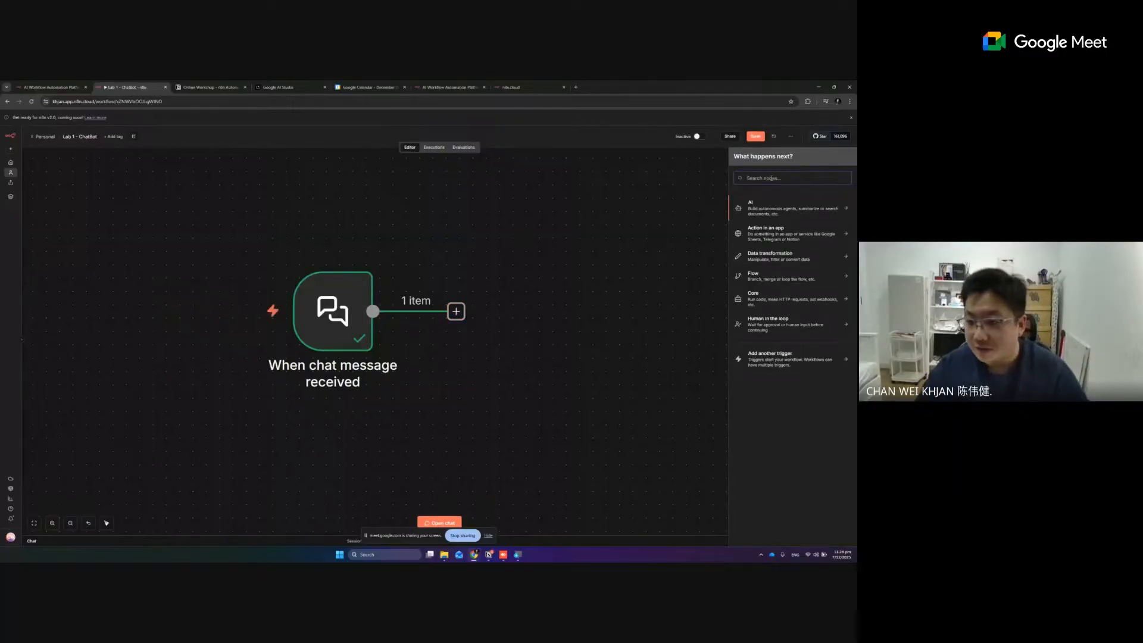
{"action": "type", "text": "agent"}
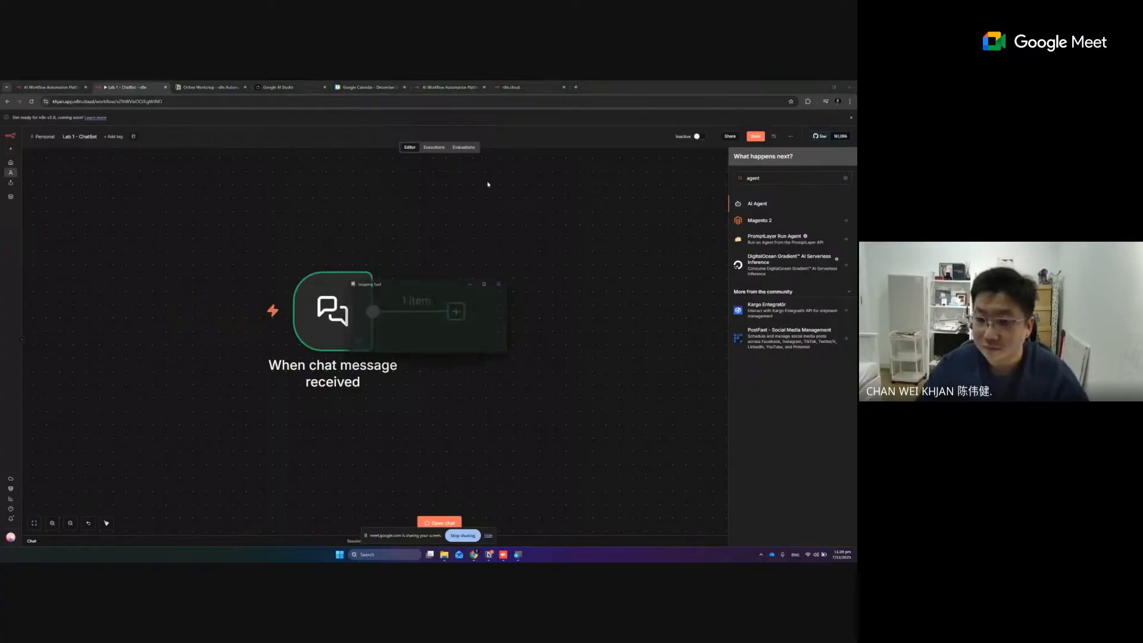
{"action": "left_click", "coordinate": [367, 297]}
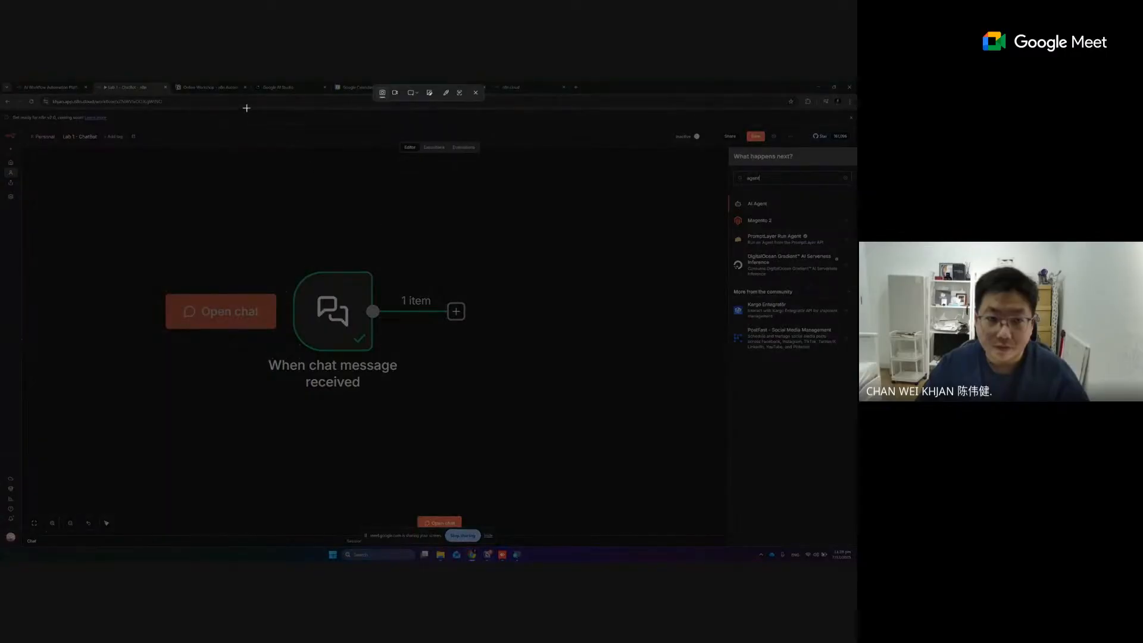
{"action": "left_click_drag", "start_coordinate": [237, 105], "coordinate": [846, 525]}
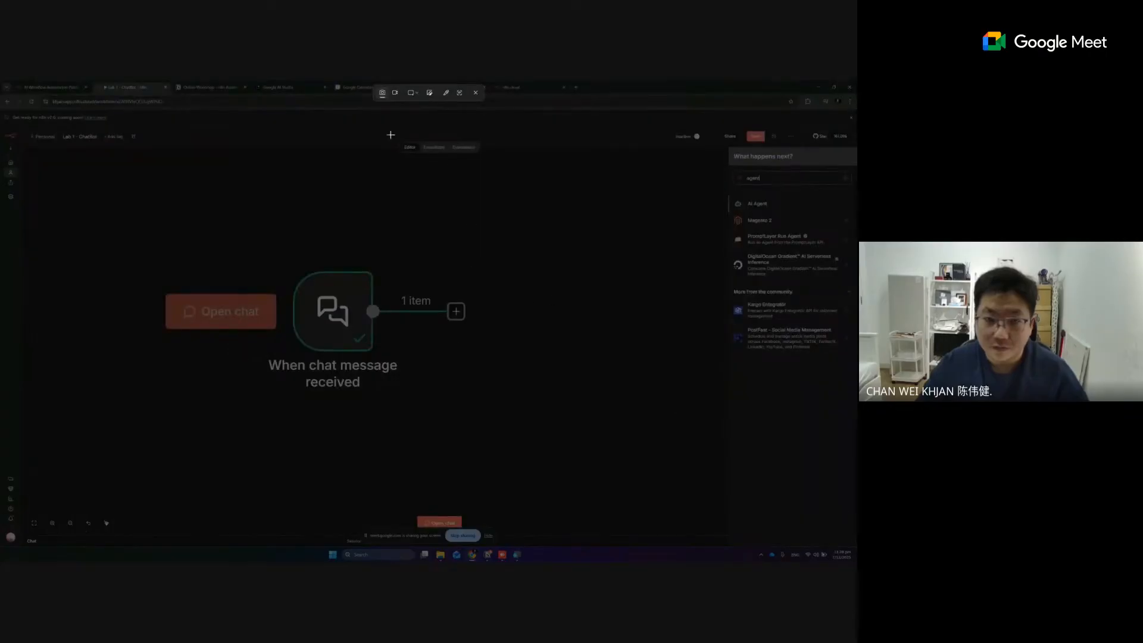
{"action": "left_click", "coordinate": [476, 93]}
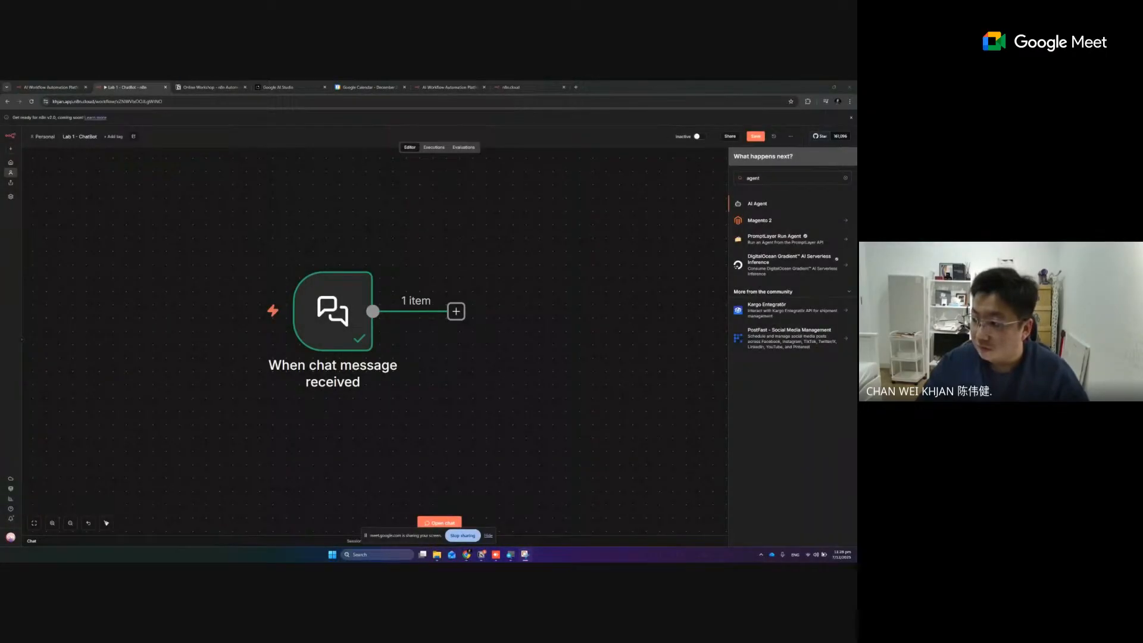
{"action": "key", "text": "super+shift+s"}
{"action": "left_click_drag", "start_coordinate": [22, 94], "coordinate": [846, 501]}
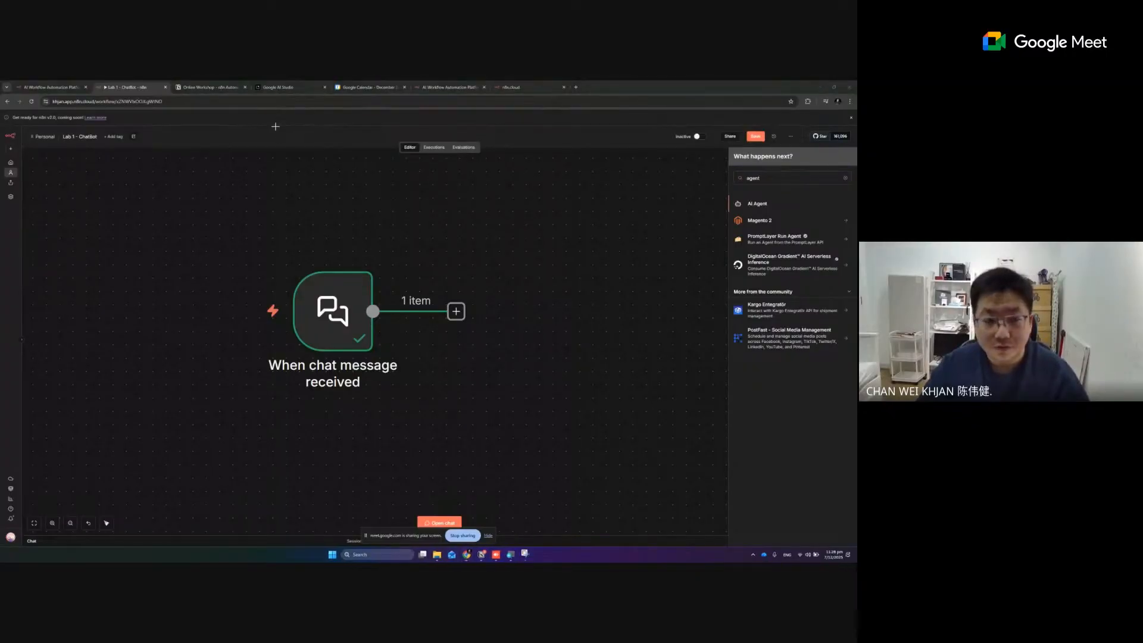
Capture the chat trigger together with the "agent" node search, and open the capture in Snipping Tool
{"action": "key", "text": "super+shift+s"}
{"action": "left_click_drag", "start_coordinate": [239, 100], "coordinate": [848, 445]}
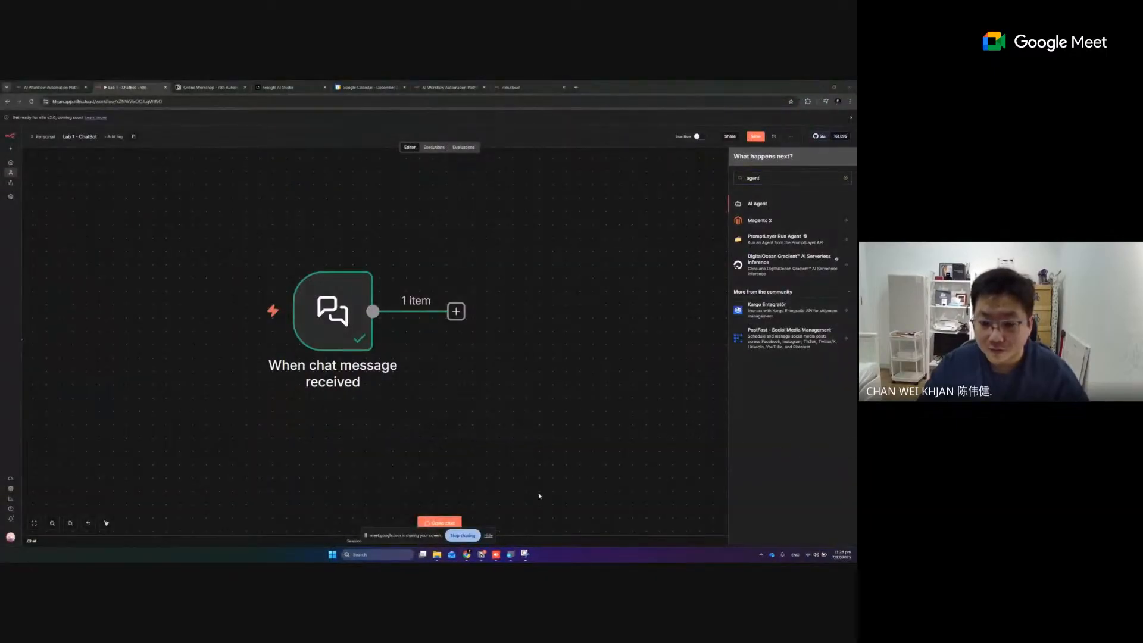
{"action": "left_click", "coordinate": [525, 555]}
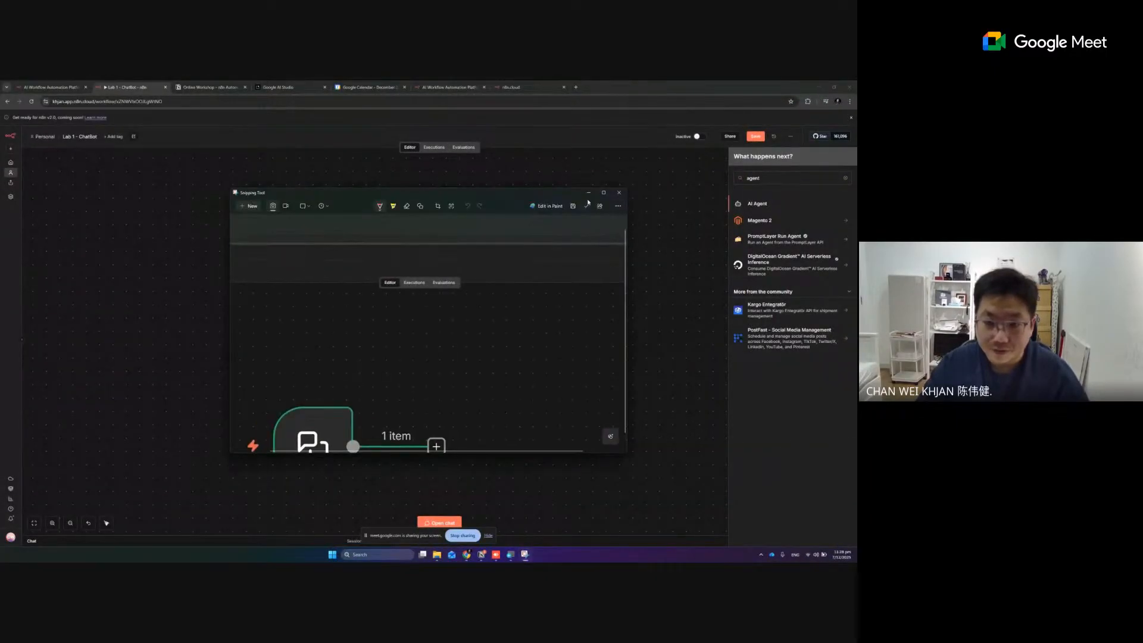
Annotate the capture with an ellipse around the trigger's plus connector and an arrow pointing to the AI Agent entry
{"action": "left_click", "coordinate": [420, 97]}
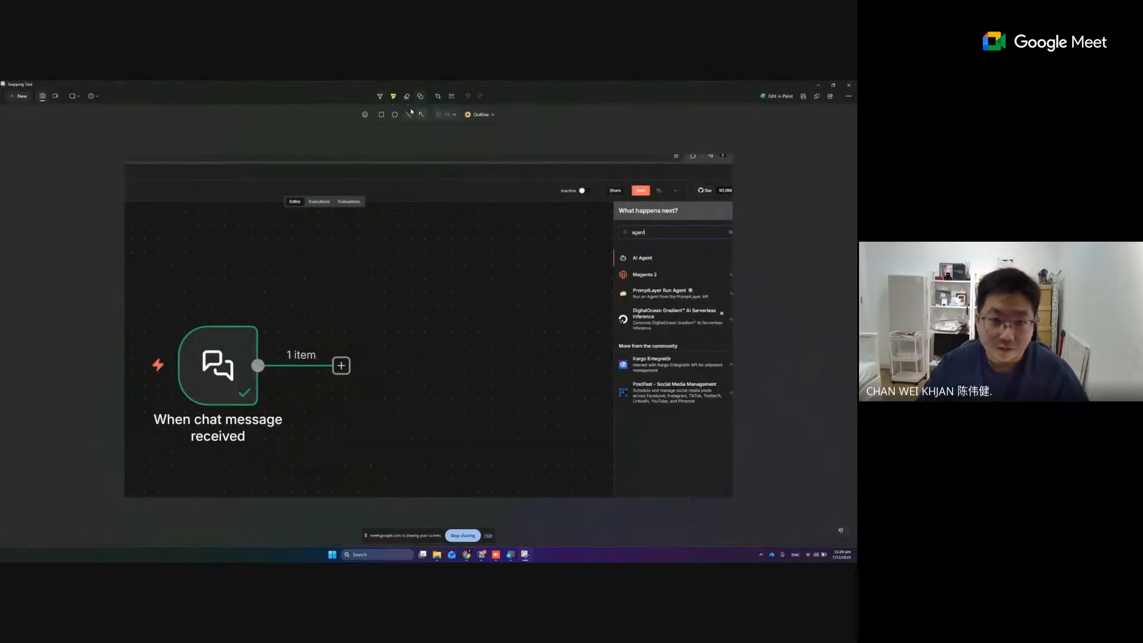
{"action": "left_click_drag", "start_coordinate": [323, 341], "coordinate": [364, 387]}
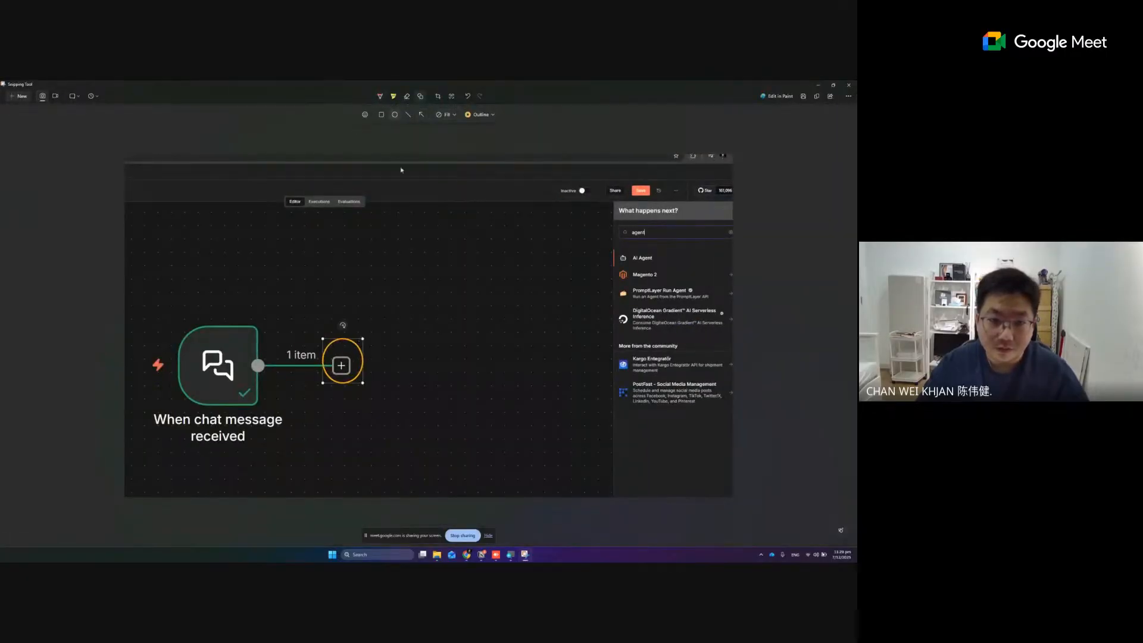
{"action": "left_click_drag", "start_coordinate": [562, 231], "coordinate": [614, 255]}
Copy the annotated capture, close Snipping Tool, and return to the workflow editor
{"action": "left_click", "coordinate": [819, 96]}
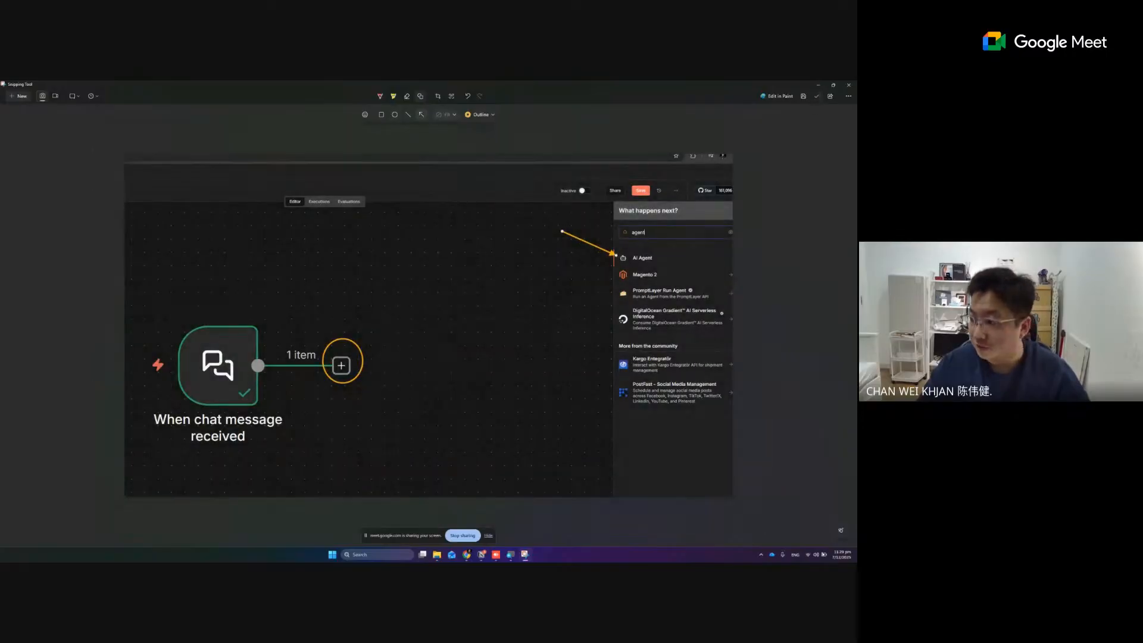
{"action": "key", "text": "alt+Tab"}
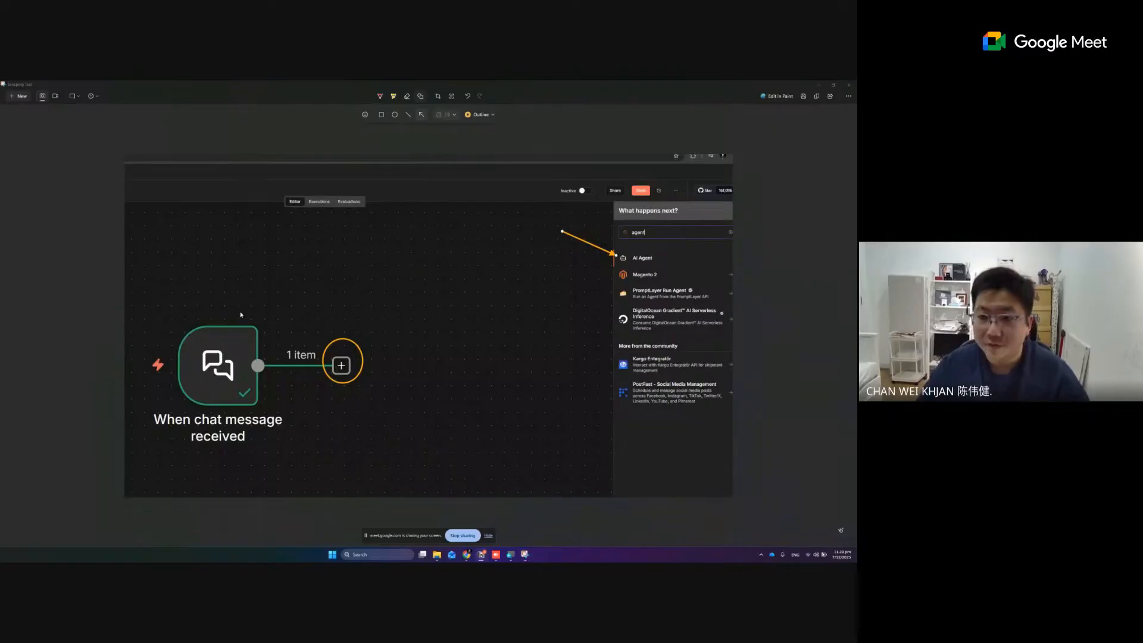
{"action": "left_click", "coordinate": [849, 85]}
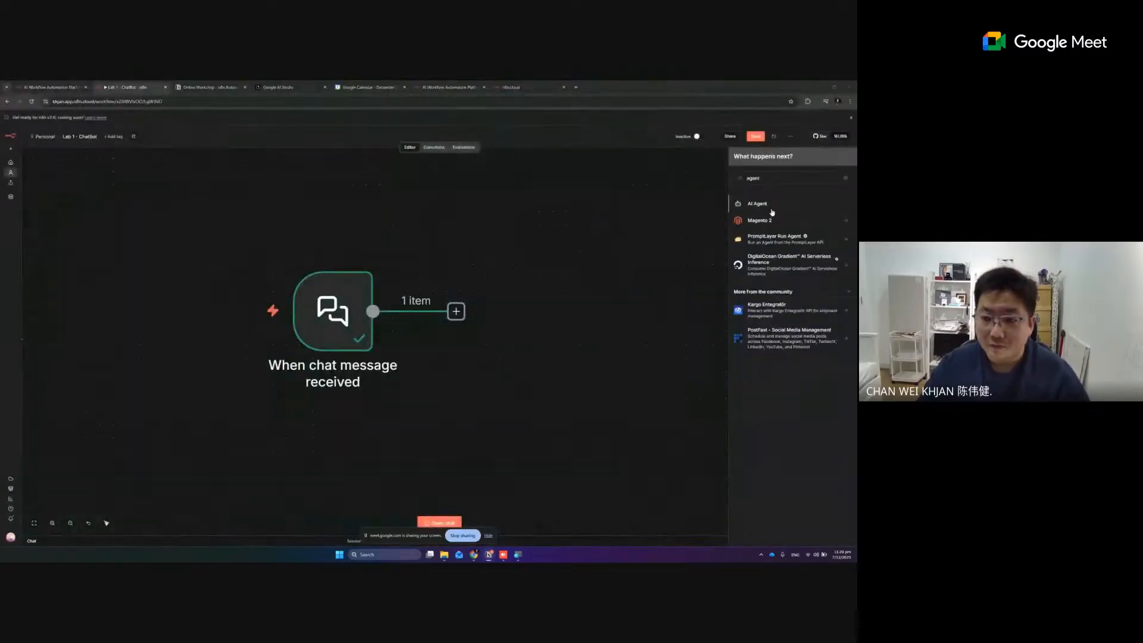
Add an AI Agent node after the chat trigger, inspect its incoming chatInput value, and return to the canvas
{"action": "left_click", "coordinate": [771, 206]}
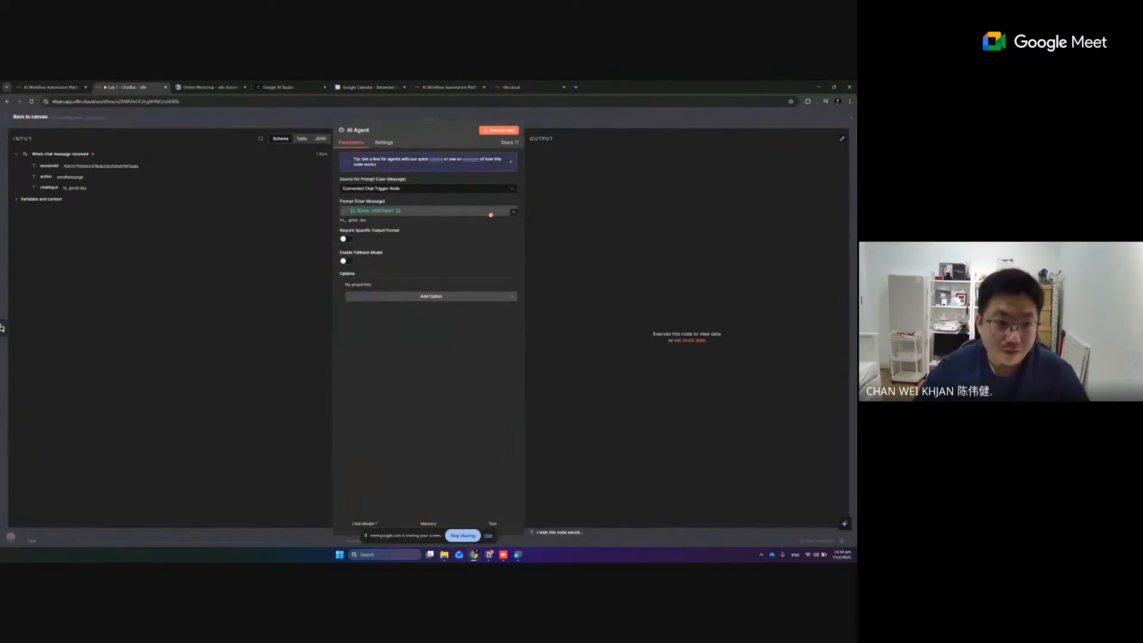
{"action": "key", "text": "super"}
{"action": "key", "text": "super"}
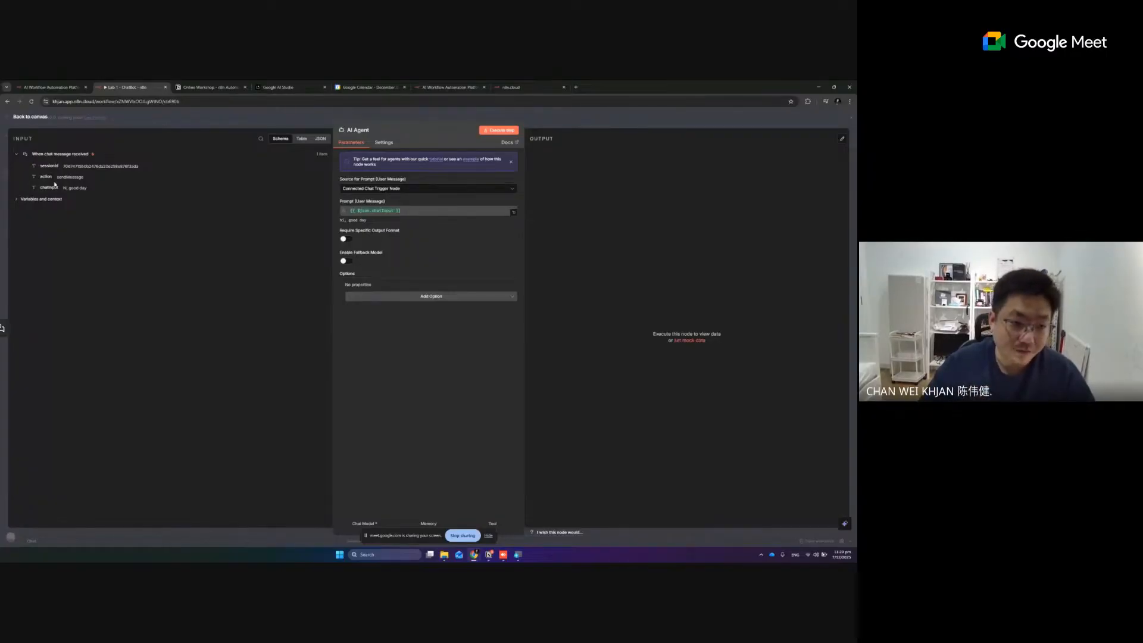
{"action": "triple_click", "coordinate": [82, 188]}
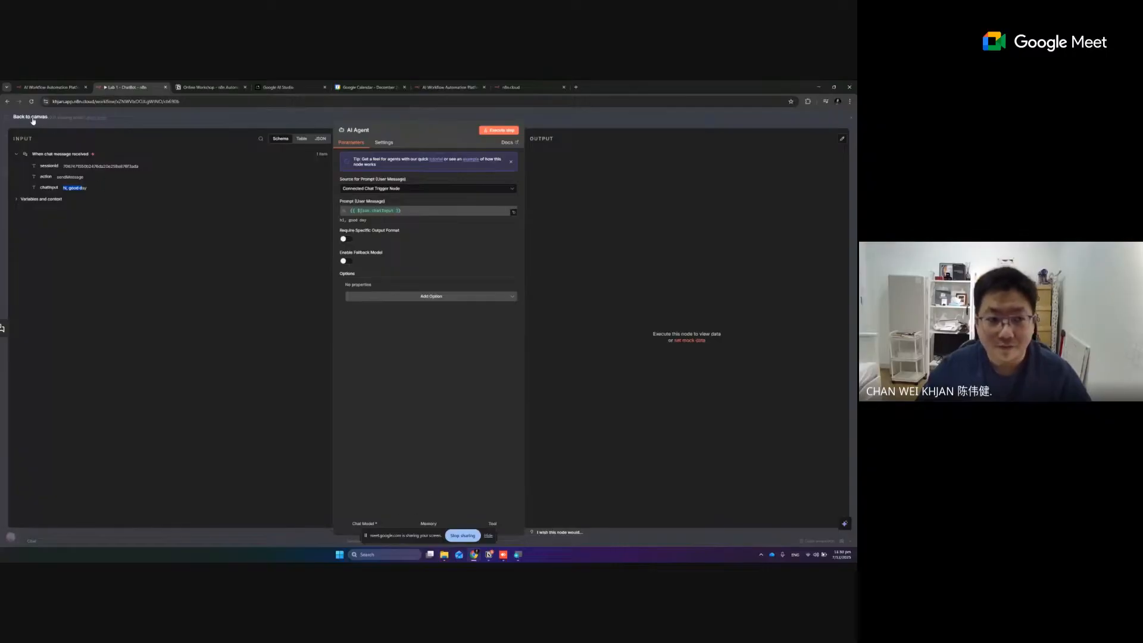
{"action": "left_click", "coordinate": [33, 118]}
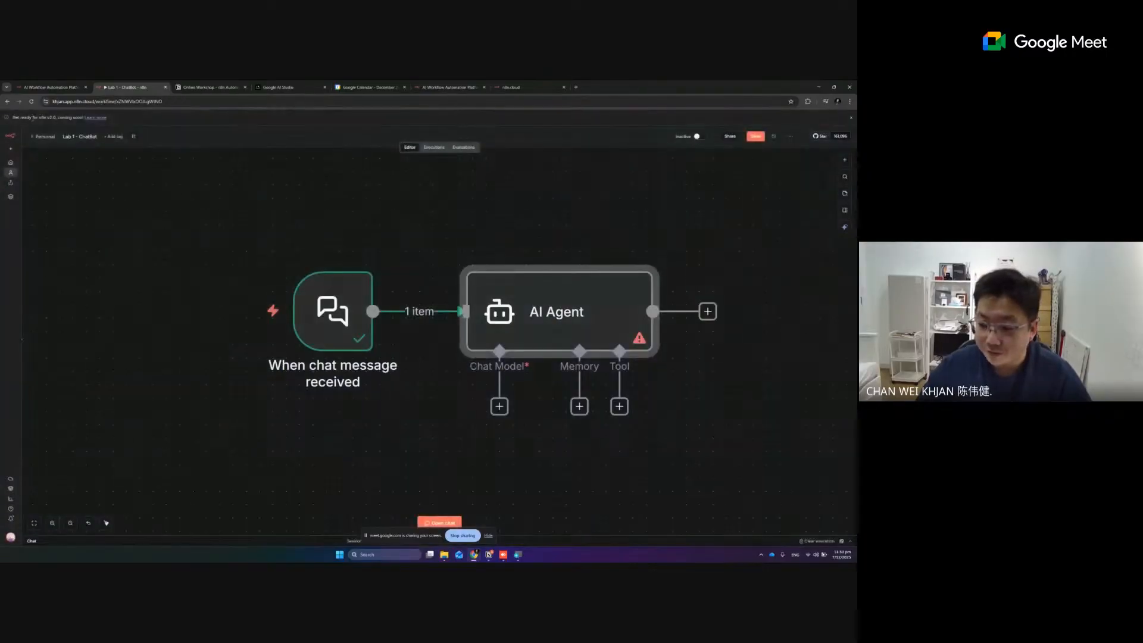
Examine the AI Agent node's warning and its Chat Model, Memory and Tool connectors
{"action": "left_click", "coordinate": [671, 233]}
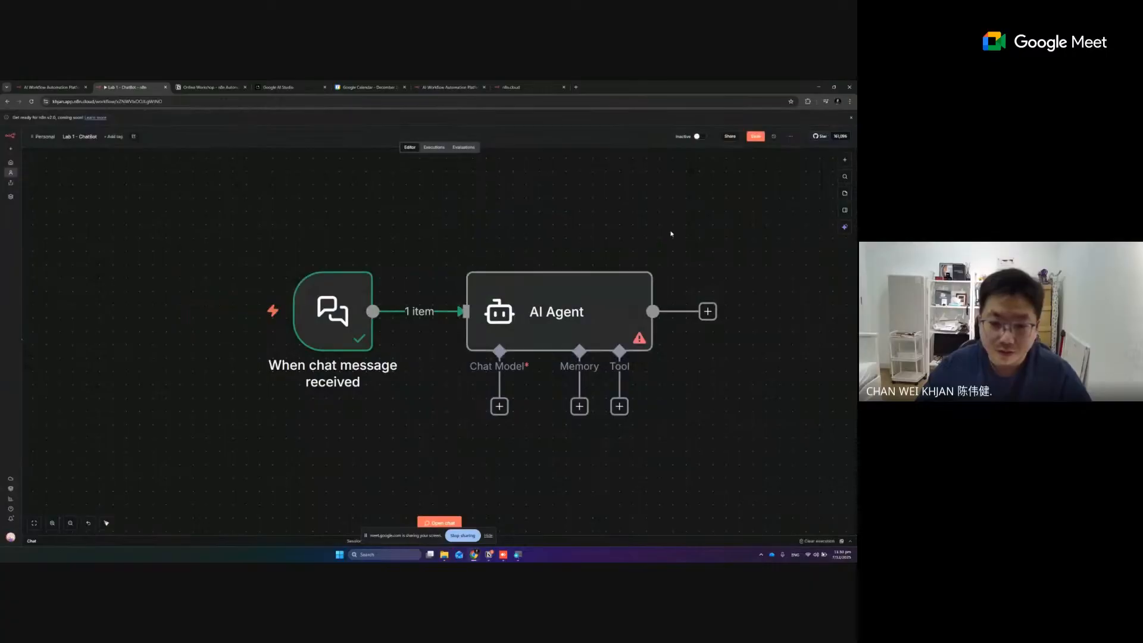
{"action": "scroll", "coordinate": [733, 293], "scroll_direction": "down", "scroll_amount": 1}
{"action": "scroll", "coordinate": [734, 288], "scroll_direction": "down", "scroll_amount": 2}
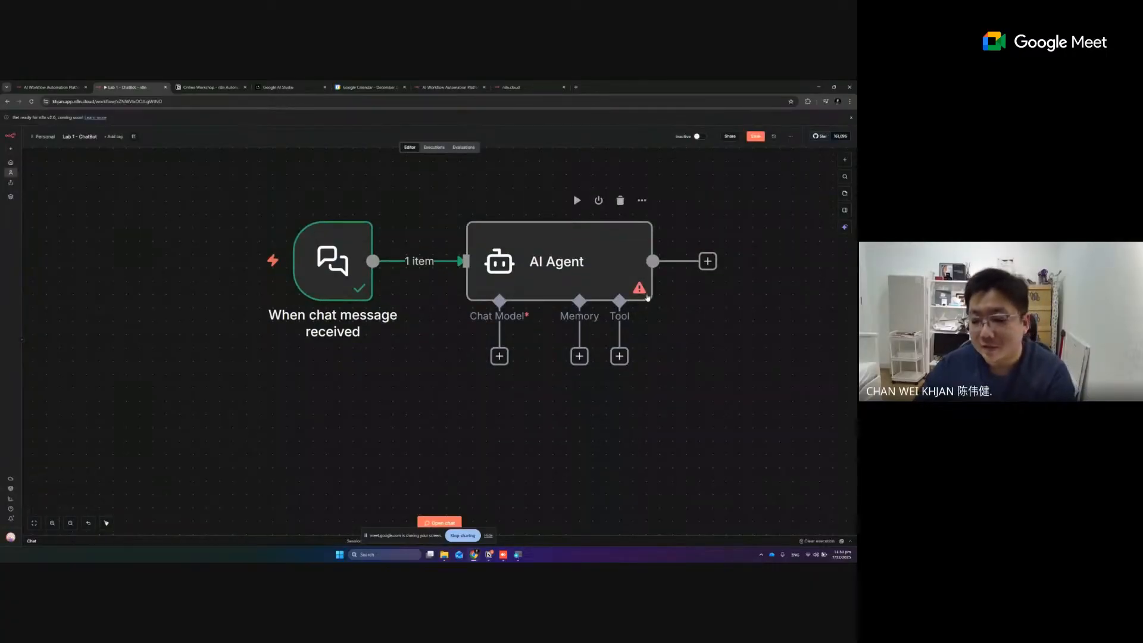
{"action": "mouse_move", "coordinate": [640, 291]}
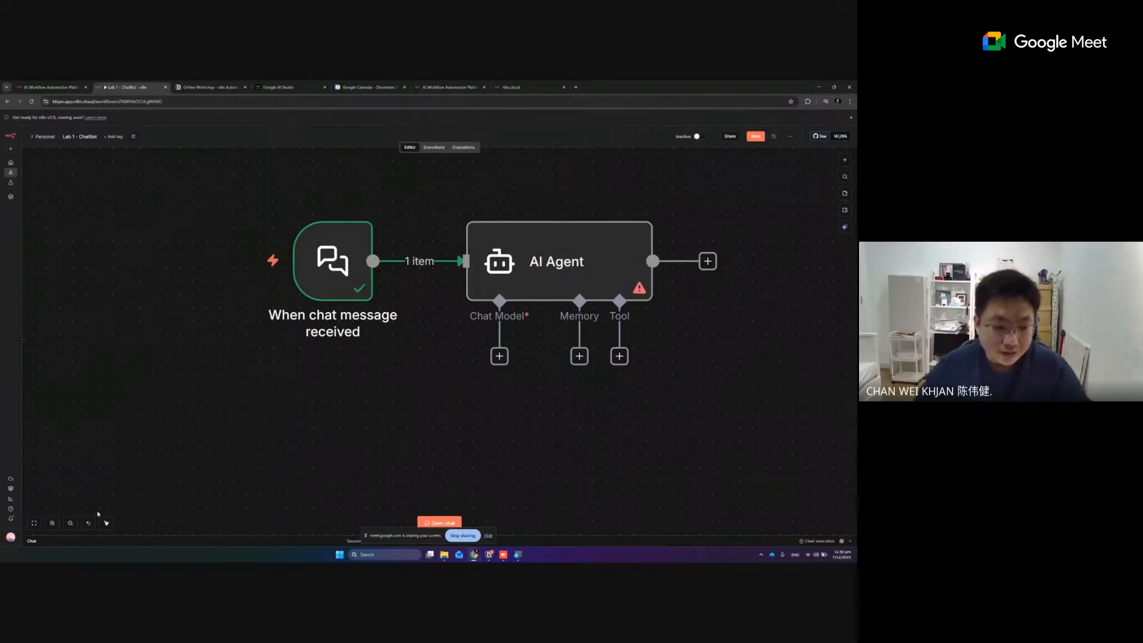
{"action": "left_click", "coordinate": [52, 523]}
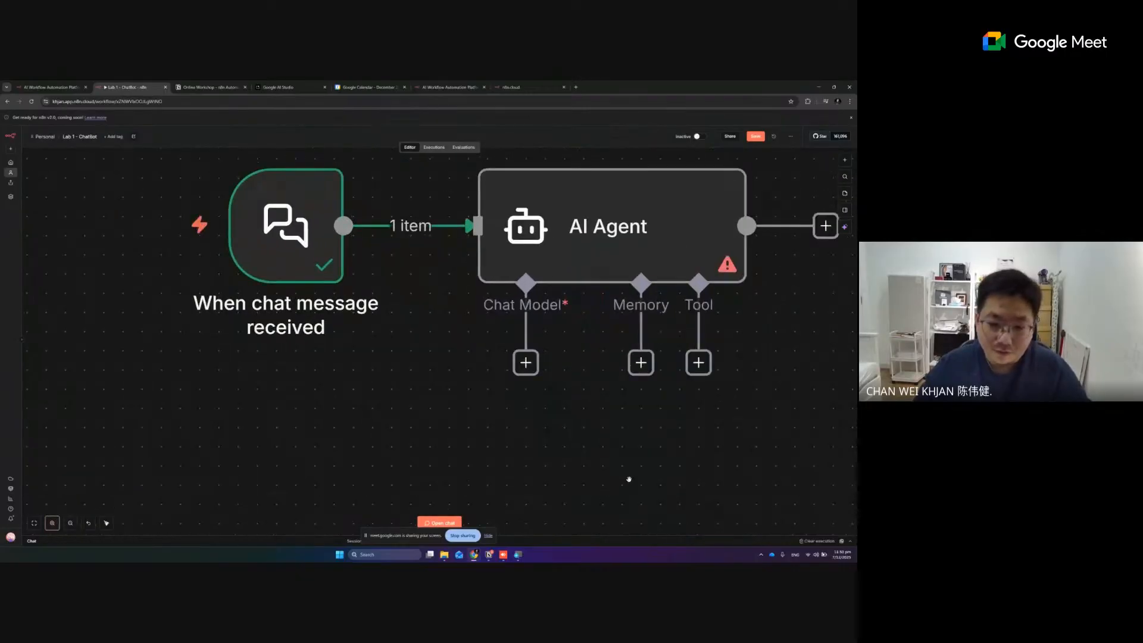
{"action": "left_click", "coordinate": [52, 522]}
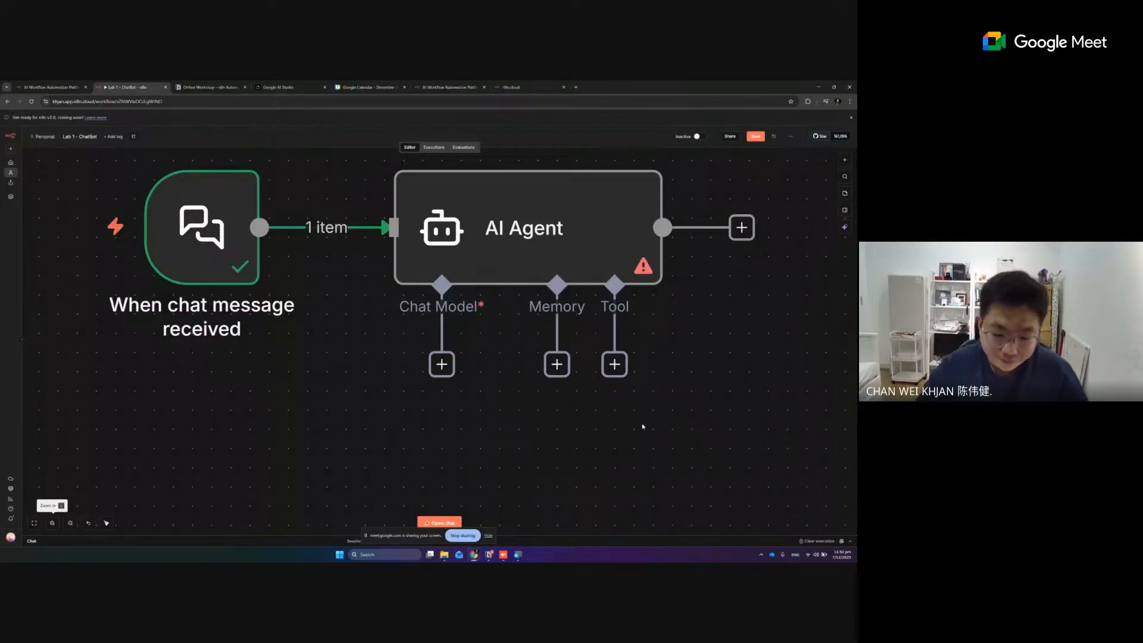
{"action": "scroll", "coordinate": [450, 341], "scroll_direction": "down", "scroll_amount": 1}
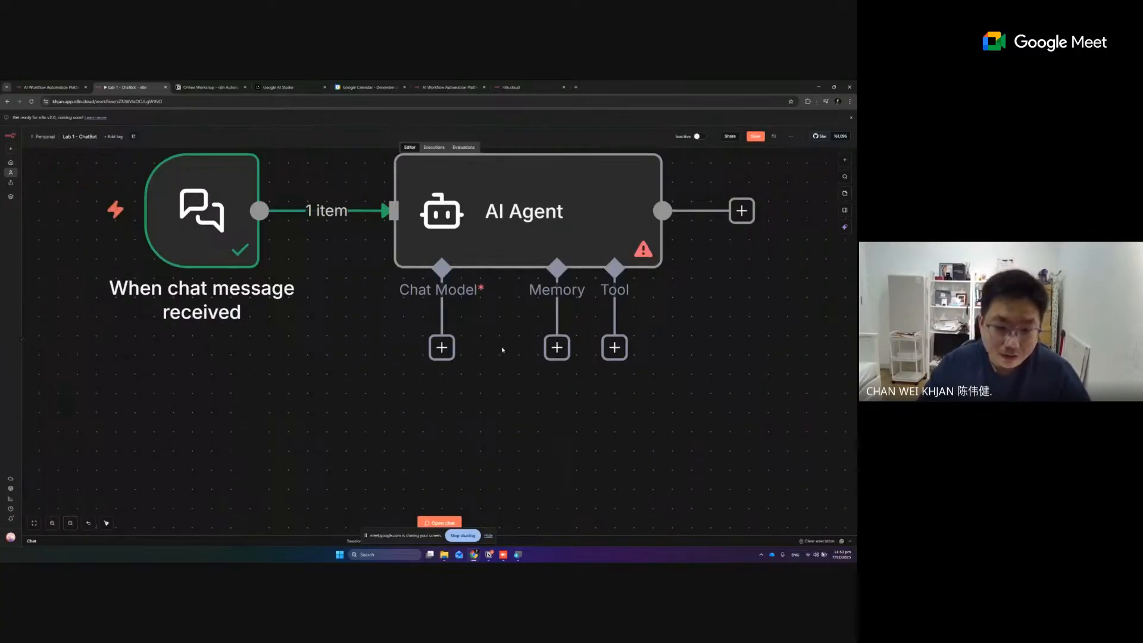
{"action": "left_click", "coordinate": [70, 523]}
Examine the language models offered for the AI Agent's Chat Model connector
{"action": "left_click", "coordinate": [70, 524]}
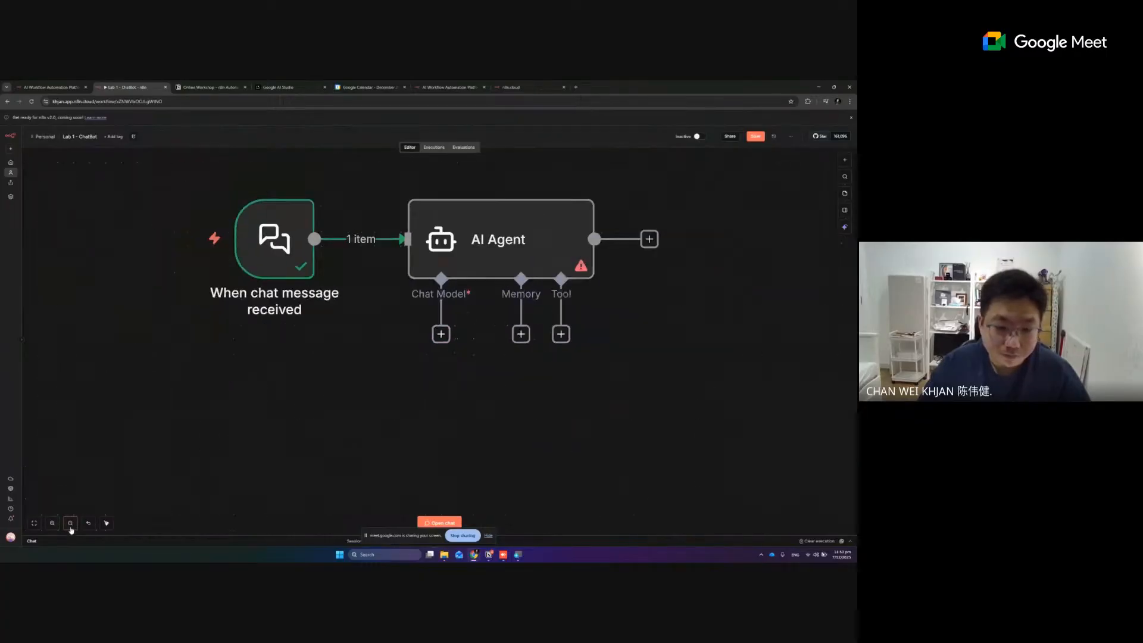
{"action": "left_click", "coordinate": [70, 523]}
{"action": "left_click", "coordinate": [70, 523]}
{"action": "left_click", "coordinate": [71, 524]}
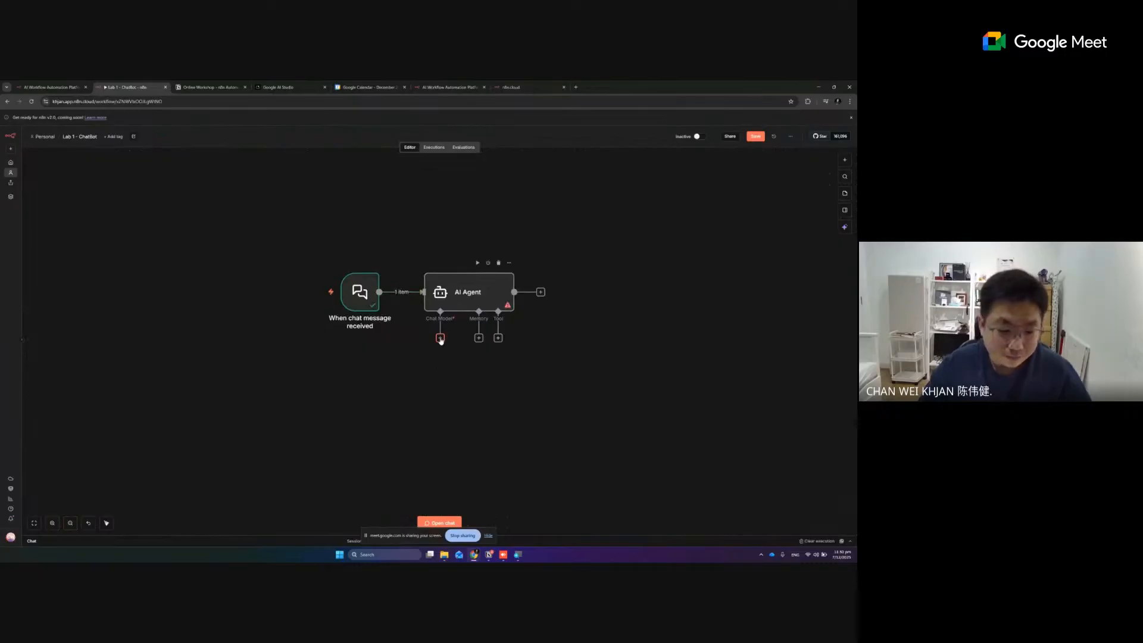
{"action": "left_click", "coordinate": [52, 524]}
{"action": "left_click", "coordinate": [51, 524]}
{"action": "left_click", "coordinate": [52, 523]}
{"action": "left_click", "coordinate": [52, 523]}
{"action": "left_click", "coordinate": [52, 523]}
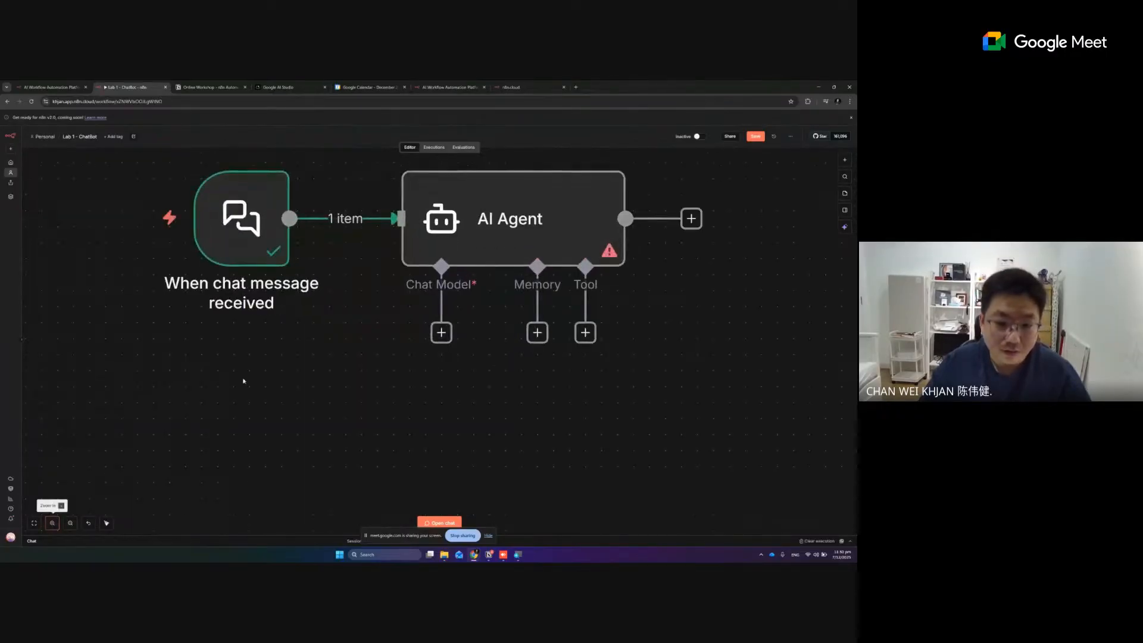
{"action": "left_click", "coordinate": [442, 333]}
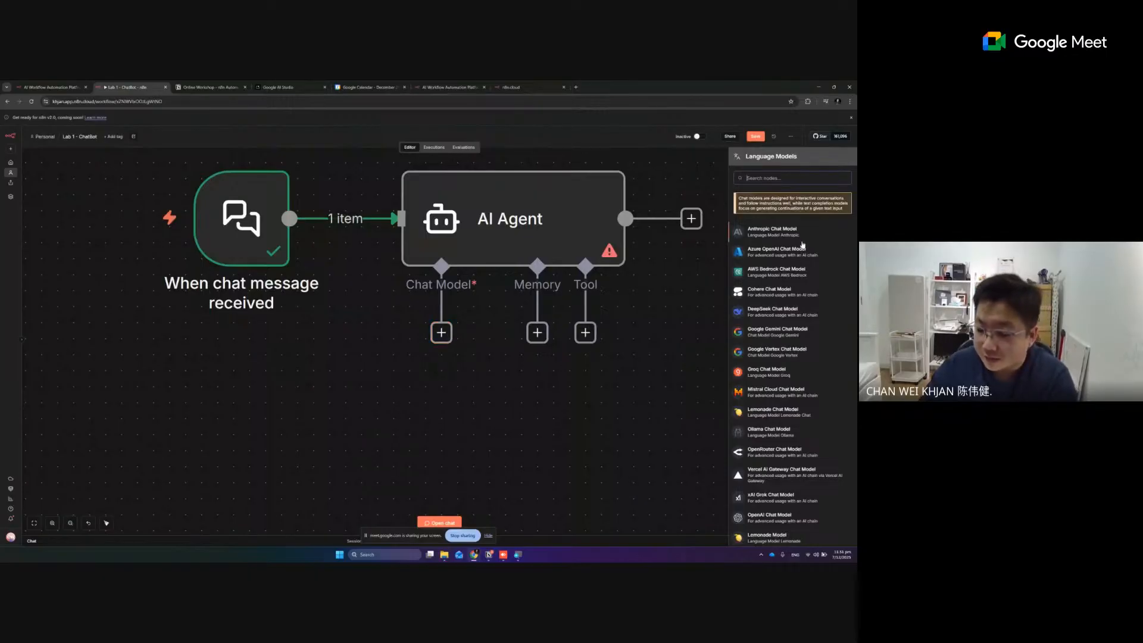
{"action": "scroll", "coordinate": [803, 246], "scroll_direction": "down", "scroll_amount": 1}
{"action": "scroll", "coordinate": [808, 253], "scroll_direction": "up", "scroll_amount": 1}
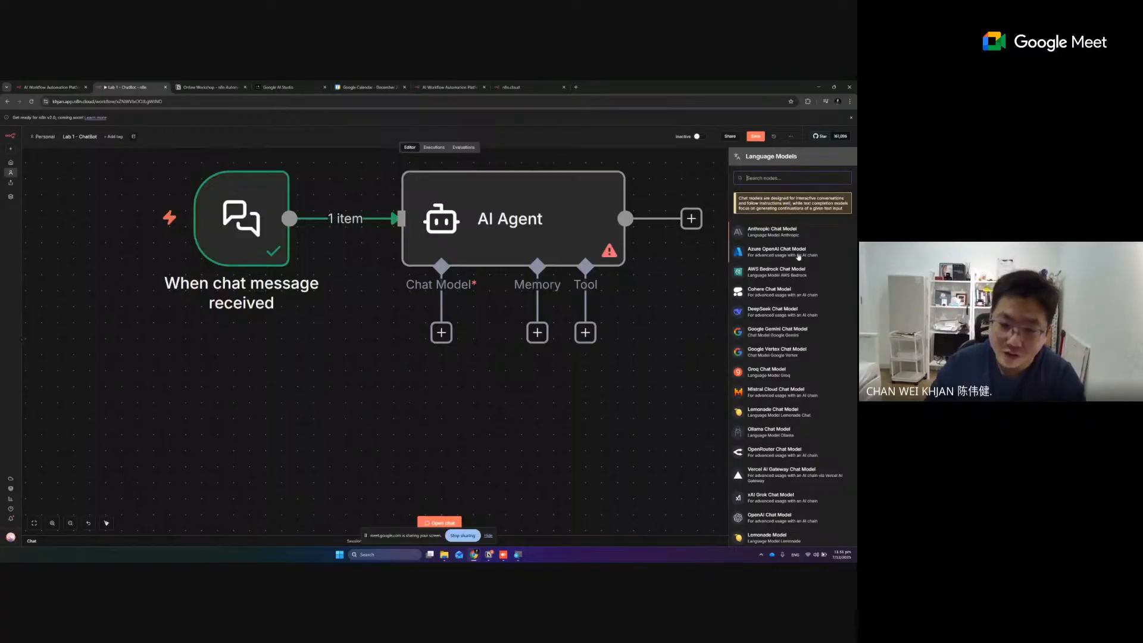
{"action": "scroll", "coordinate": [799, 256], "scroll_direction": "down", "scroll_amount": 2}
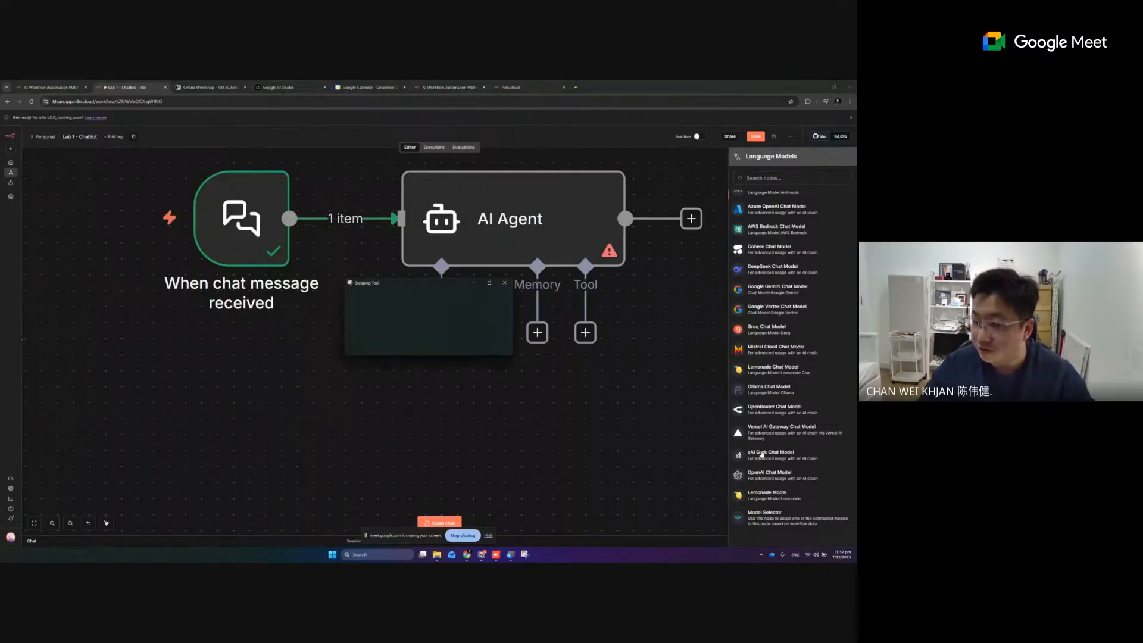
Capture a screenshot of the AI Agent node together with the language model list and enlarge it in Snipping Tool
{"action": "left_click", "coordinate": [366, 297]}
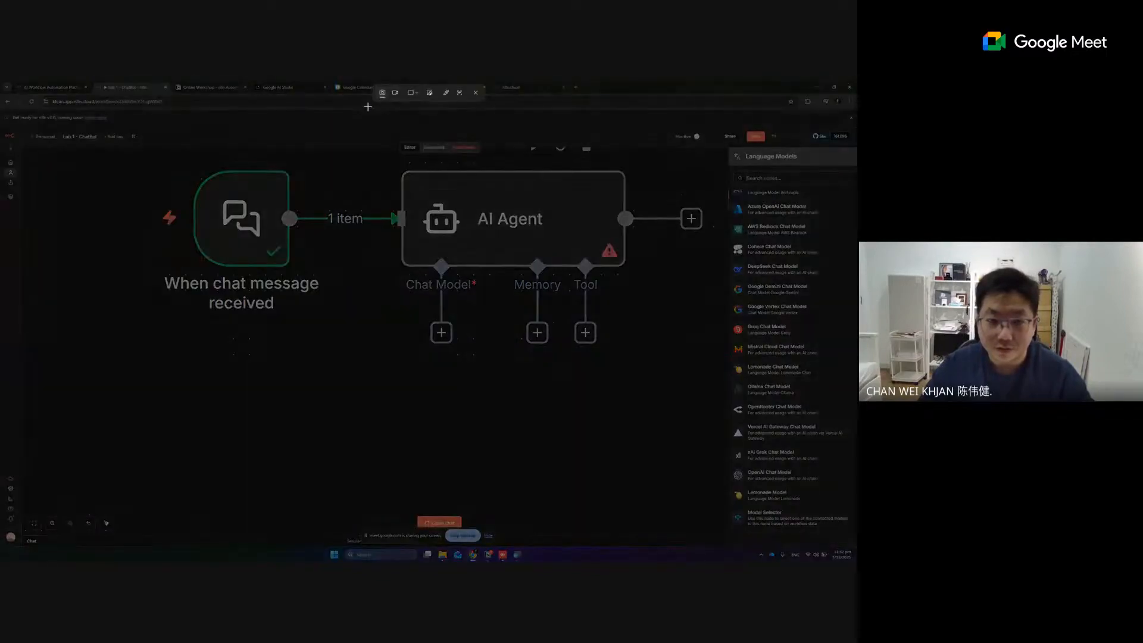
{"action": "left_click_drag", "start_coordinate": [367, 107], "coordinate": [840, 505]}
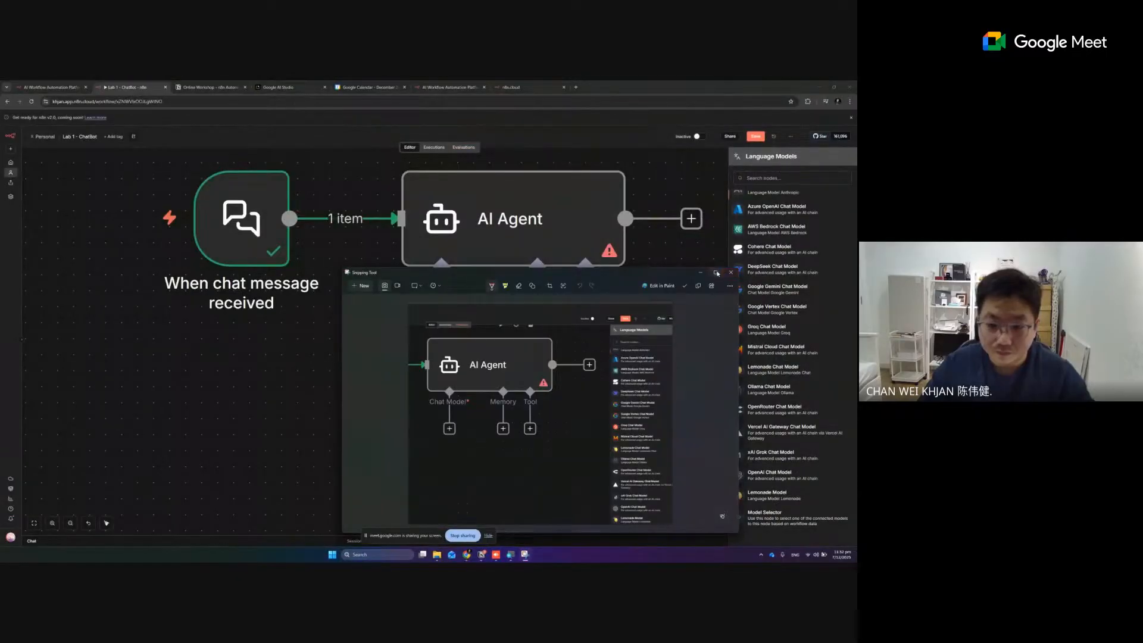
{"action": "left_click", "coordinate": [716, 273]}
Annotate the capture with an ellipse around the Chat Model plus connector and an arrow pointing to Google Gemini Chat Model
{"action": "left_click", "coordinate": [420, 96]}
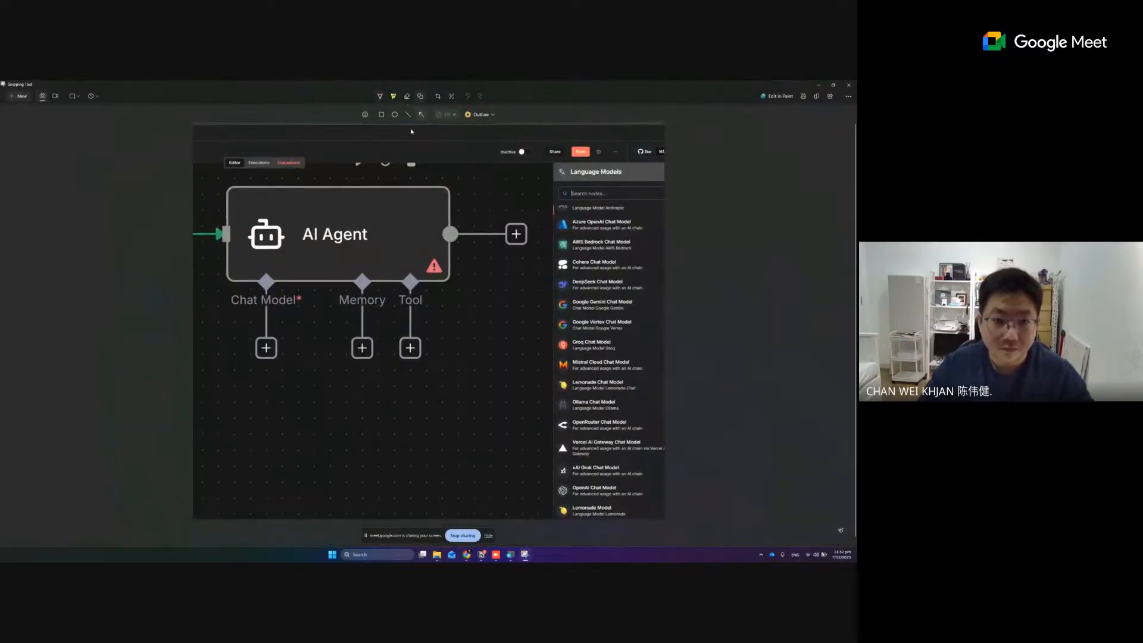
{"action": "left_click_drag", "start_coordinate": [240, 328], "coordinate": [296, 376]}
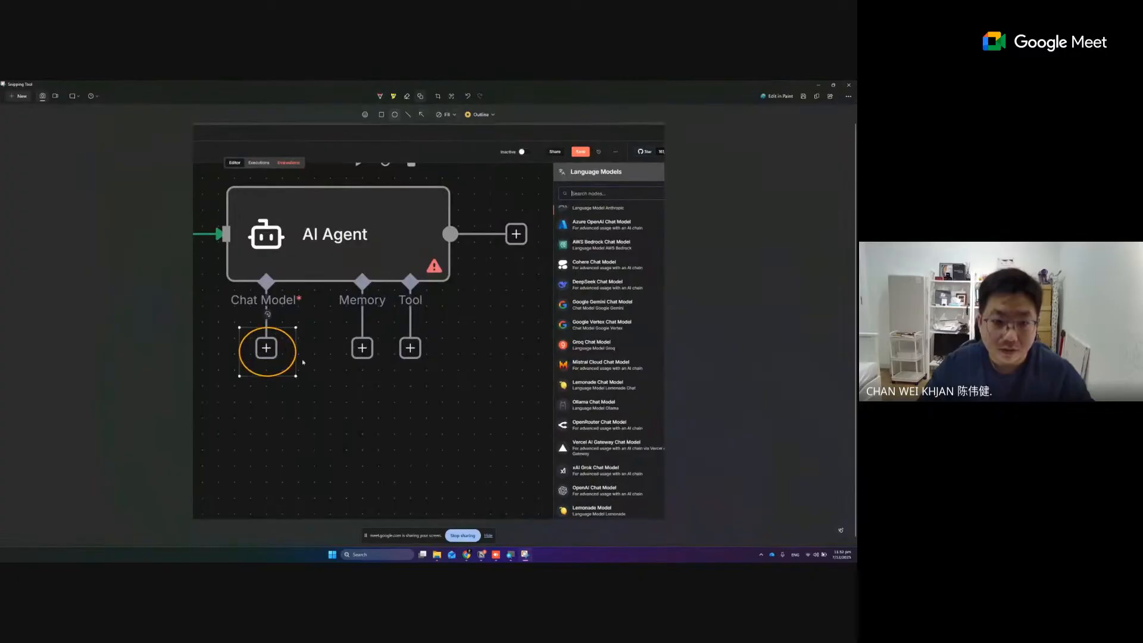
{"action": "left_click", "coordinate": [482, 186]}
{"action": "left_click_drag", "start_coordinate": [500, 333], "coordinate": [556, 306]}
Copy the annotated capture, minimize Snipping Tool, and return to the workflow canvas with the language model list closed
{"action": "left_click", "coordinate": [816, 97]}
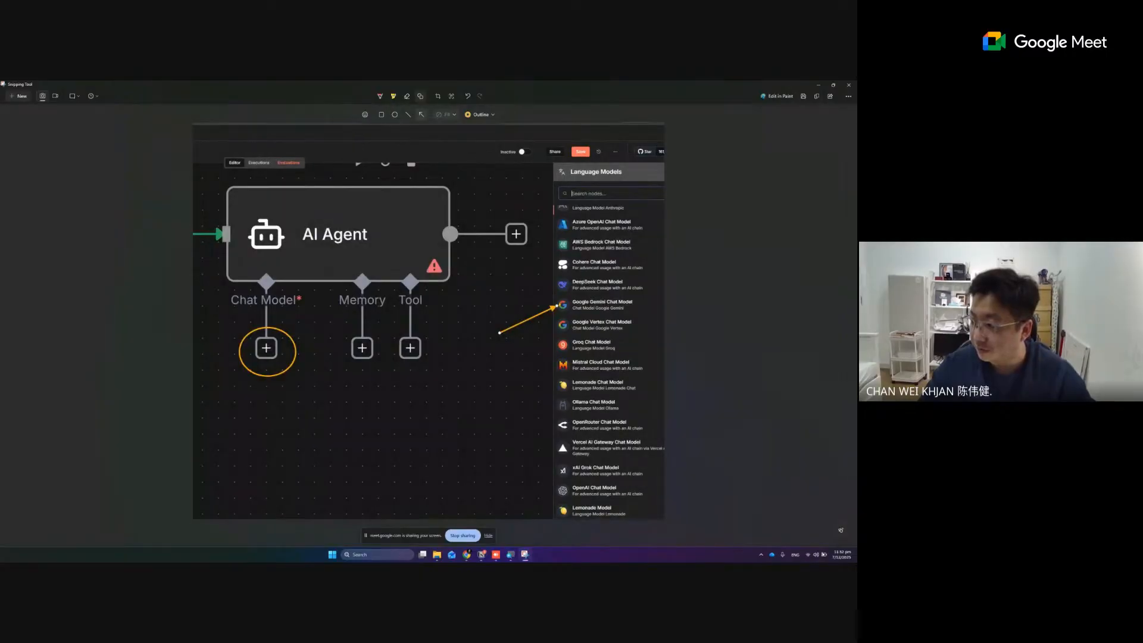
{"action": "key", "text": "alt+Tab"}
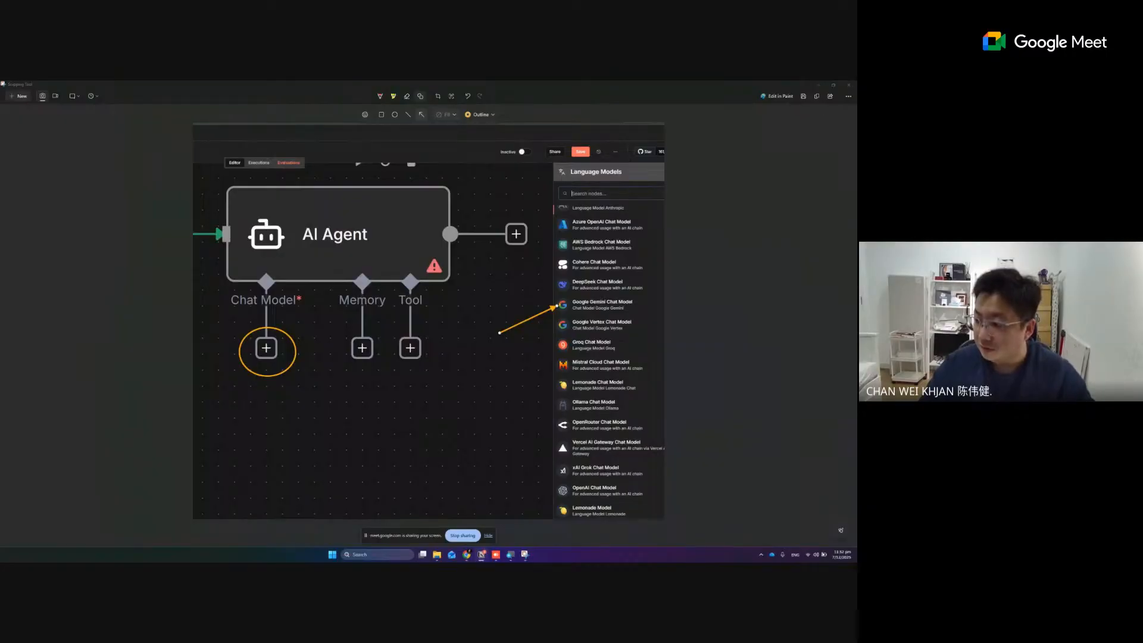
{"action": "left_click", "coordinate": [818, 87]}
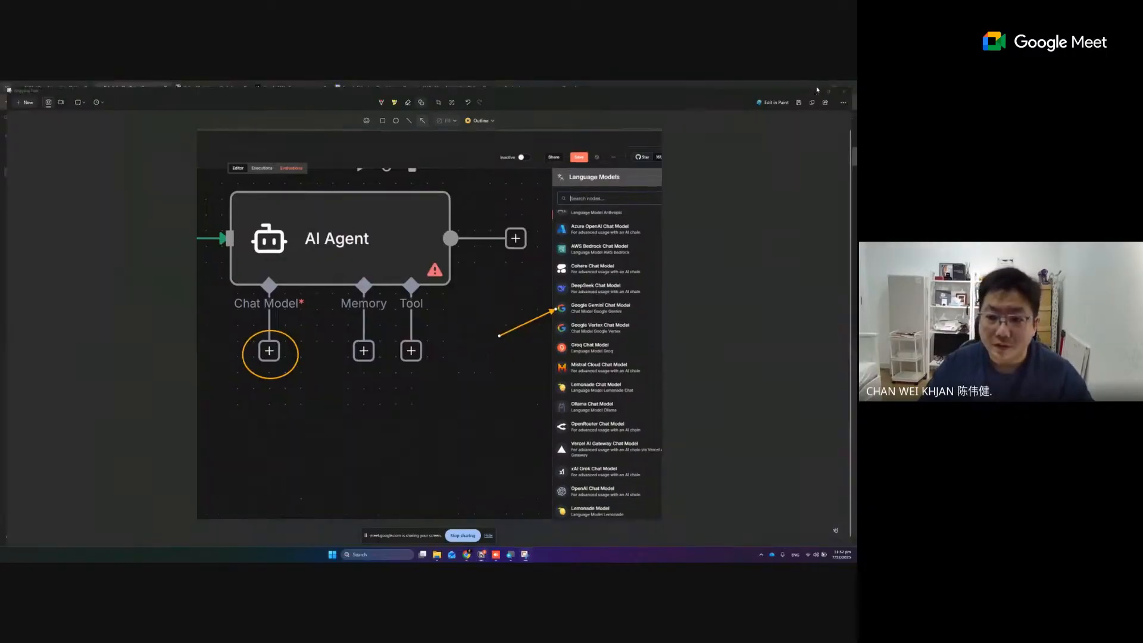
{"action": "left_click", "coordinate": [658, 403]}
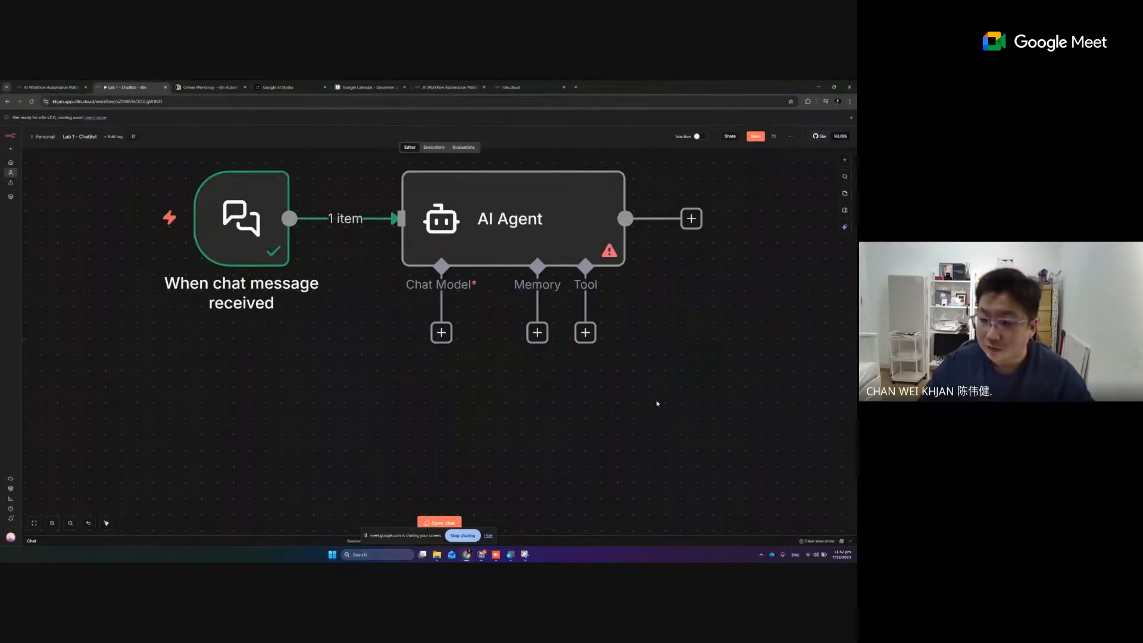
Attach a Google Gemini Chat Model to the AI Agent's Chat Model connector and check its credential setting
{"action": "left_click", "coordinate": [442, 333]}
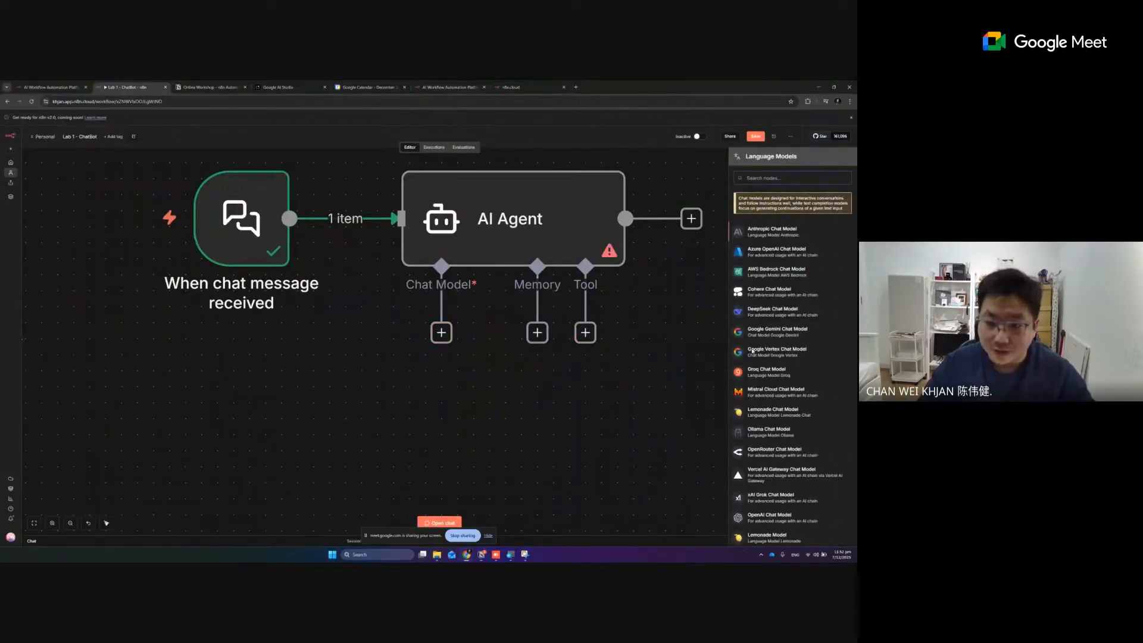
{"action": "left_click", "coordinate": [788, 301]}
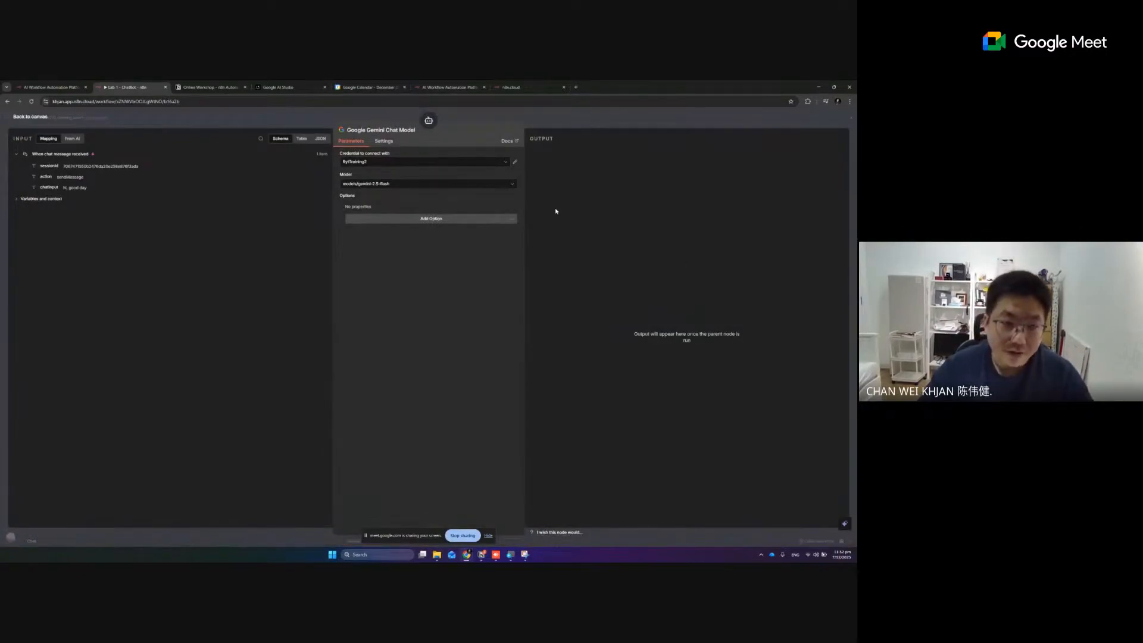
{"action": "left_click", "coordinate": [388, 167]}
{"action": "left_click", "coordinate": [388, 167]}
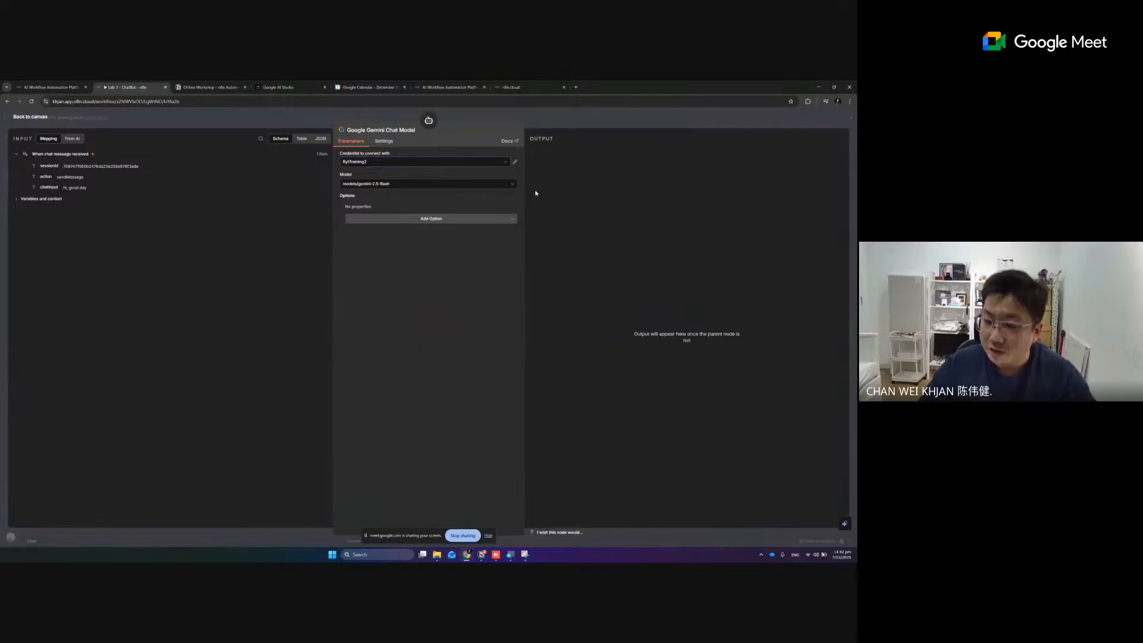
Start a new Google Gemini credential for the chat model and switch to the API Keys page in Google AI Studio
{"action": "left_click", "coordinate": [457, 164]}
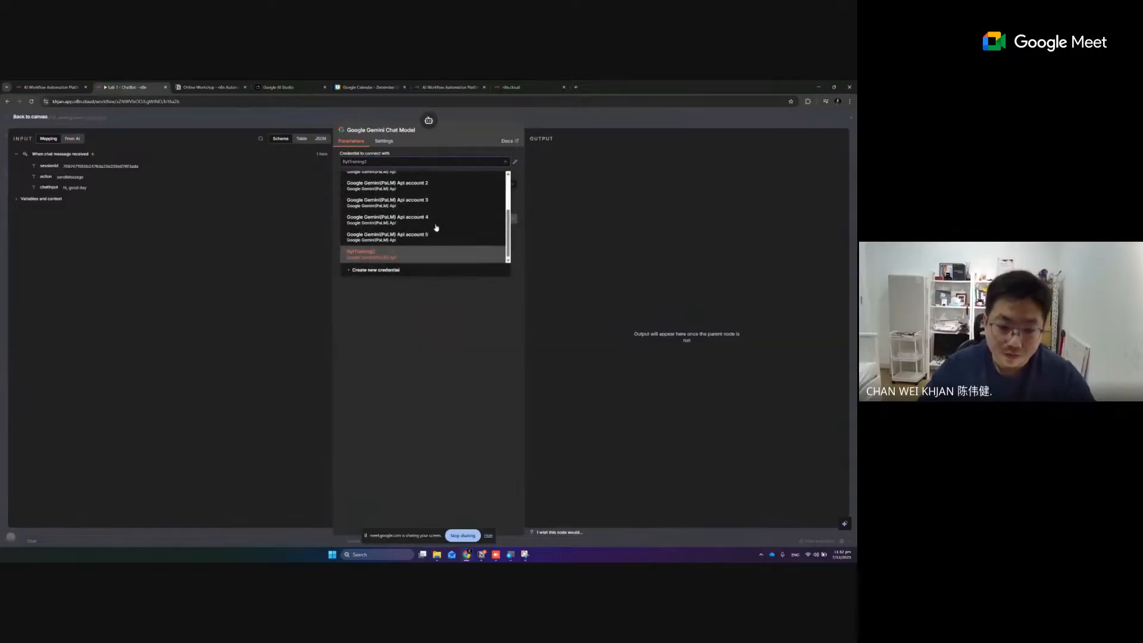
{"action": "left_click", "coordinate": [382, 271]}
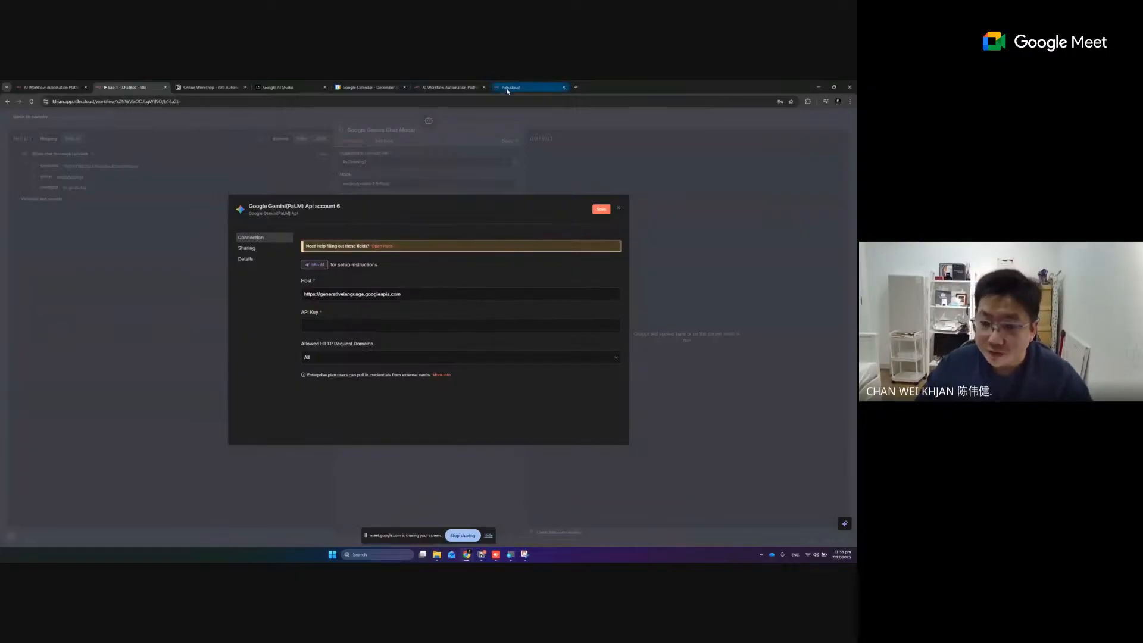
{"action": "left_click", "coordinate": [286, 87]}
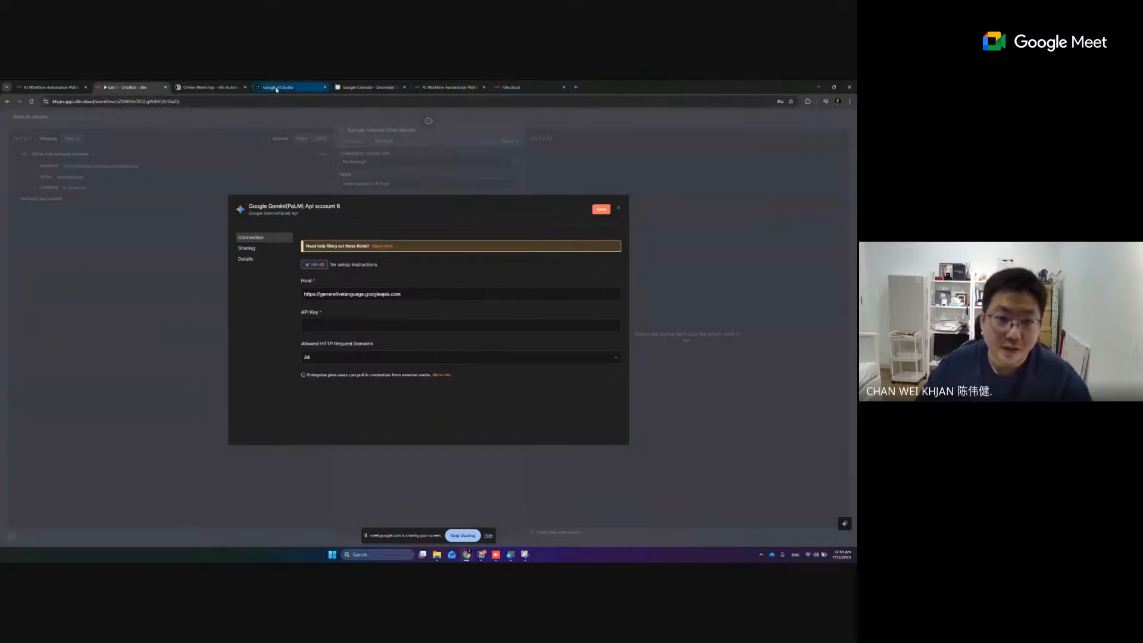
{"action": "left_click_drag", "start_coordinate": [53, 102], "coordinate": [127, 102]}
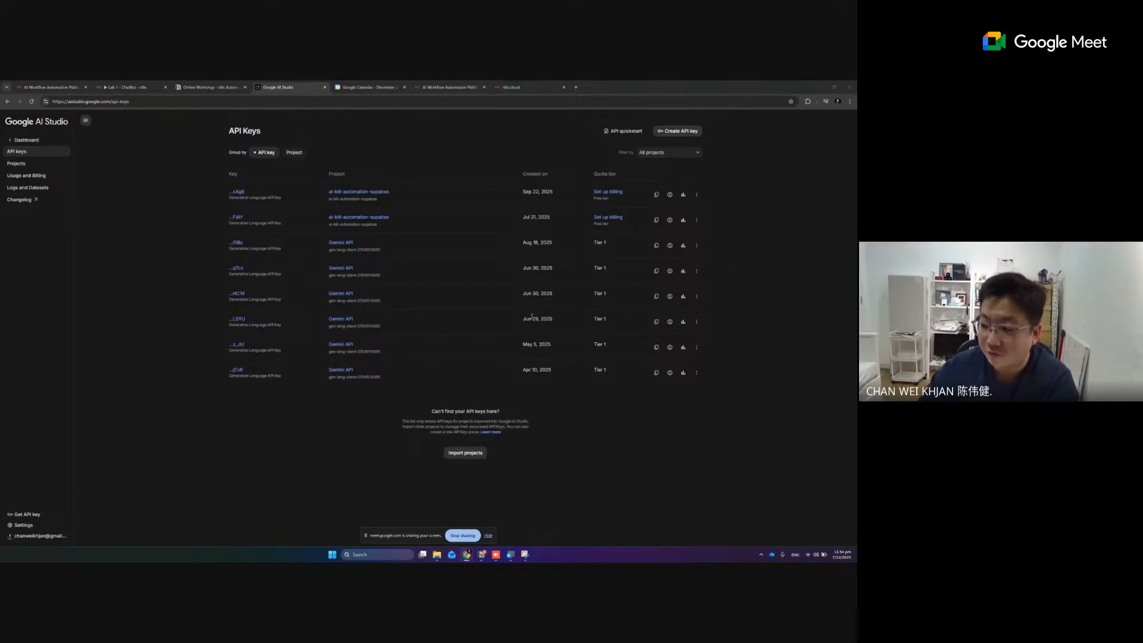
{"action": "left_click", "coordinate": [685, 132]}
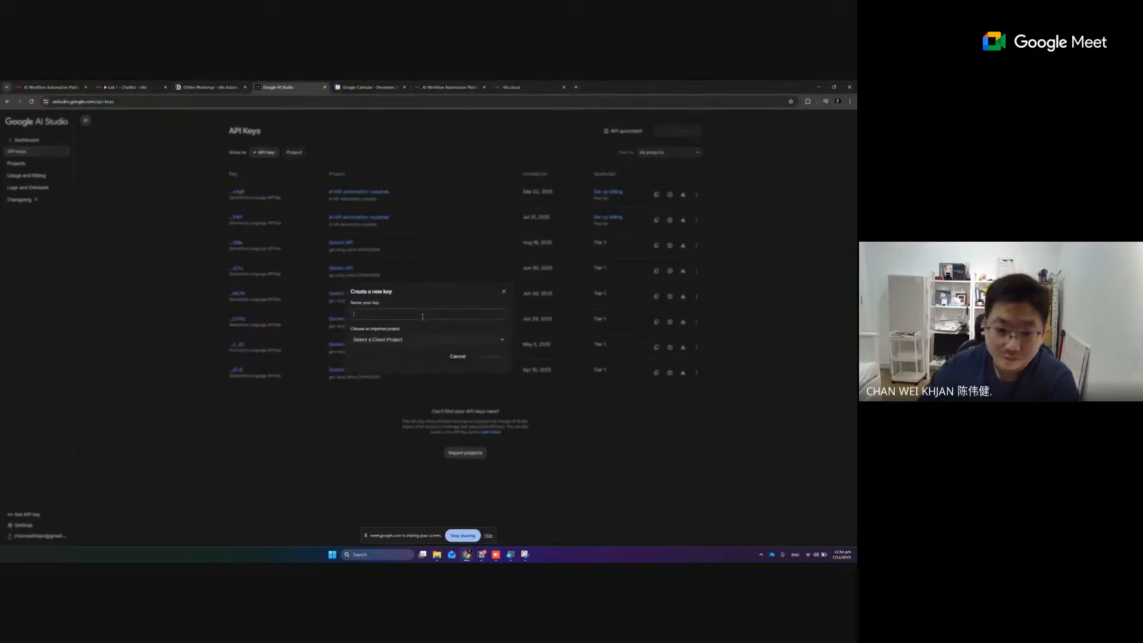
{"action": "left_click", "coordinate": [413, 342]}
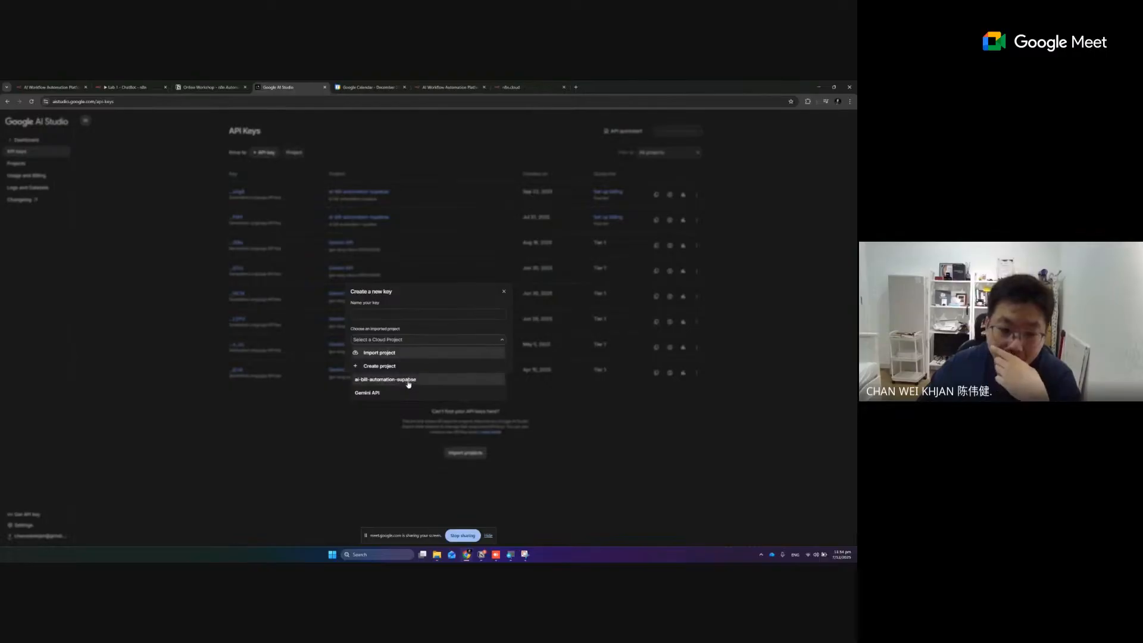
{"action": "left_click", "coordinate": [470, 286]}
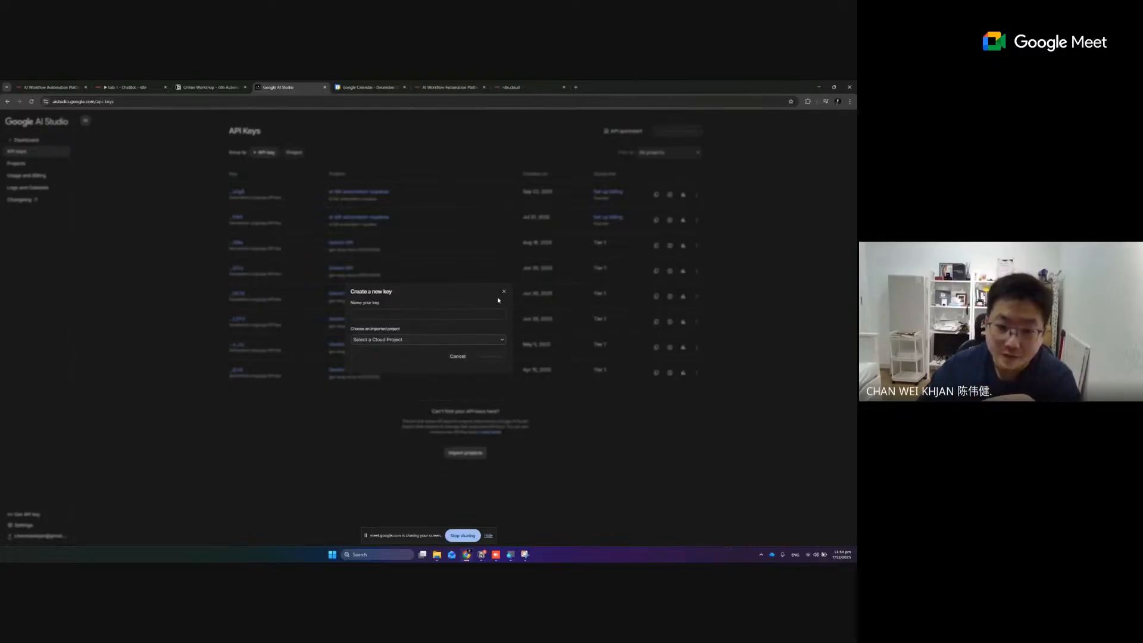
{"action": "left_click", "coordinate": [504, 292]}
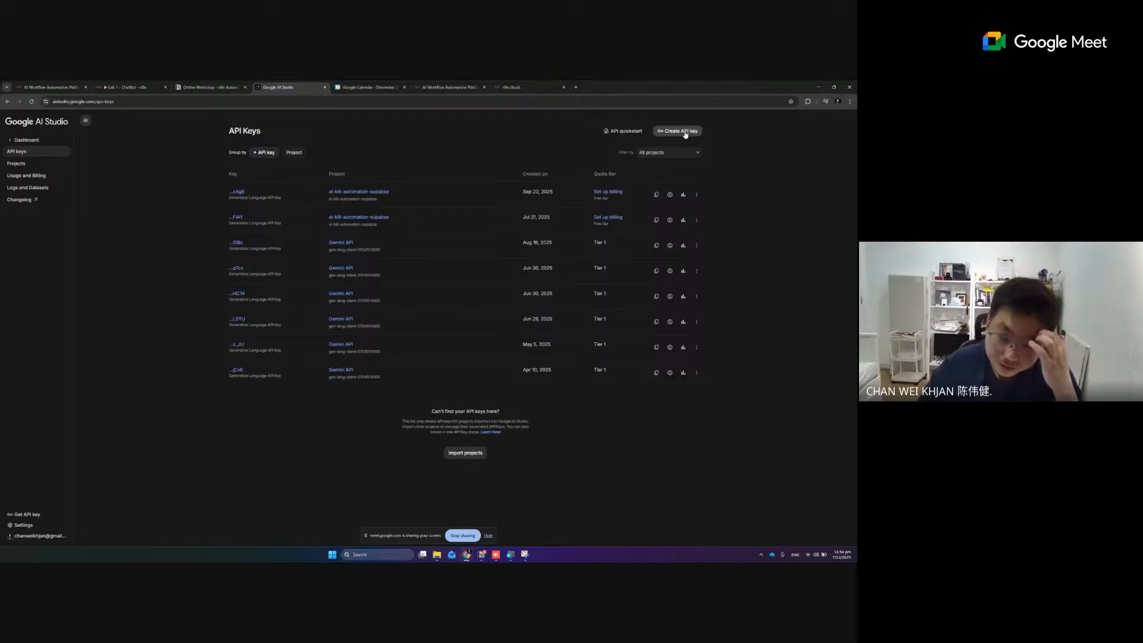
Create an API key named n8n-online-training in the Gemini API project and copy the new key
{"action": "left_click", "coordinate": [685, 134]}
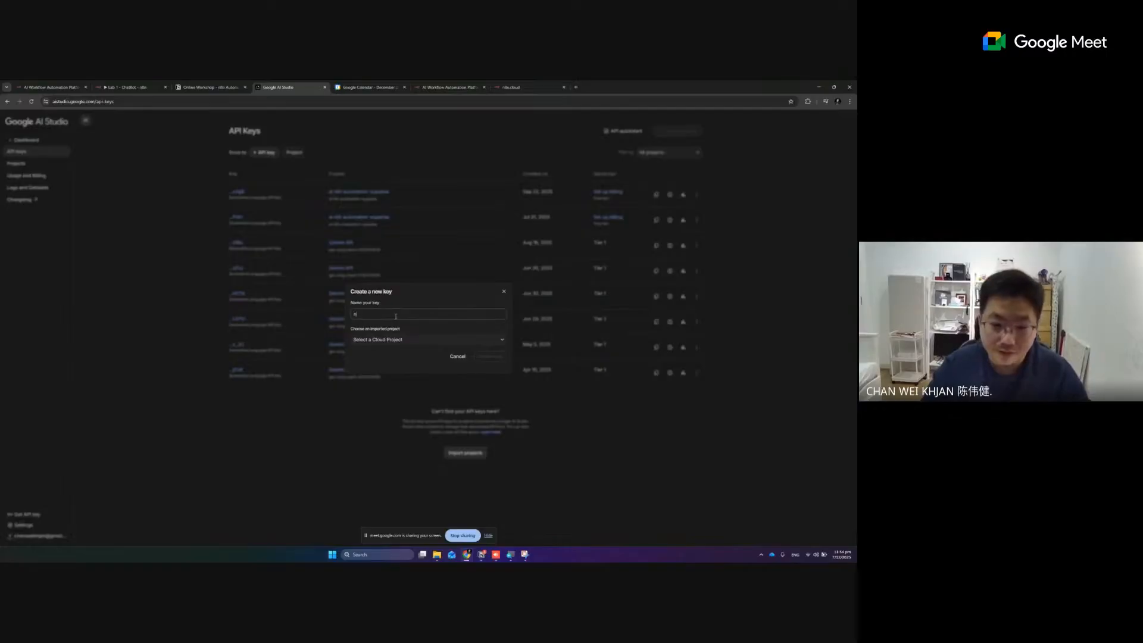
{"action": "type", "text": "n8n-online-train"}
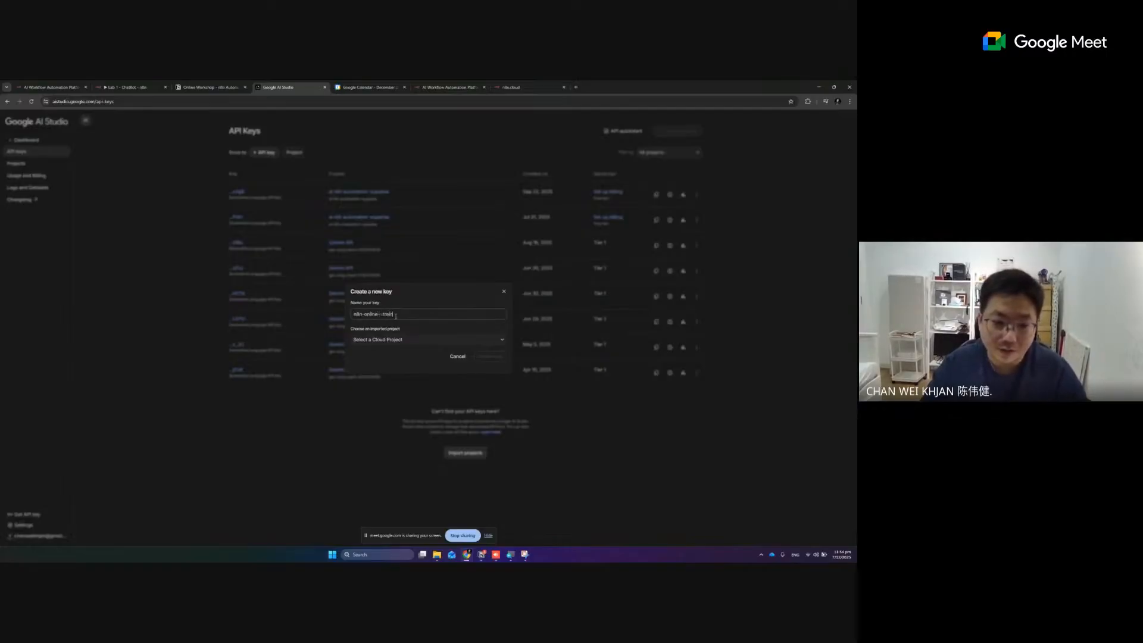
{"action": "type", "text": "train"}
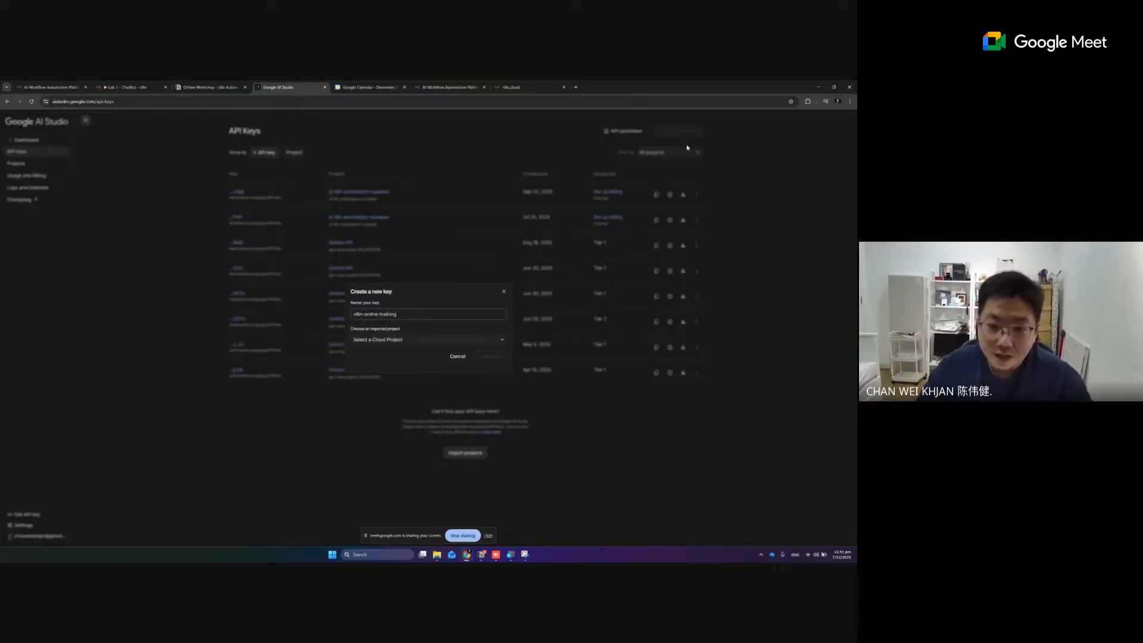
{"action": "left_click", "coordinate": [390, 340]}
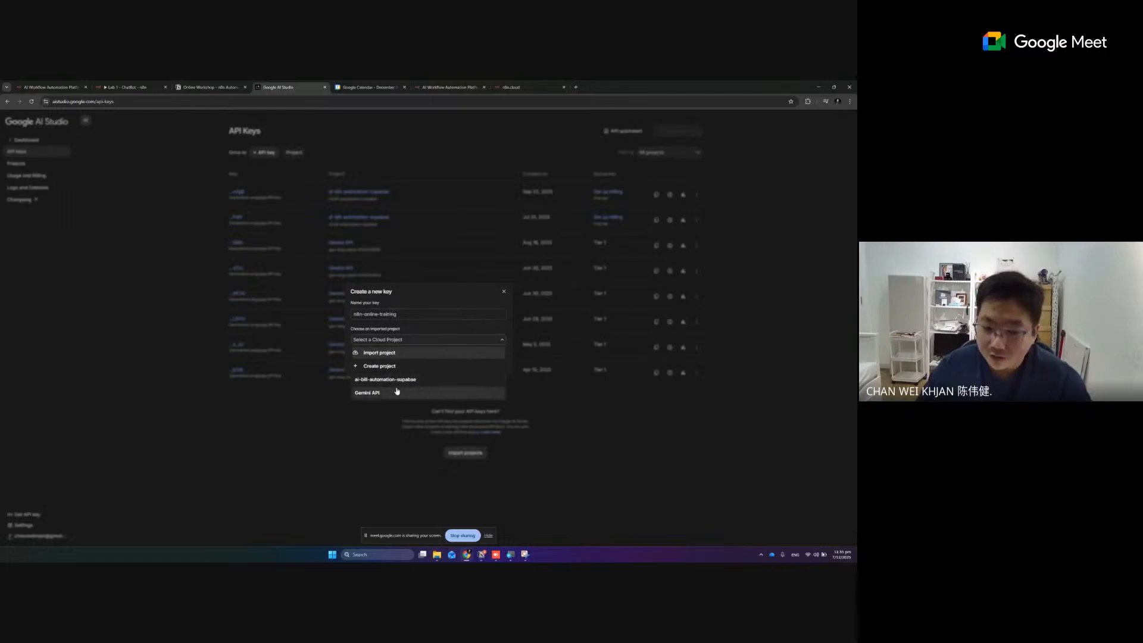
{"action": "left_click", "coordinate": [388, 368]}
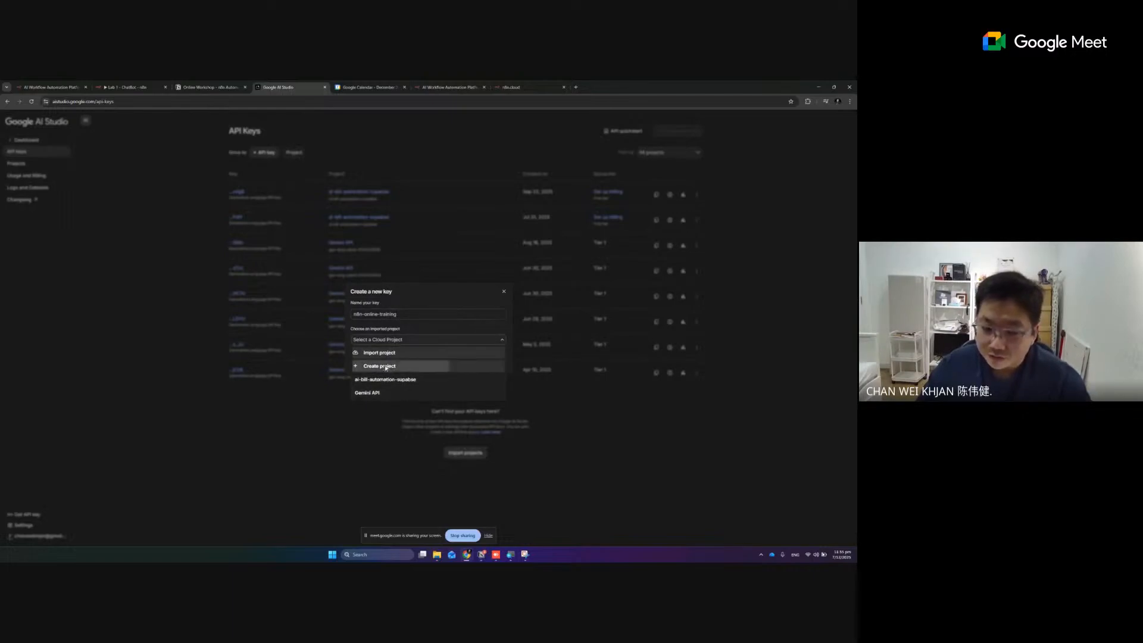
{"action": "left_click", "coordinate": [504, 305]}
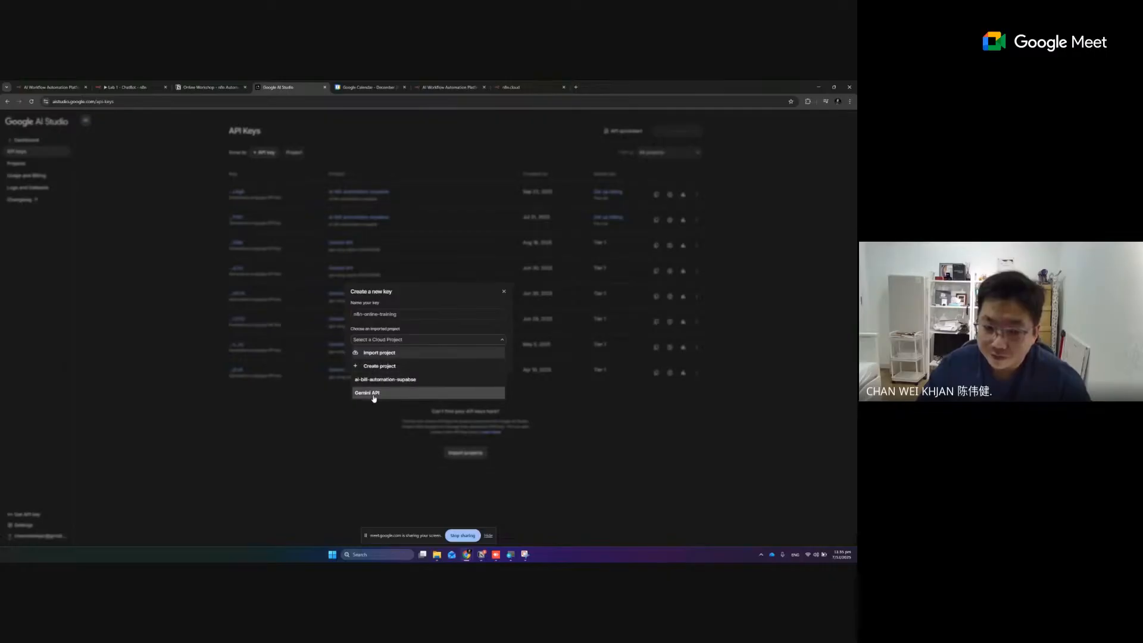
{"action": "left_click", "coordinate": [373, 395]}
{"action": "left_click", "coordinate": [489, 357]}
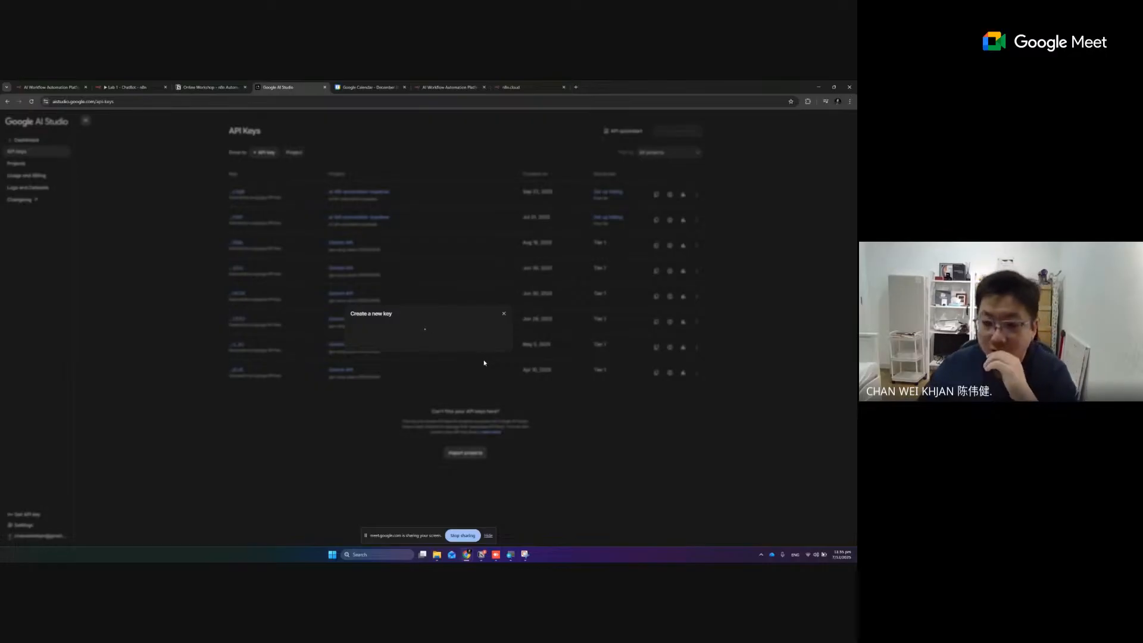
{"action": "left_click", "coordinate": [485, 356]}
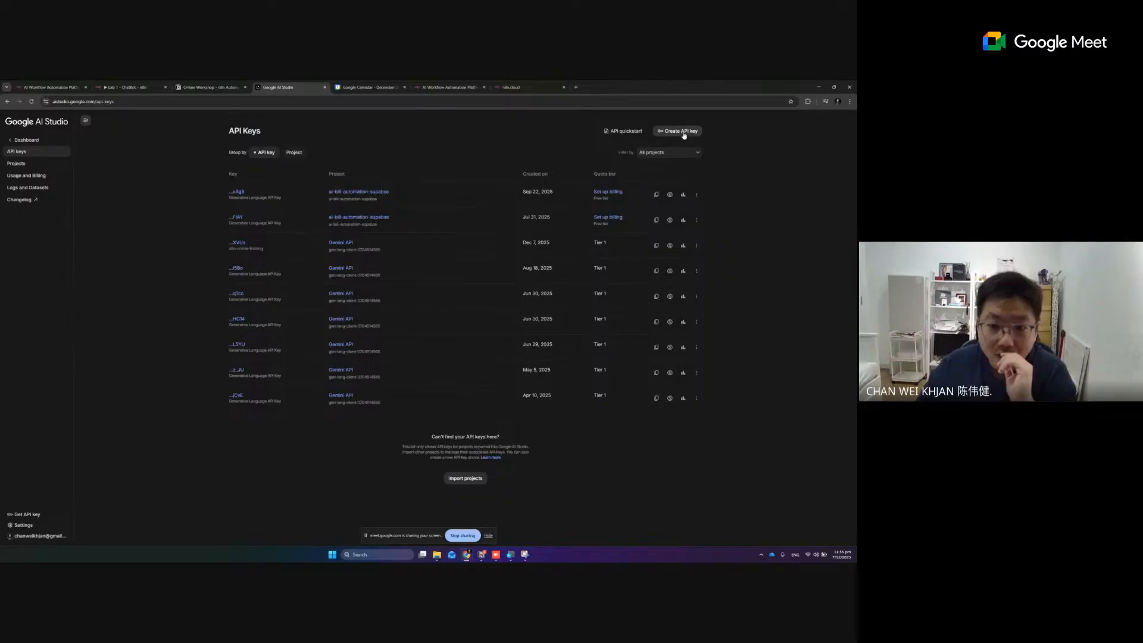
{"action": "left_click", "coordinate": [656, 246]}
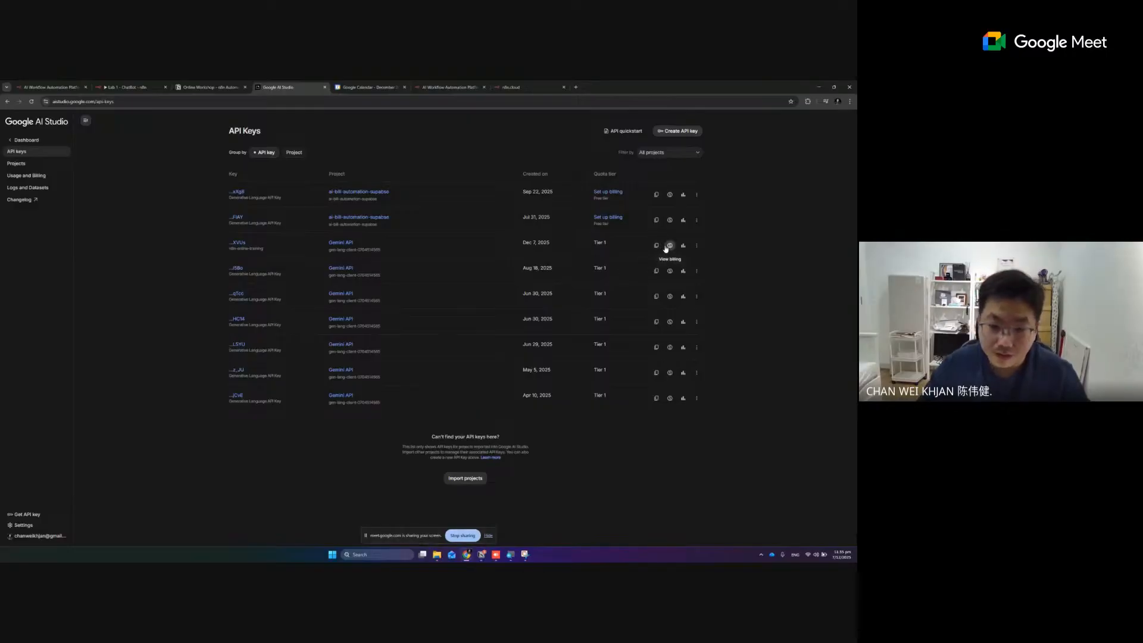
Capture the API Keys list with Snipping Tool, circle the copy icon of the n8n-online-training key, copy the annotated capture, and minimize Snipping Tool
{"action": "left_click", "coordinate": [526, 555]}
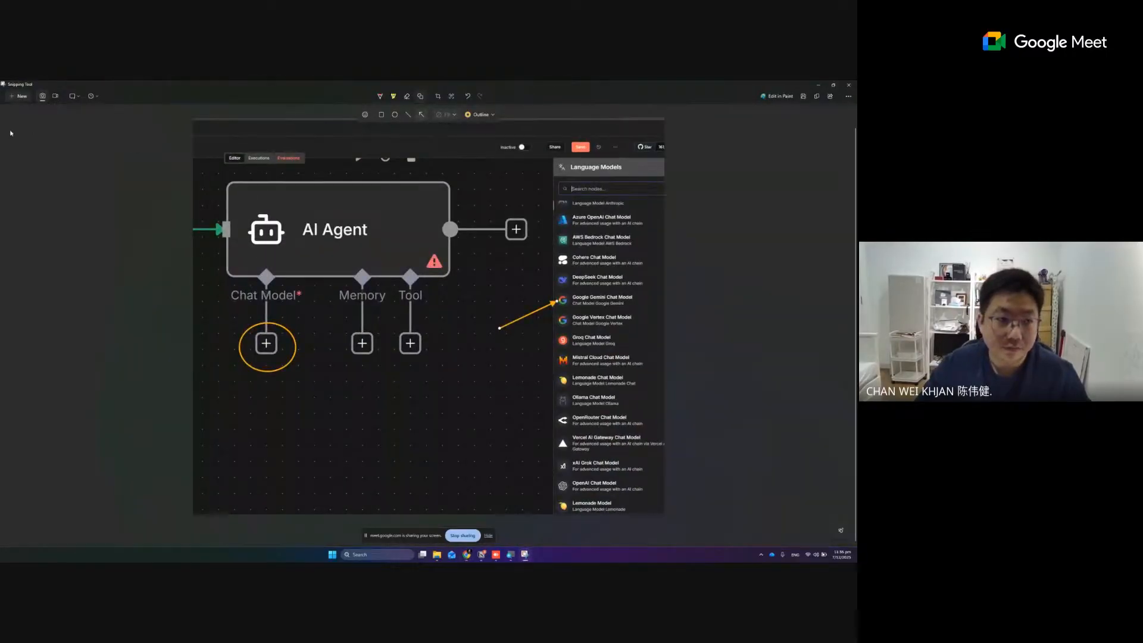
{"action": "left_click", "coordinate": [21, 98]}
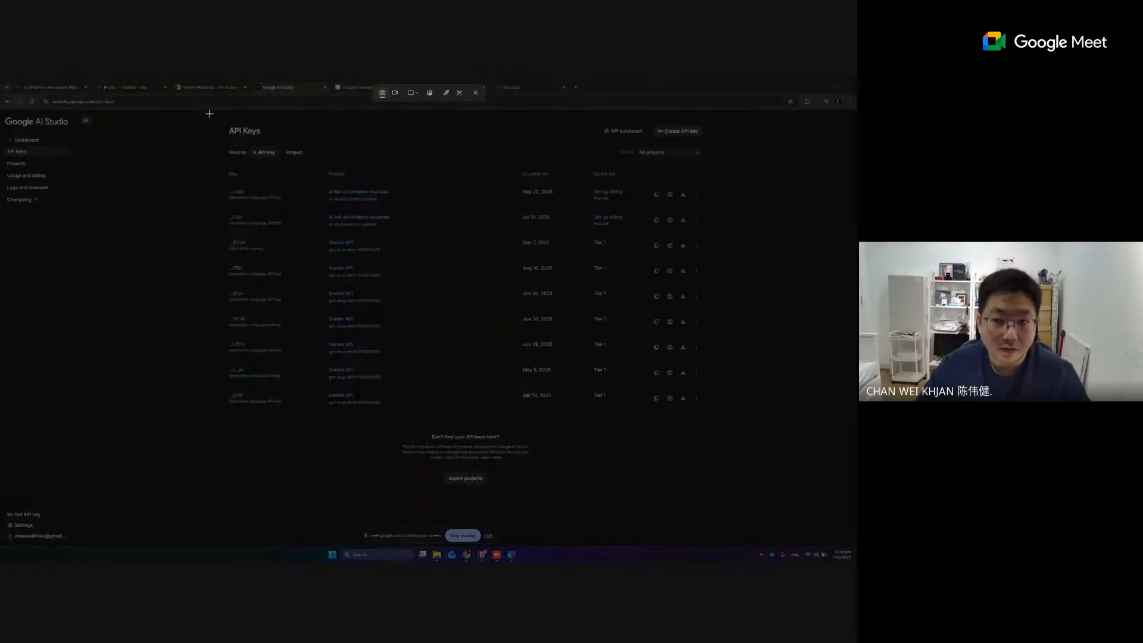
{"action": "left_click_drag", "start_coordinate": [209, 113], "coordinate": [746, 425]}
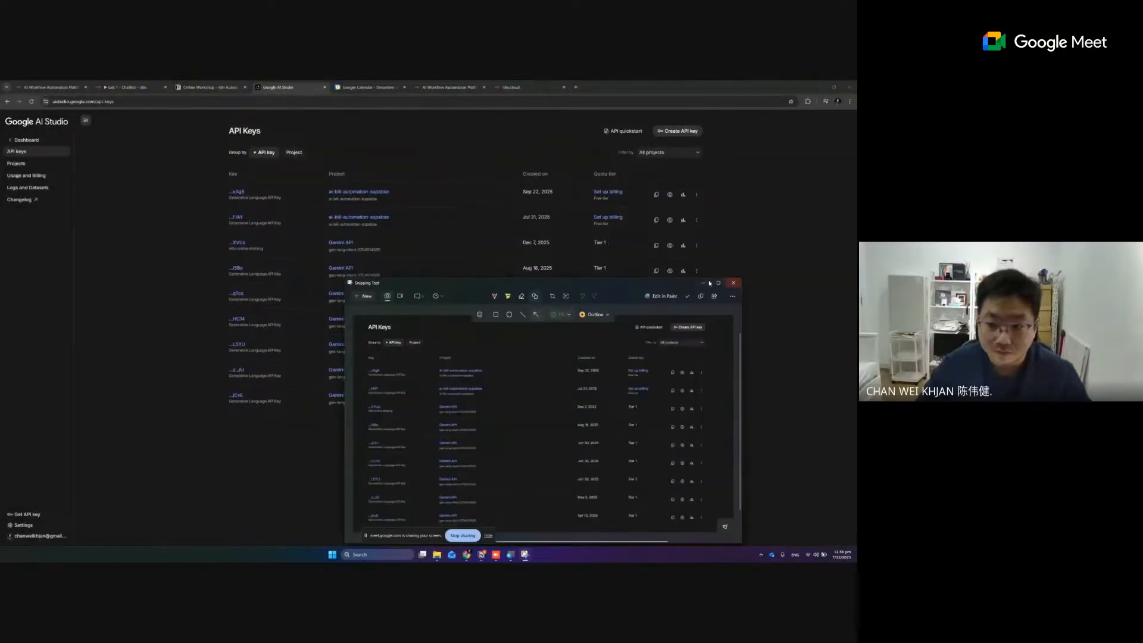
{"action": "left_click", "coordinate": [719, 284]}
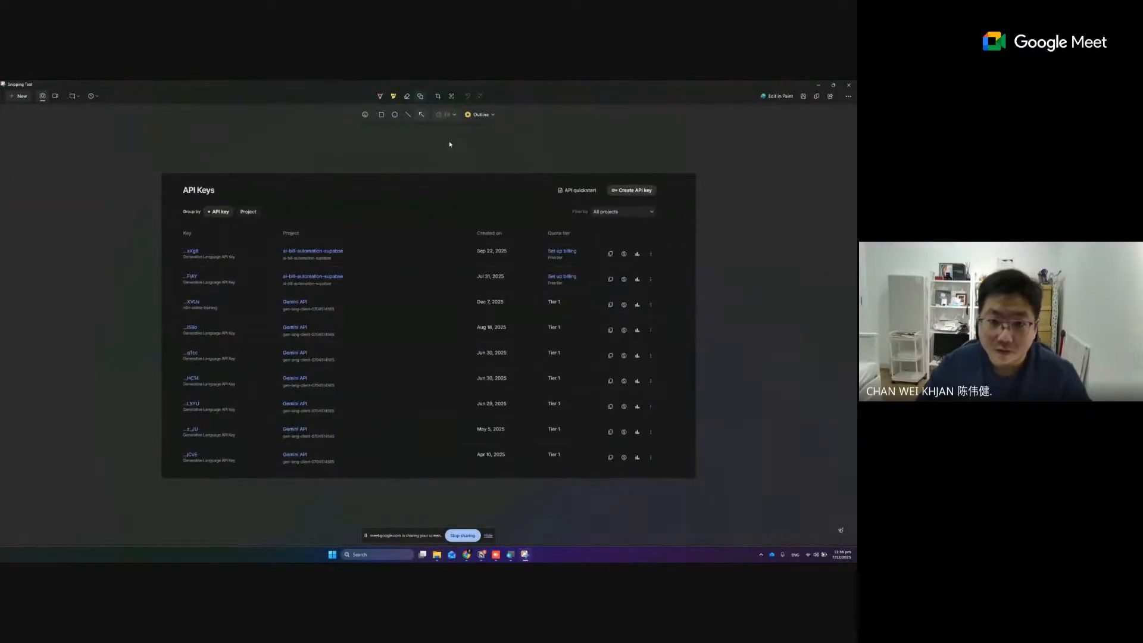
{"action": "left_click", "coordinate": [396, 115]}
{"action": "left_click_drag", "start_coordinate": [601, 296], "coordinate": [618, 314]}
{"action": "left_click", "coordinate": [817, 94]}
{"action": "left_click", "coordinate": [818, 87]}
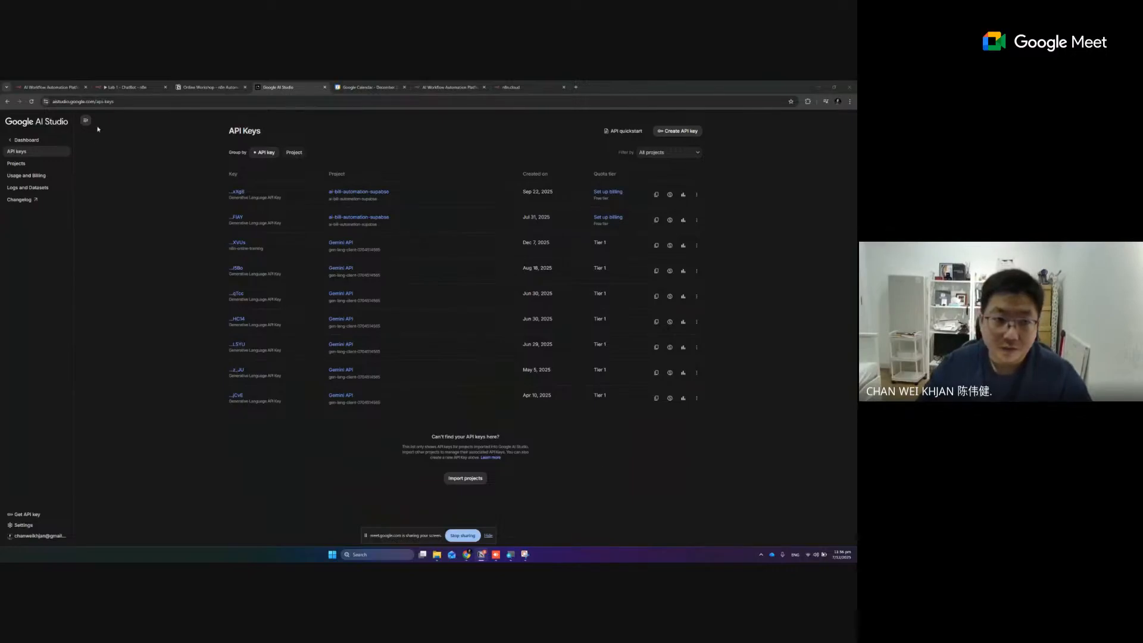
Copy the n8n-online-training key from Google AI Studio, paste it as the API key of the new Gemini credential in n8n, and save the credential
{"action": "left_click", "coordinate": [126, 89]}
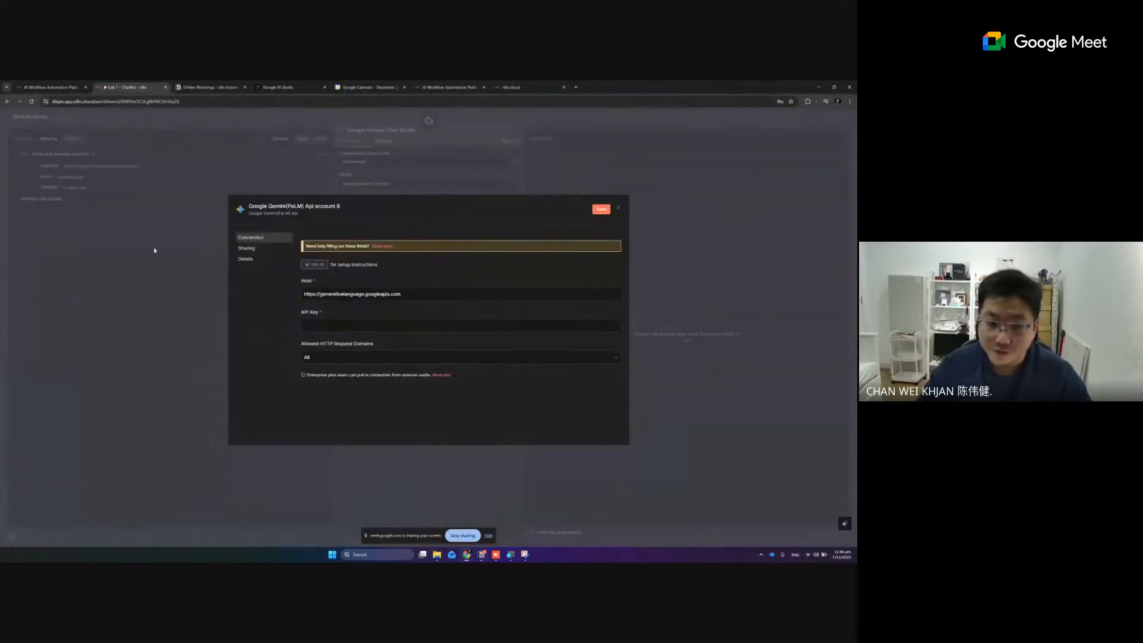
{"action": "left_click", "coordinate": [329, 326]}
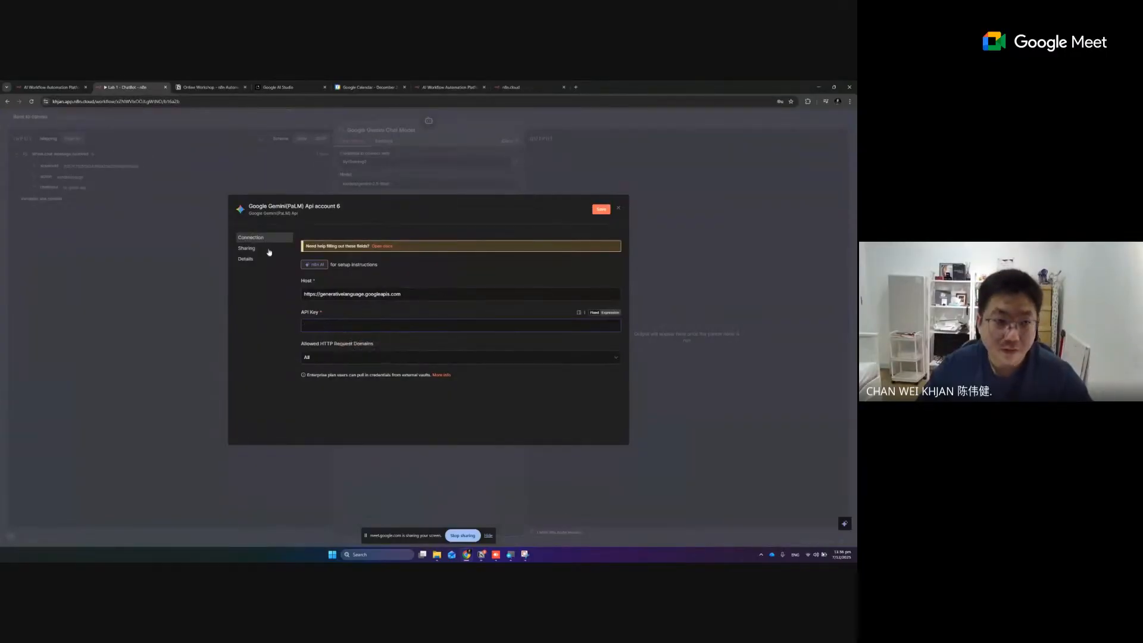
{"action": "left_click", "coordinate": [280, 88]}
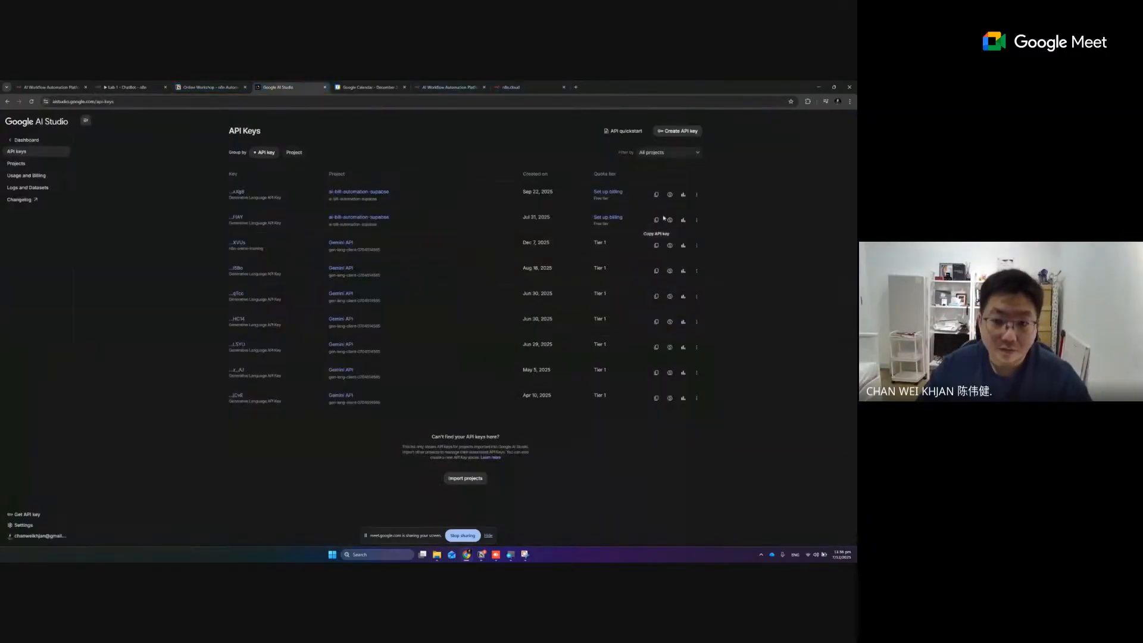
{"action": "left_click", "coordinate": [657, 247]}
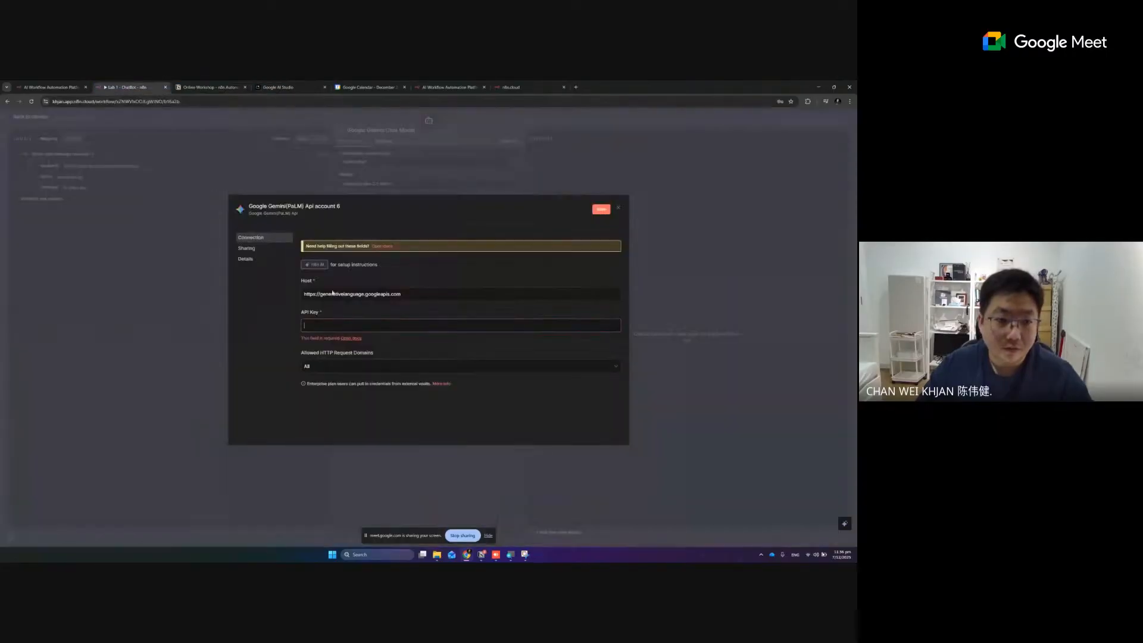
{"action": "left_click", "coordinate": [128, 87]}
{"action": "key", "text": "ctrl+v"}
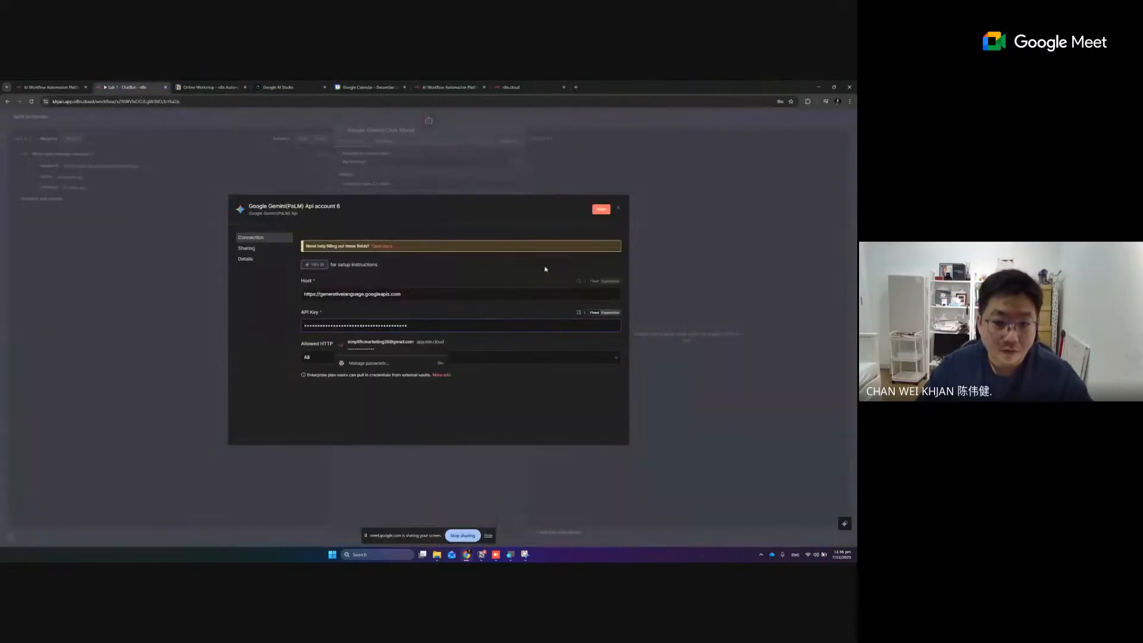
{"action": "left_click", "coordinate": [603, 210]}
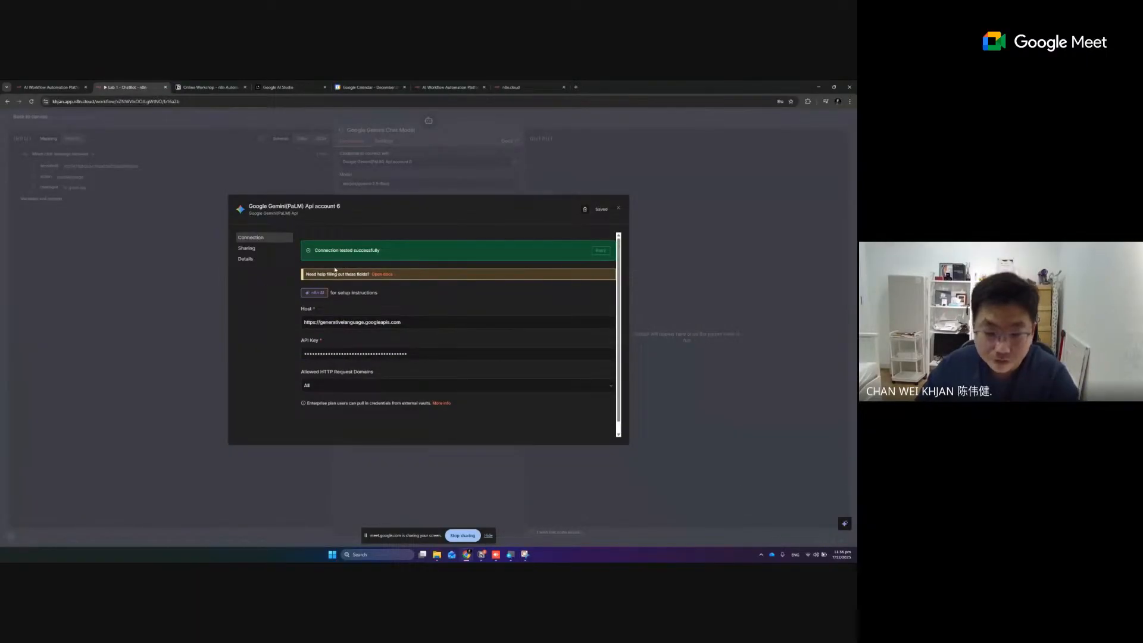
Capture a screenshot of the saved Google Gemini credential dialog in n8n
{"action": "key", "text": "shift+super+s"}
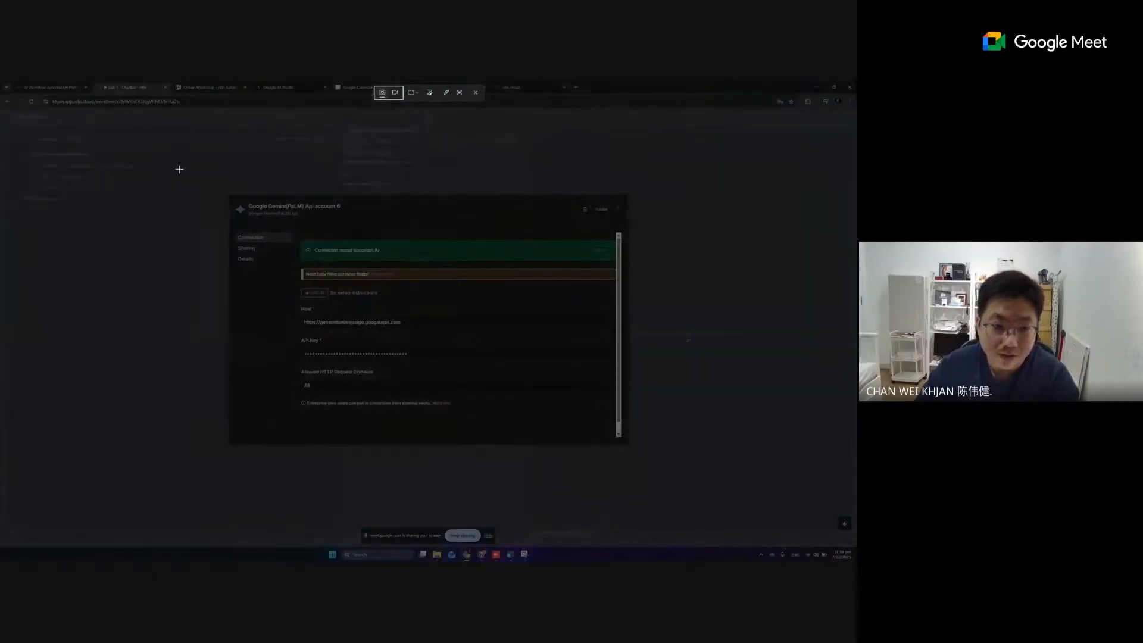
{"action": "left_click_drag", "start_coordinate": [169, 159], "coordinate": [682, 475]}
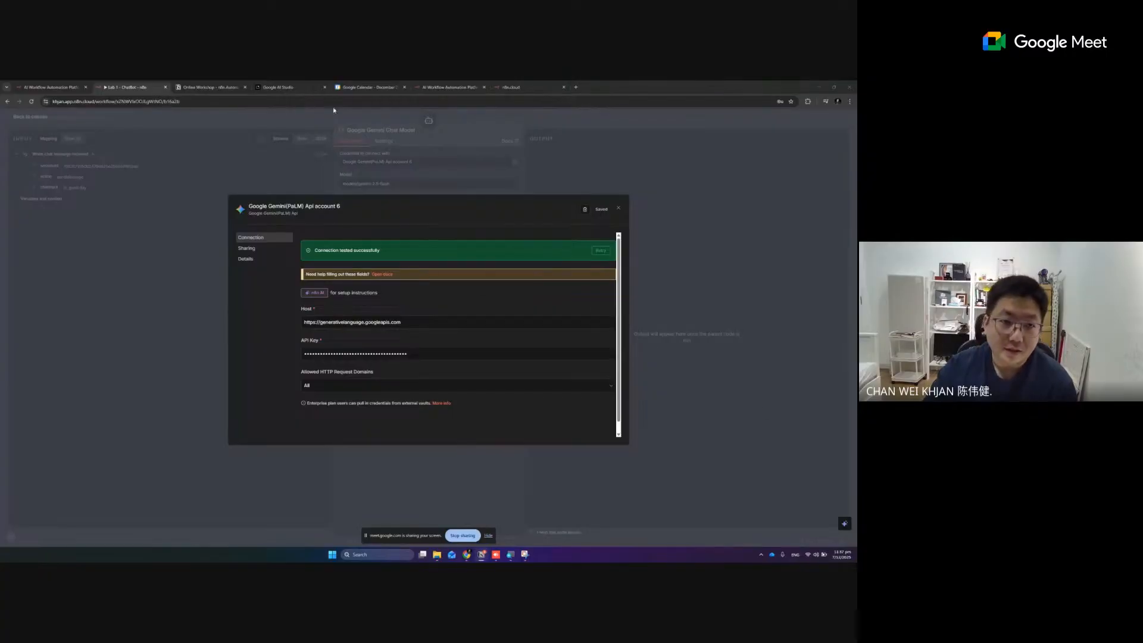
Review where the API key is copied in Google AI Studio and where it goes in the n8n credential, also checking the Notion workshop notes
{"action": "left_click", "coordinate": [269, 87]}
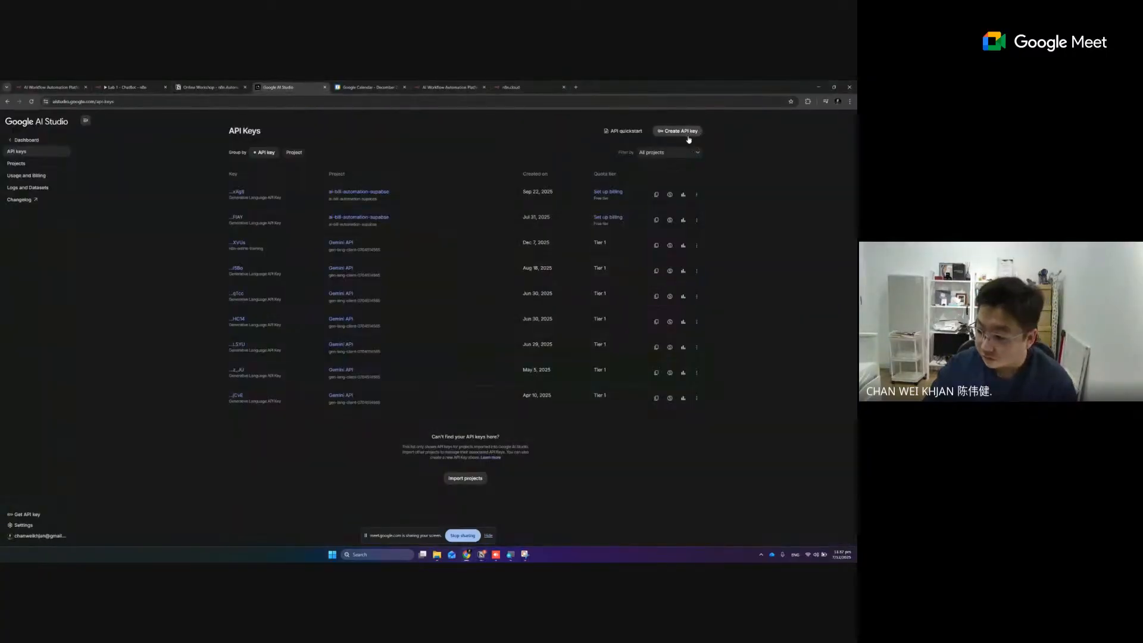
{"action": "left_click", "coordinate": [125, 87]}
{"action": "left_click", "coordinate": [339, 355]}
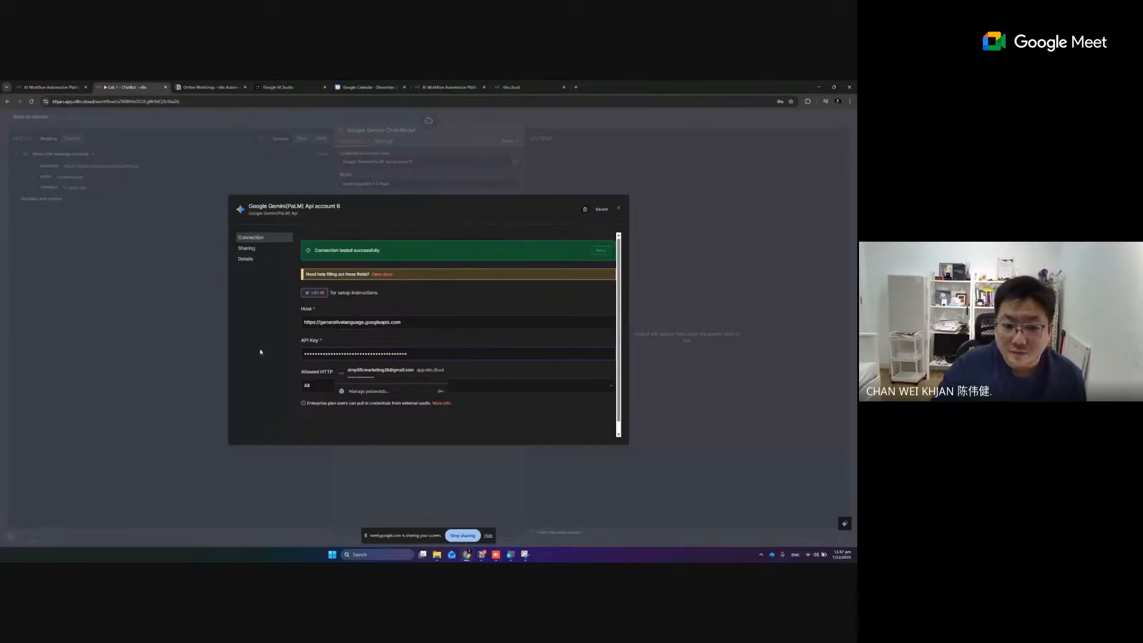
{"action": "left_click", "coordinate": [273, 364]}
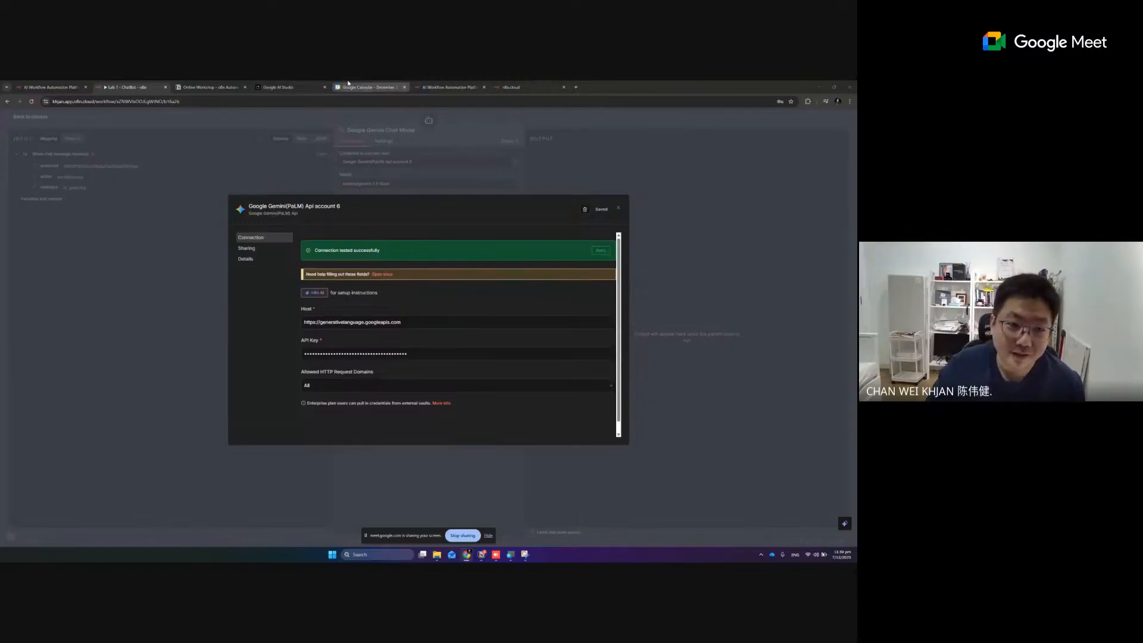
{"action": "left_click", "coordinate": [278, 87]}
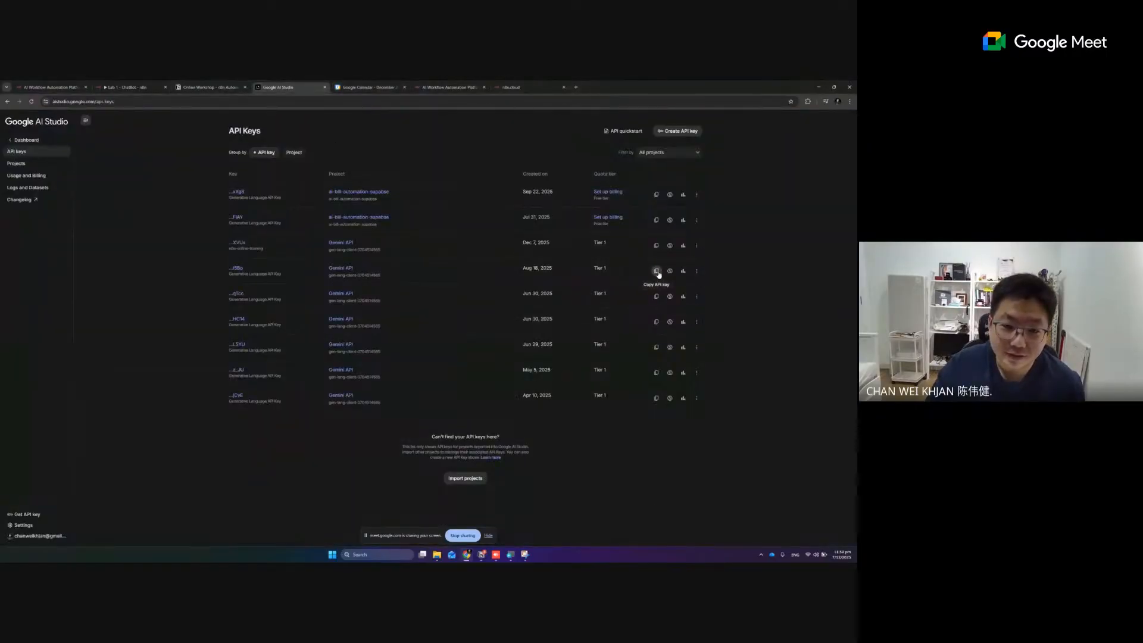
{"action": "left_click", "coordinate": [657, 271]}
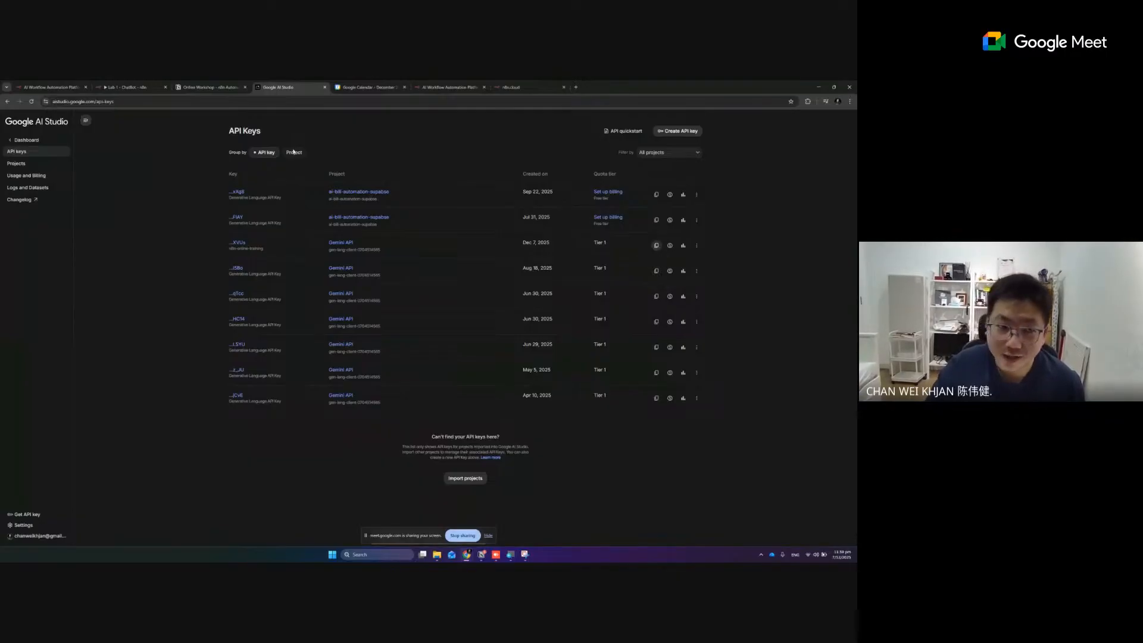
{"action": "left_click", "coordinate": [144, 89]}
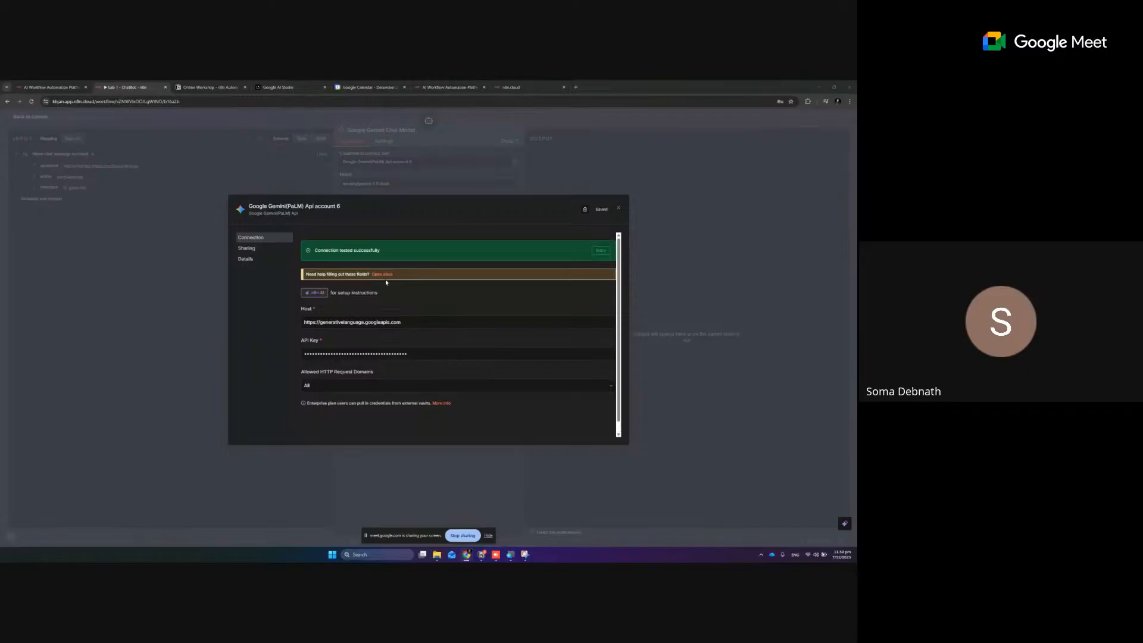
{"action": "left_click", "coordinate": [208, 87]}
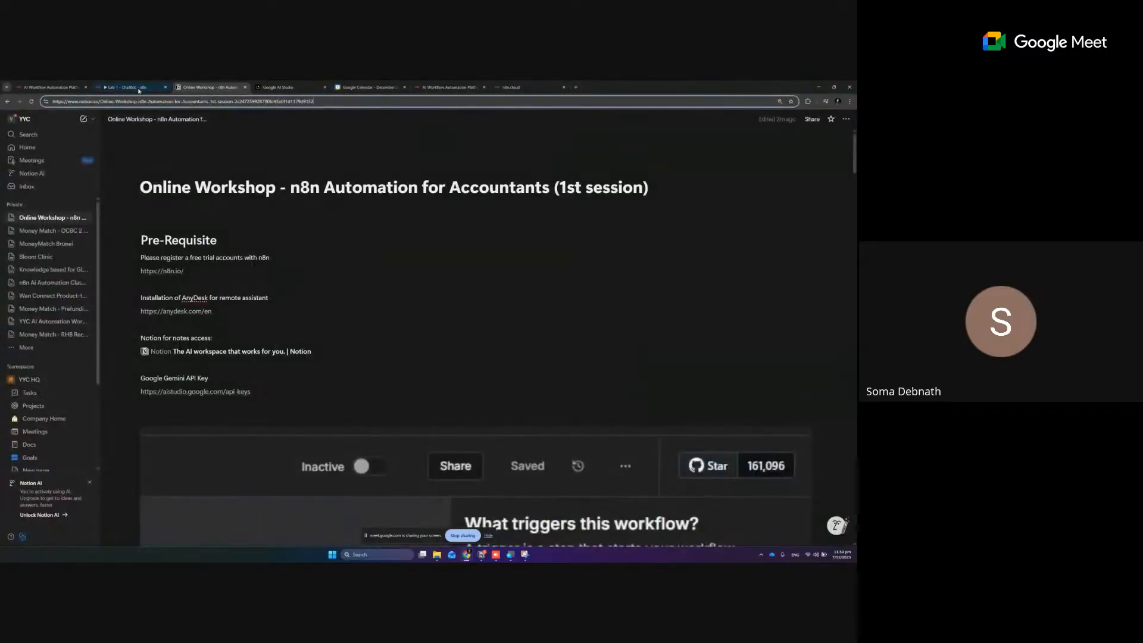
{"action": "left_click", "coordinate": [128, 87]}
{"action": "left_click", "coordinate": [295, 86]}
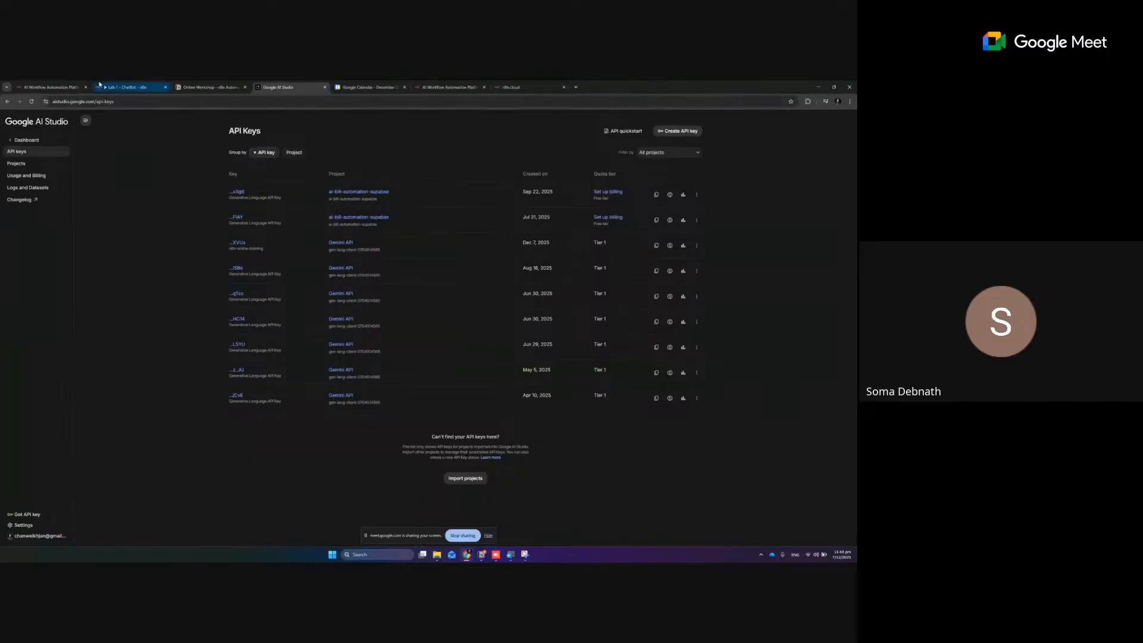
{"action": "left_click", "coordinate": [112, 88]}
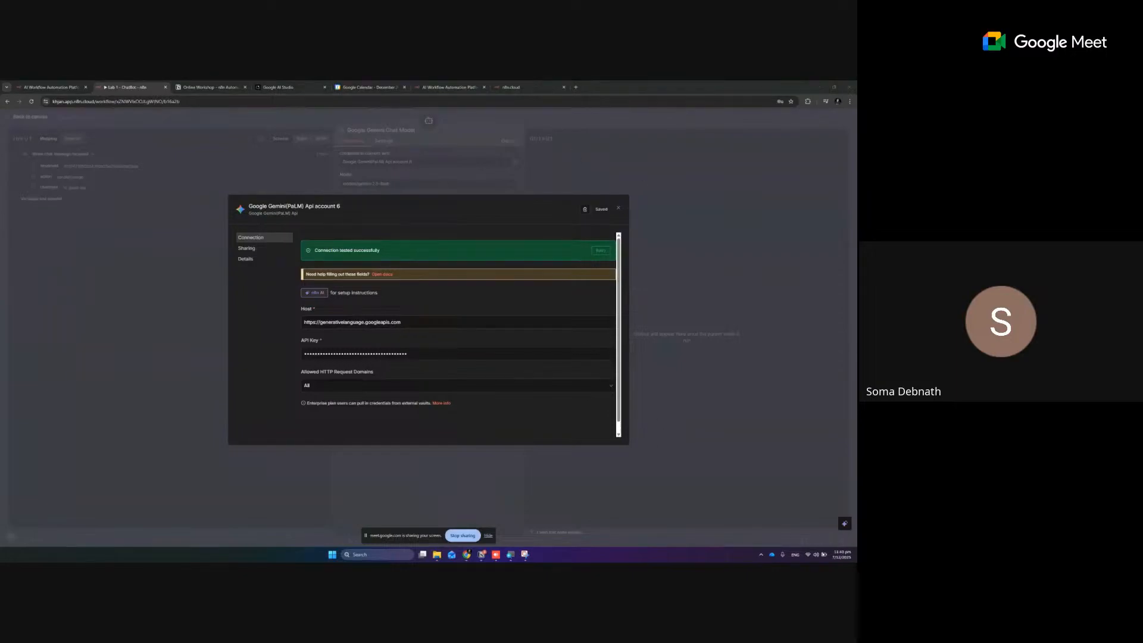
Rename the Gemini credential to n8n-online-workshop and save it
{"action": "left_click", "coordinate": [281, 207]}
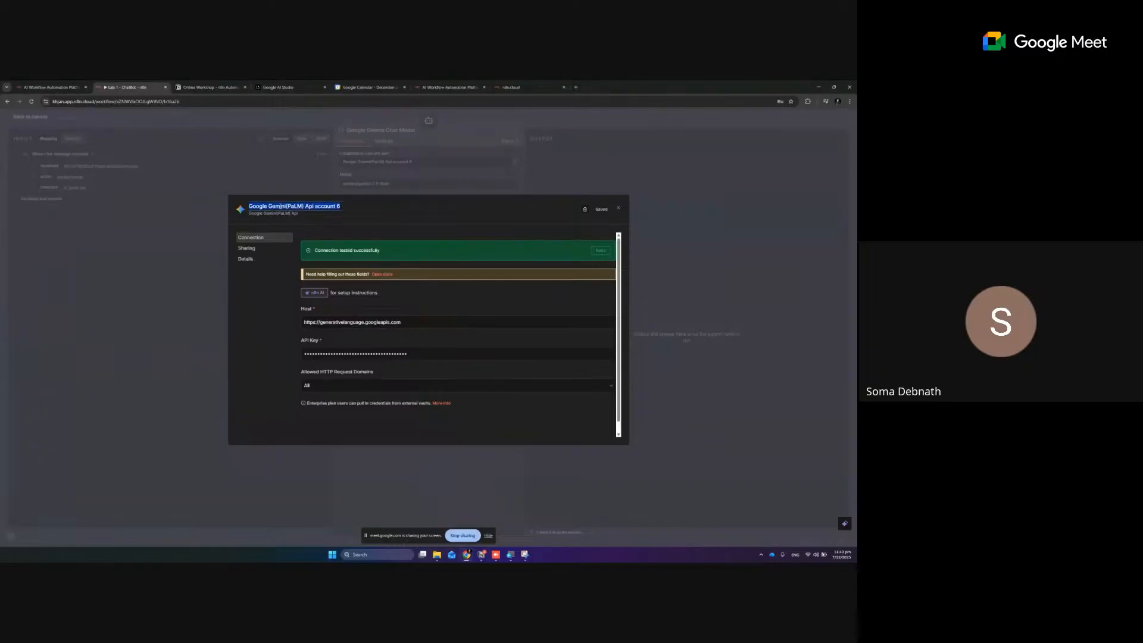
{"action": "type", "text": "n8n-online-workshop"}
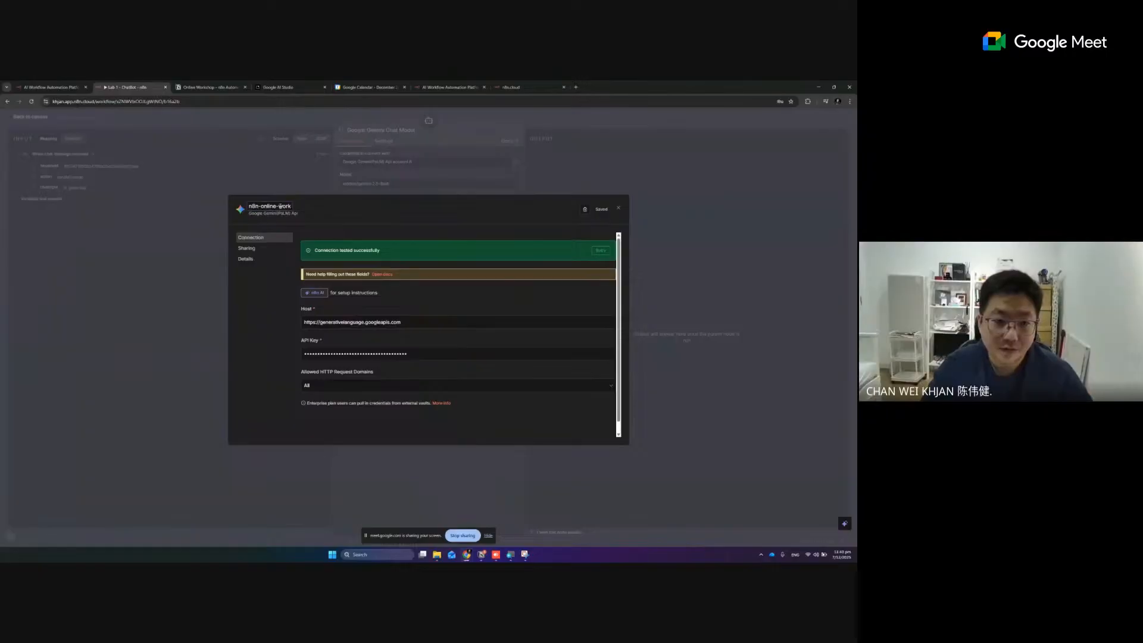
{"action": "left_click", "coordinate": [619, 208]}
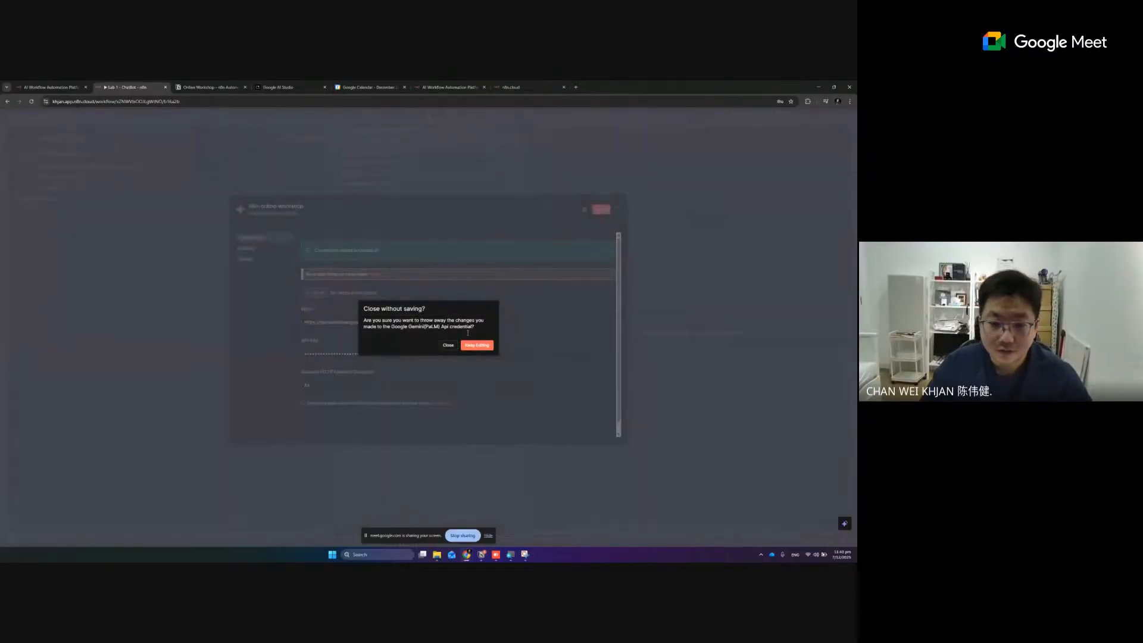
{"action": "left_click", "coordinate": [478, 348]}
{"action": "left_click", "coordinate": [602, 212]}
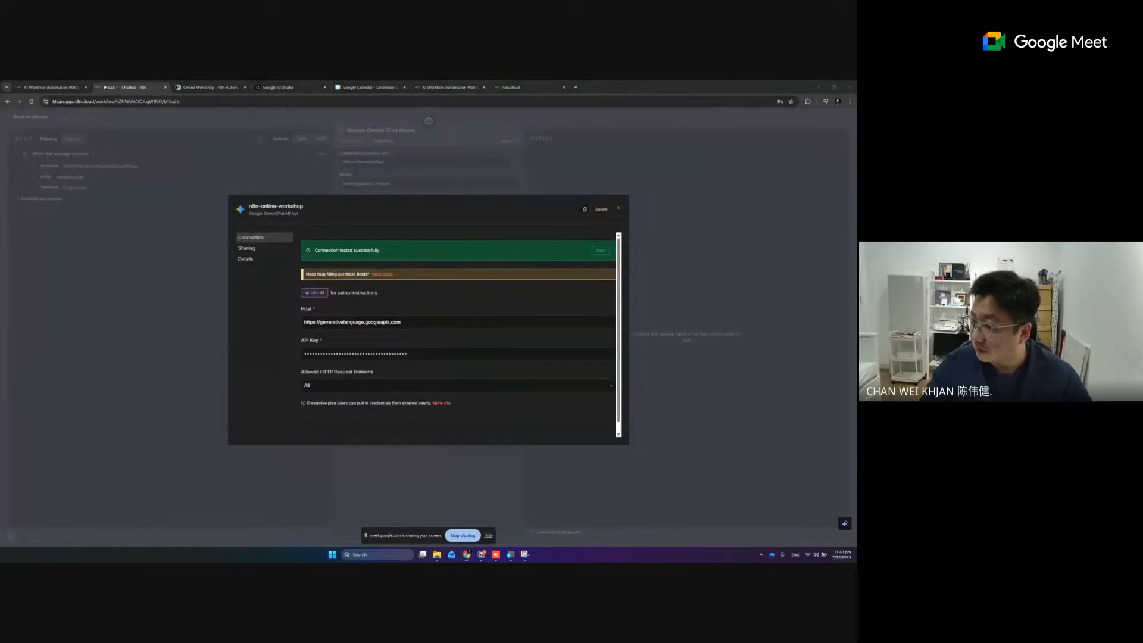
{"action": "key", "text": "super+d"}
{"action": "key", "text": "super+d"}
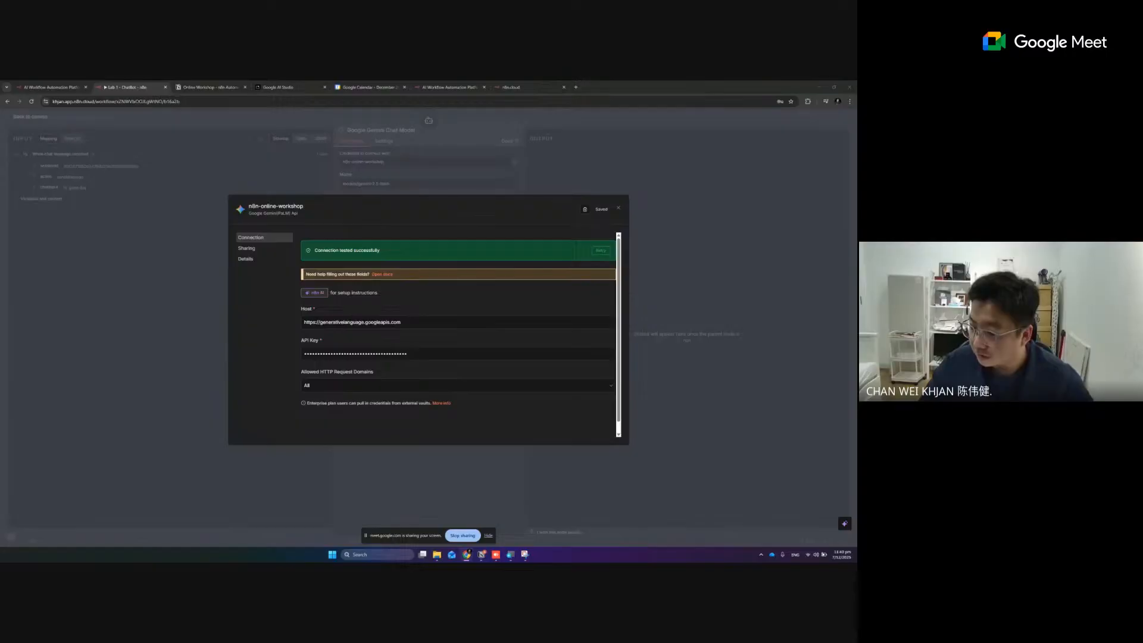
Try to replace the credential's API key with the clipboard content, save it, and retry the connection test
{"action": "left_click", "coordinate": [312, 354]}
{"action": "key", "text": "ctrl+a"}
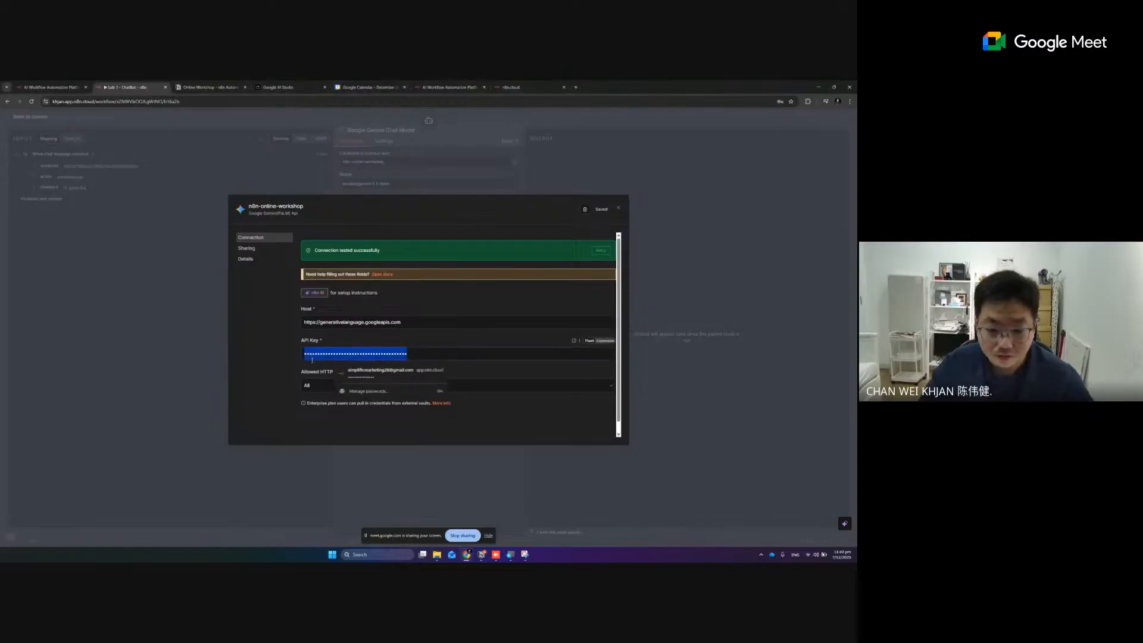
{"action": "key", "text": "ctrl+v"}
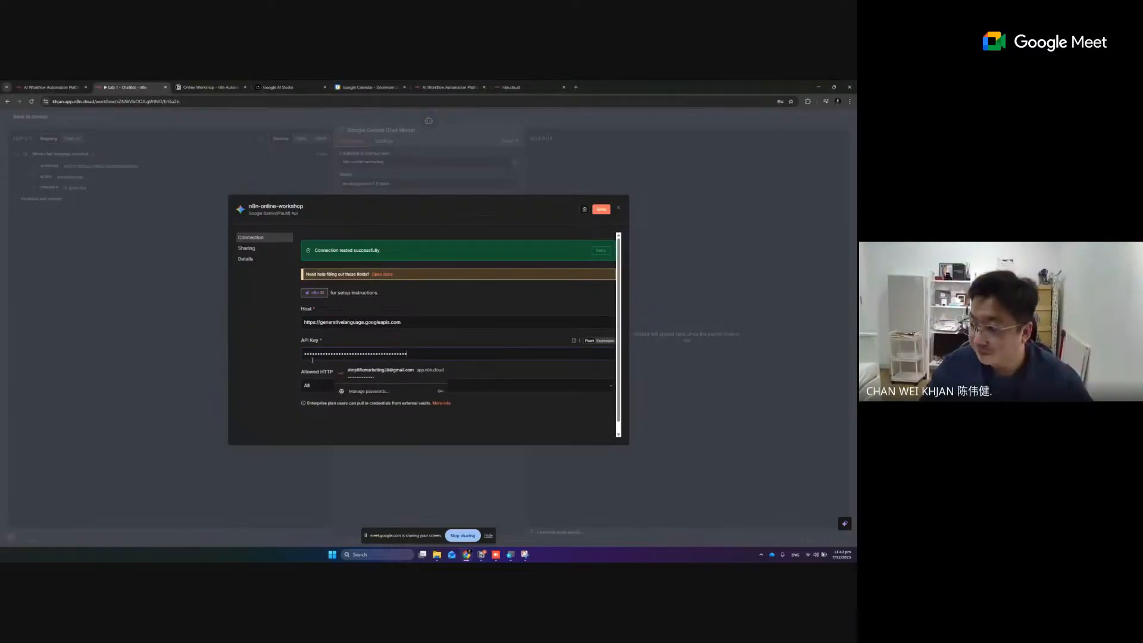
{"action": "left_click", "coordinate": [602, 209]}
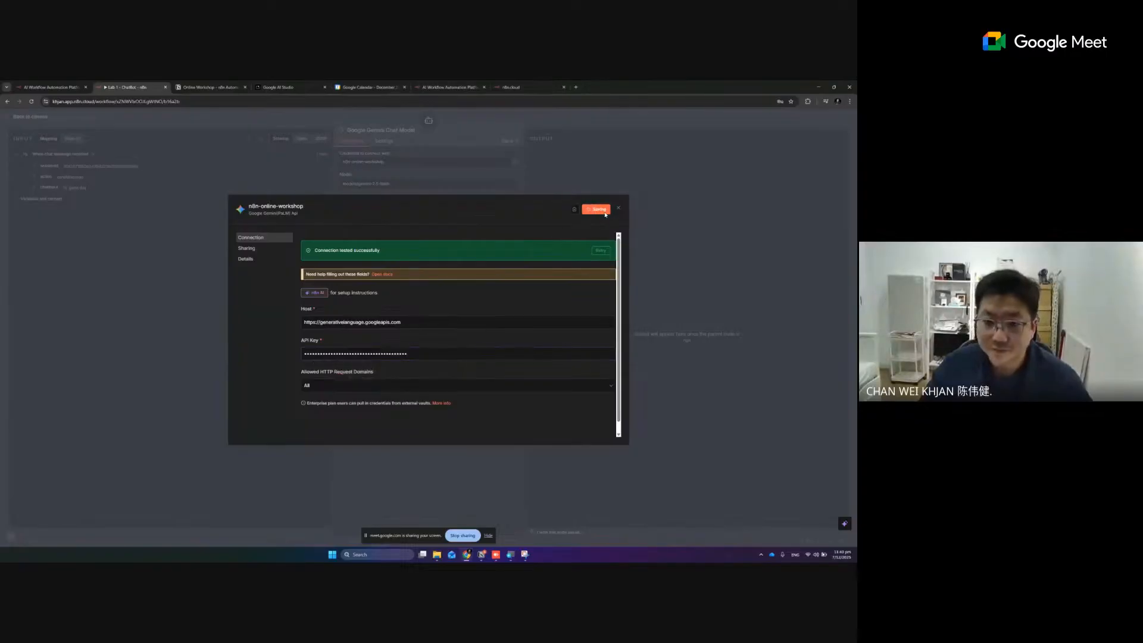
{"action": "double_click", "coordinate": [418, 355]}
{"action": "key", "text": "ctrl+v"}
{"action": "left_click", "coordinate": [601, 250]}
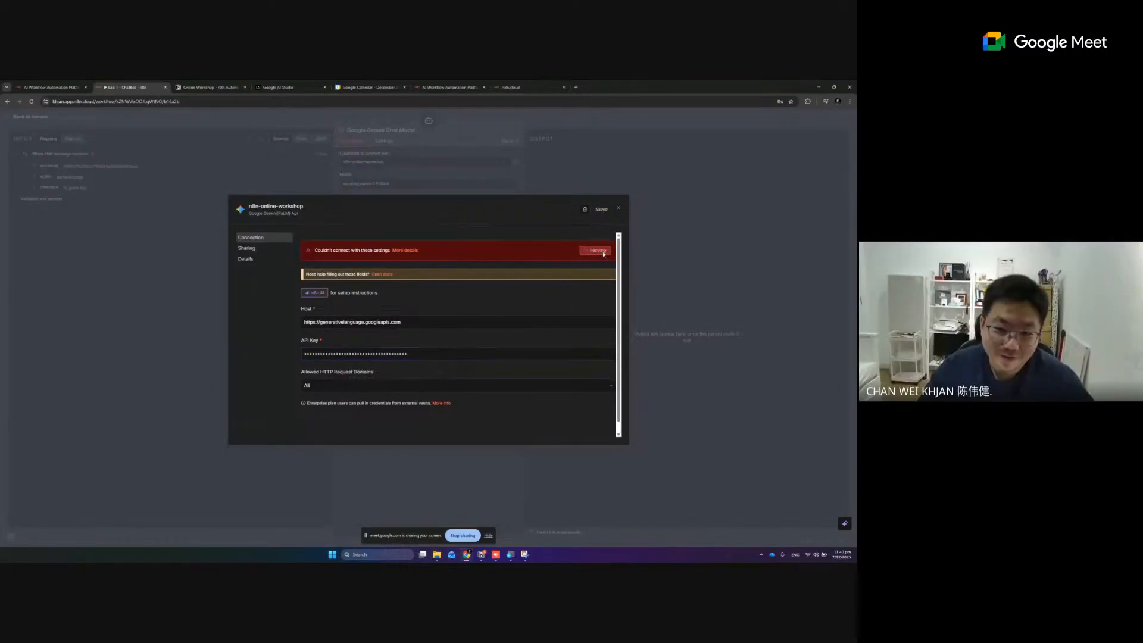
Copy the n8n-online-training key again from Google AI Studio, paste it over the credential's API key in n8n, and retry the connection test
{"action": "left_click", "coordinate": [284, 87]}
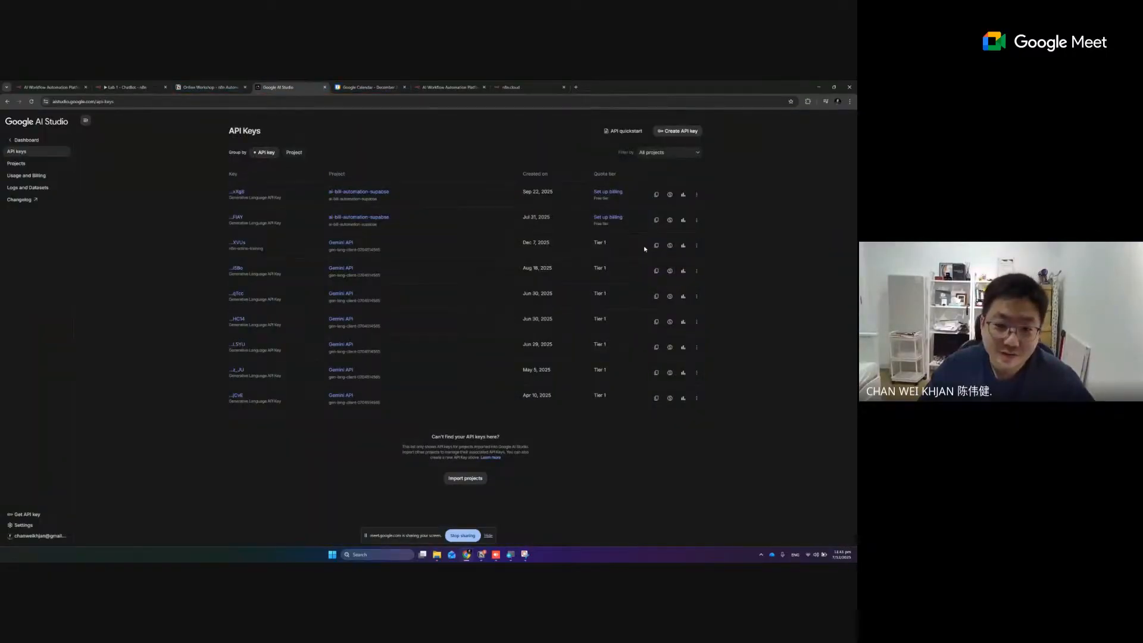
{"action": "left_click", "coordinate": [125, 87]}
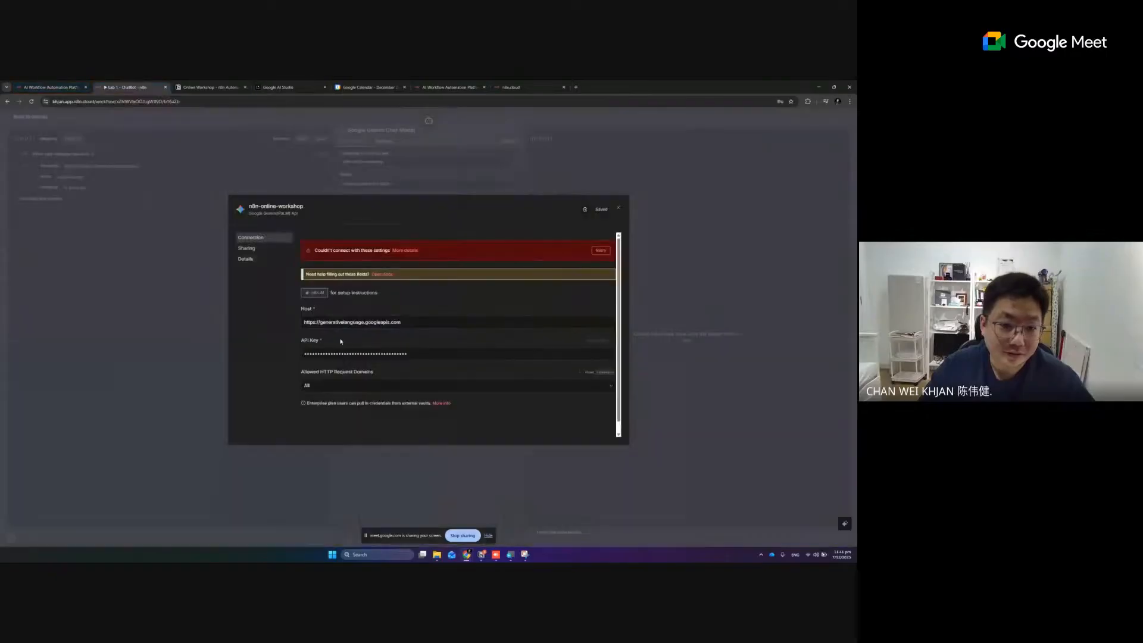
{"action": "double_click", "coordinate": [343, 354]}
{"action": "key", "text": "ctrl+v"}
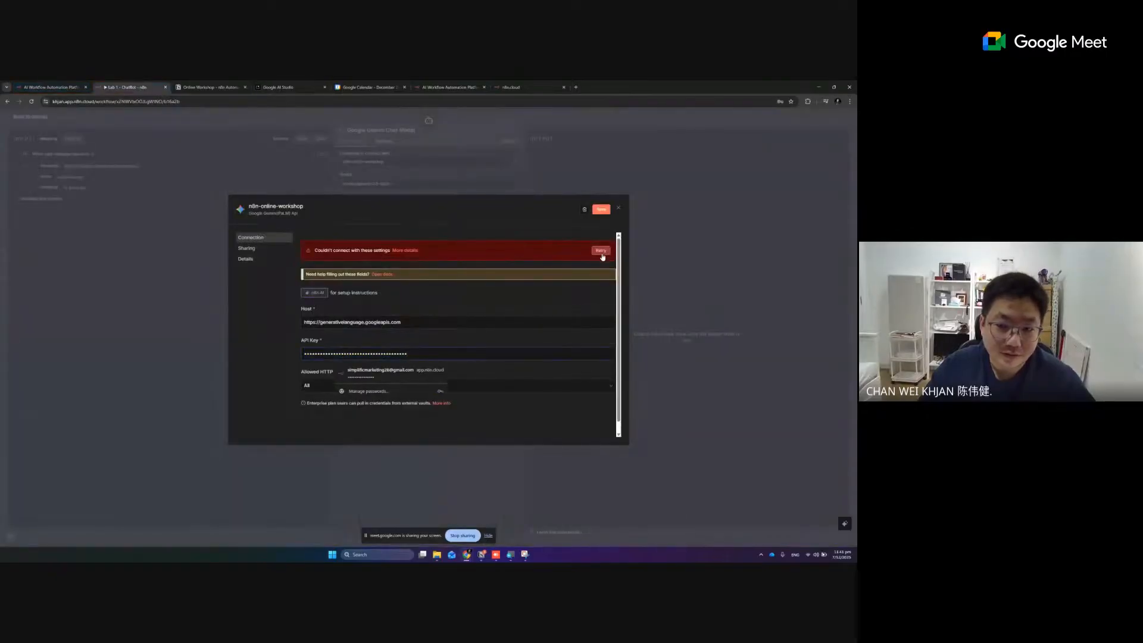
{"action": "left_click", "coordinate": [602, 253]}
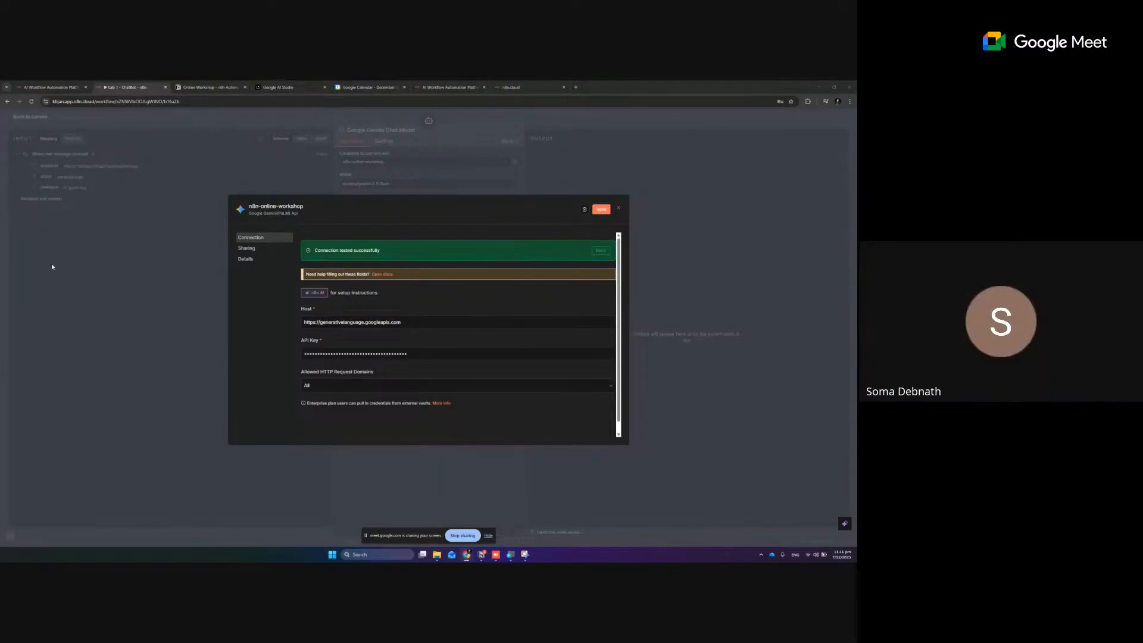
Keep editing the n8n-online-workshop credential, save it with its new API key, and close it
{"action": "left_click", "coordinate": [618, 208]}
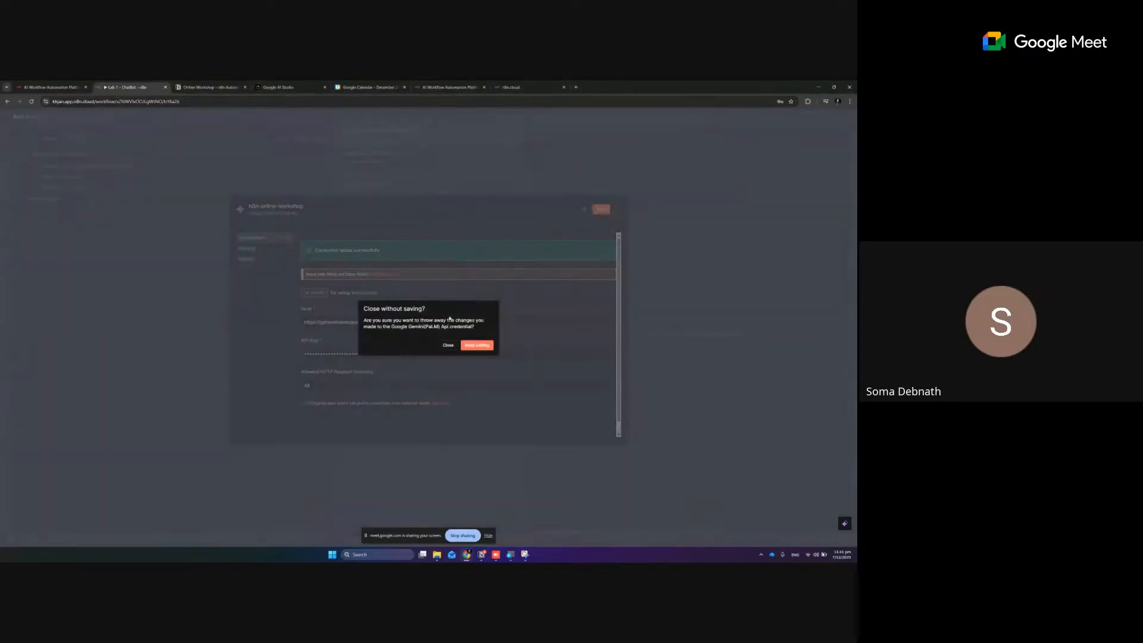
{"action": "left_click", "coordinate": [465, 350]}
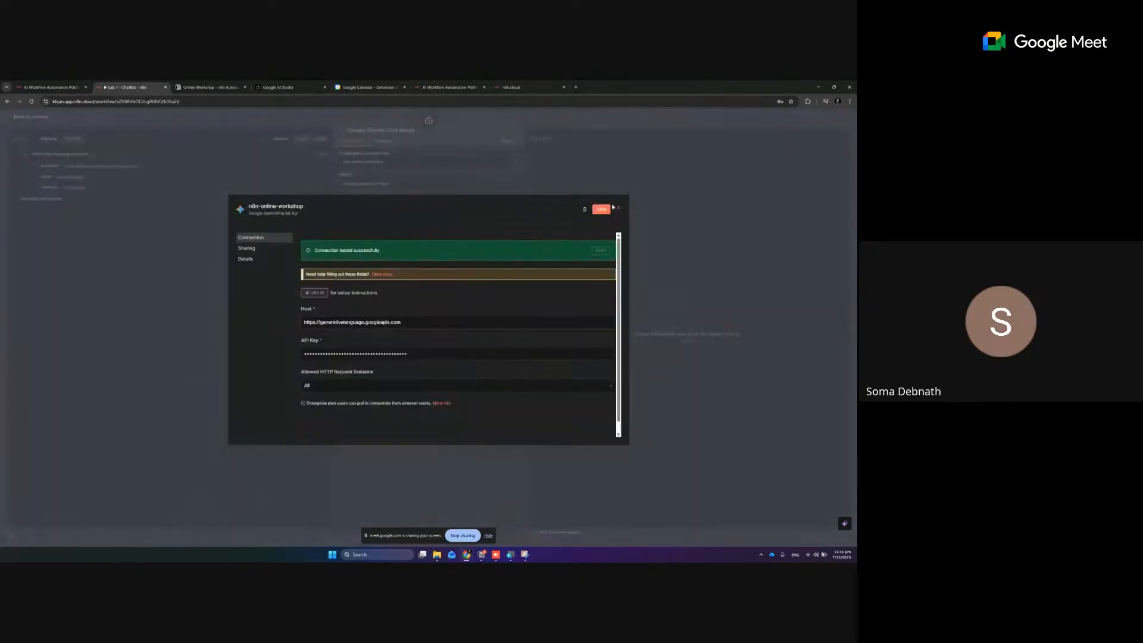
{"action": "left_click", "coordinate": [601, 210]}
{"action": "left_click", "coordinate": [618, 209]}
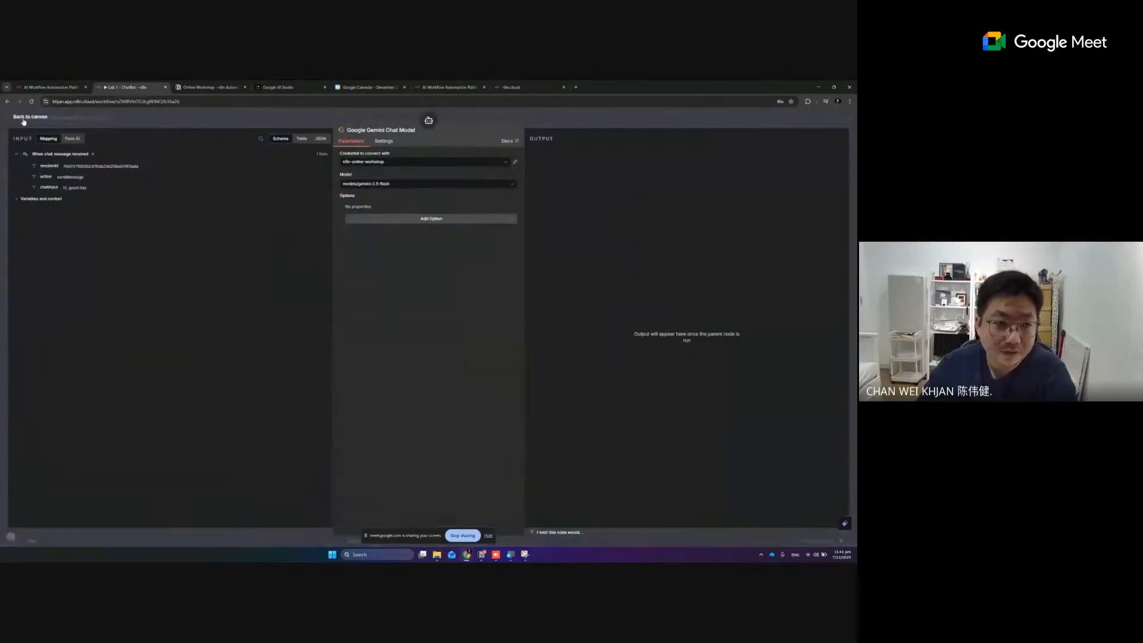
Return to the canvas, remove the existing Gemini model node, and attach a new Google Gemini Chat Model to the AI Agent
{"action": "key", "text": "Escape"}
{"action": "left_click", "coordinate": [301, 348]}
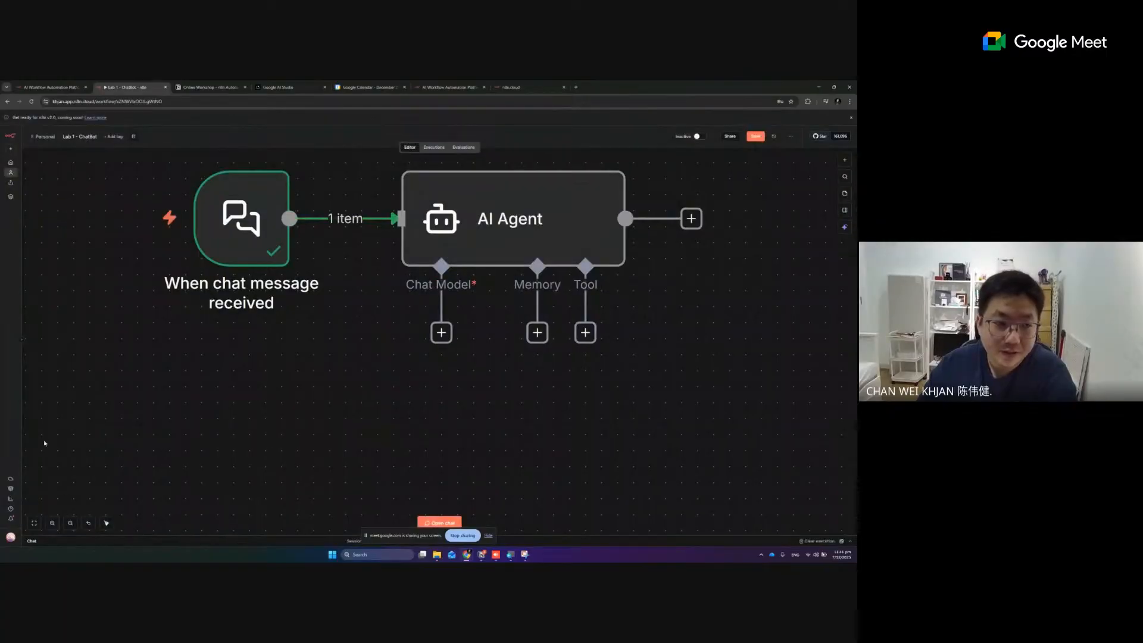
{"action": "left_click", "coordinate": [441, 333]}
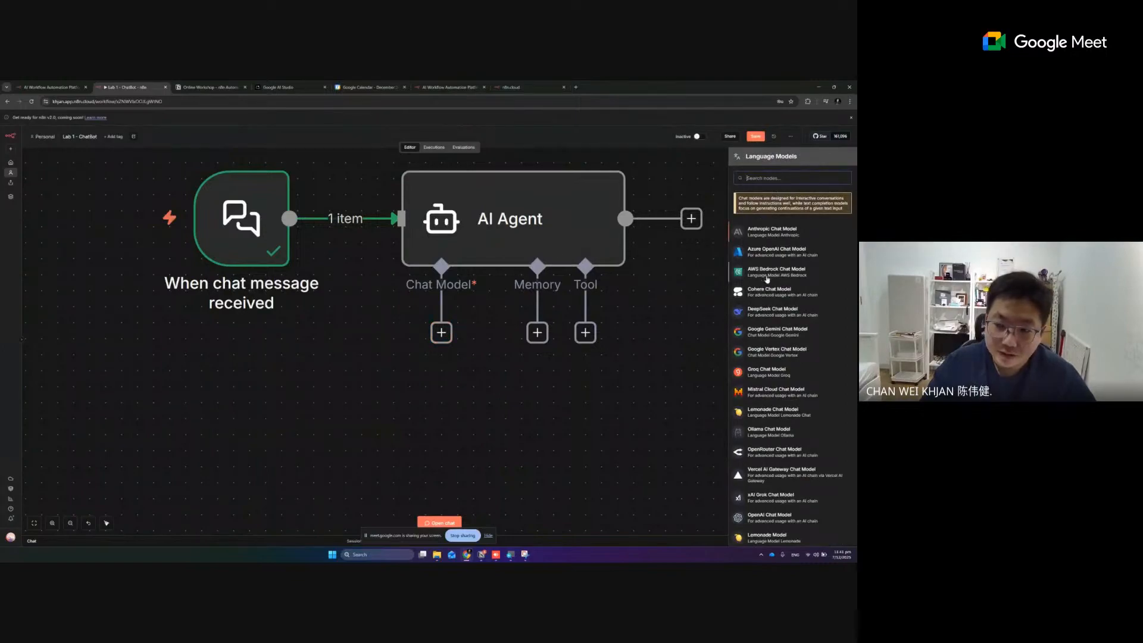
{"action": "scroll", "coordinate": [785, 268], "scroll_direction": "down", "scroll_amount": 1}
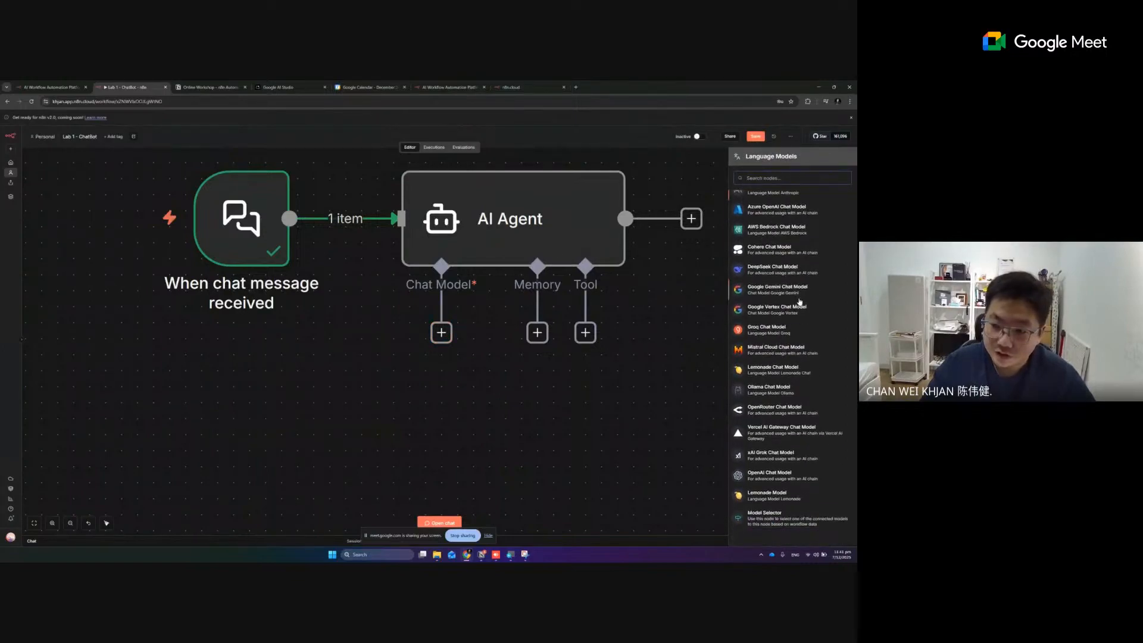
{"action": "scroll", "coordinate": [800, 301], "scroll_direction": "up", "scroll_amount": 1}
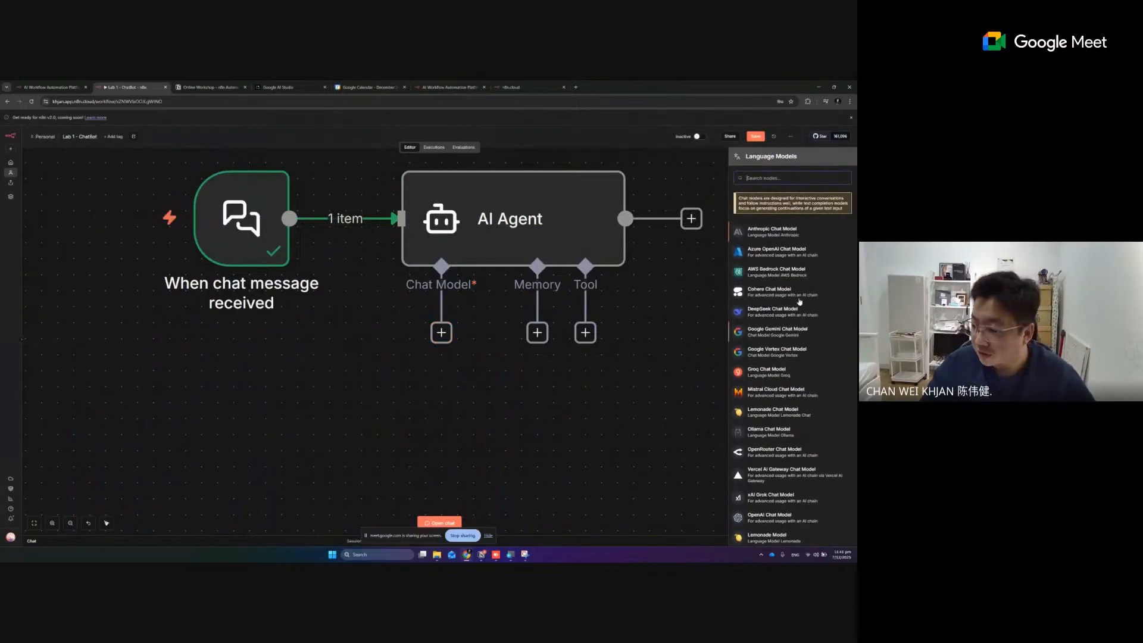
{"action": "left_click", "coordinate": [787, 335]}
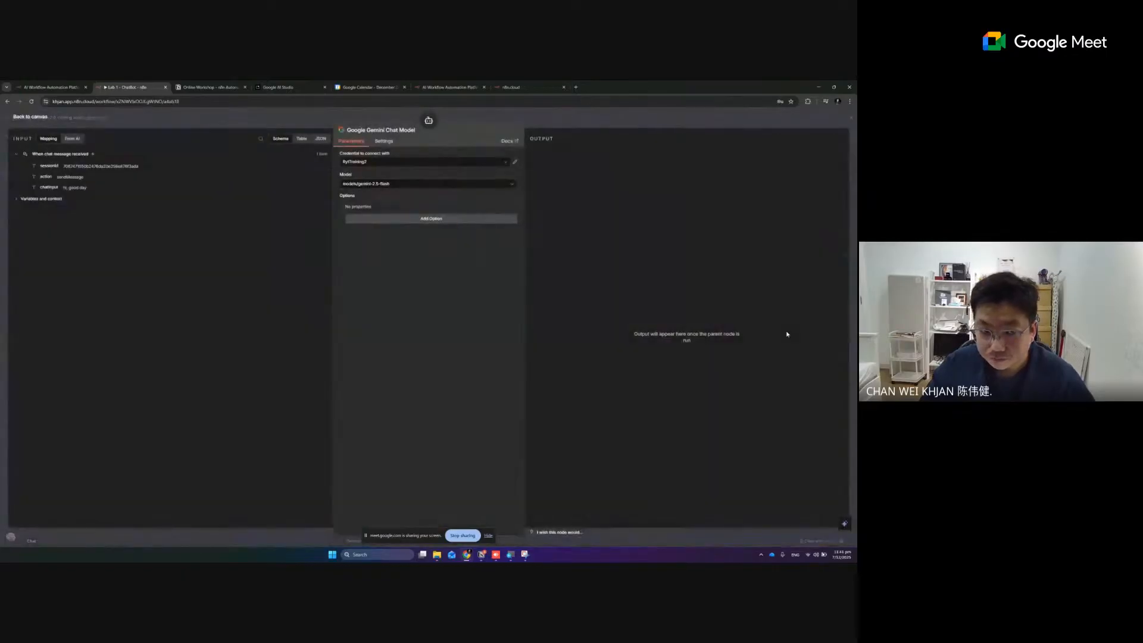
Select n8n-online-workshop as the credential for the Google Gemini Chat Model
{"action": "left_click", "coordinate": [497, 163]}
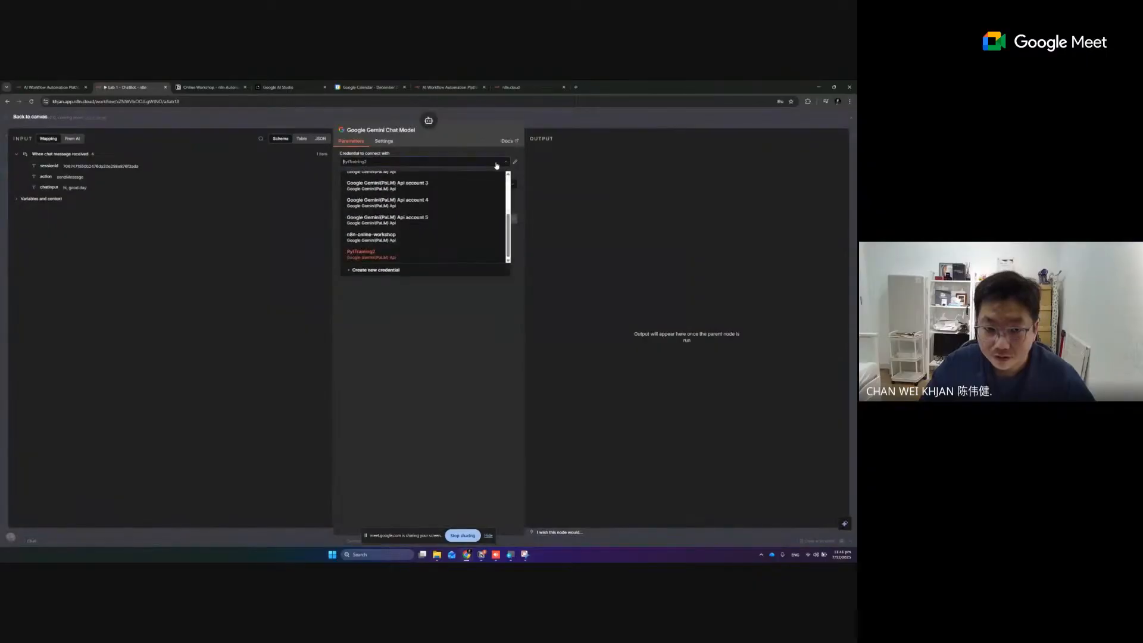
{"action": "left_click", "coordinate": [497, 165]}
{"action": "left_click", "coordinate": [496, 166]}
{"action": "left_click", "coordinate": [385, 238]}
{"action": "left_click", "coordinate": [379, 161]}
{"action": "left_click", "coordinate": [528, 147]}
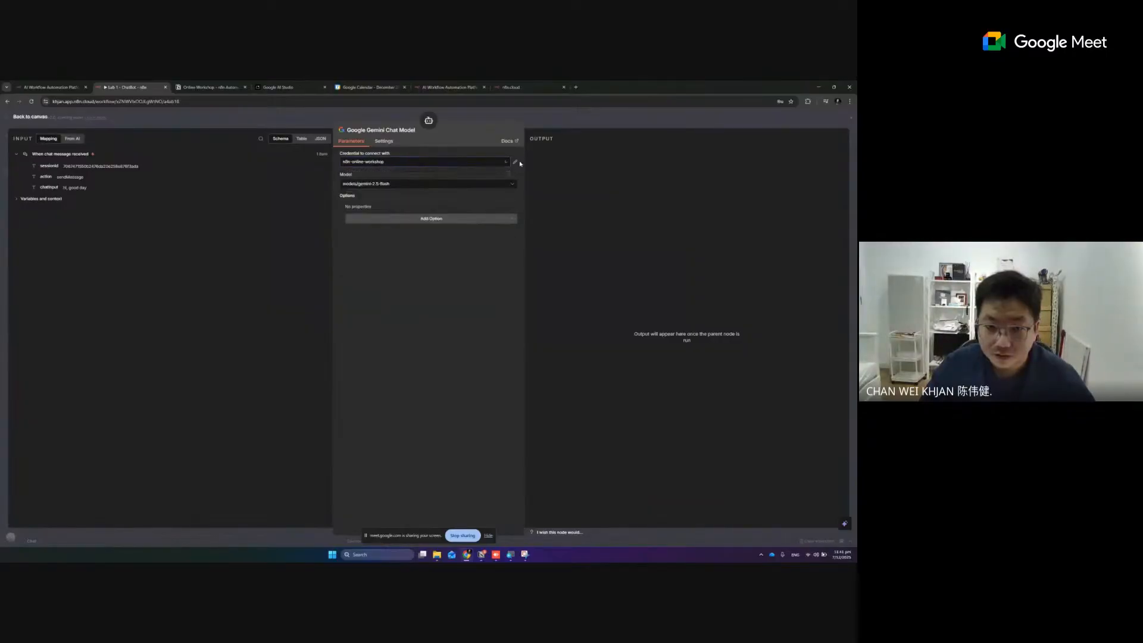
Open the n8n-online-workshop credential, replace its API key with the copied key, save it, and close it
{"action": "left_click", "coordinate": [516, 164]}
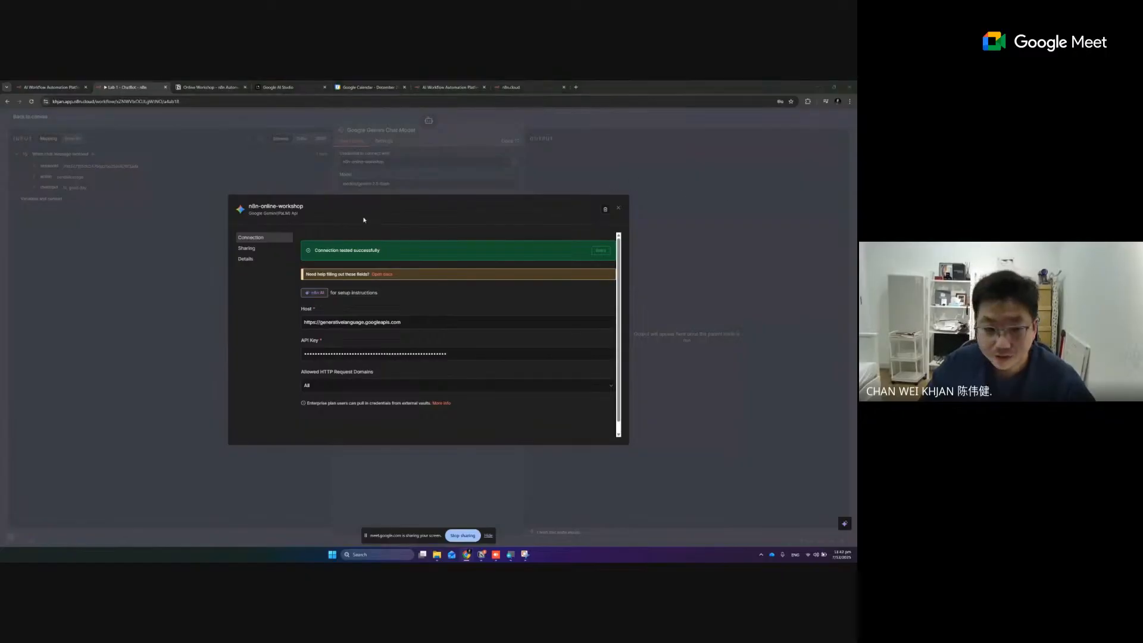
{"action": "left_click", "coordinate": [357, 354]}
{"action": "key", "text": "ctrl+a"}
{"action": "key", "text": "ctrl+v"}
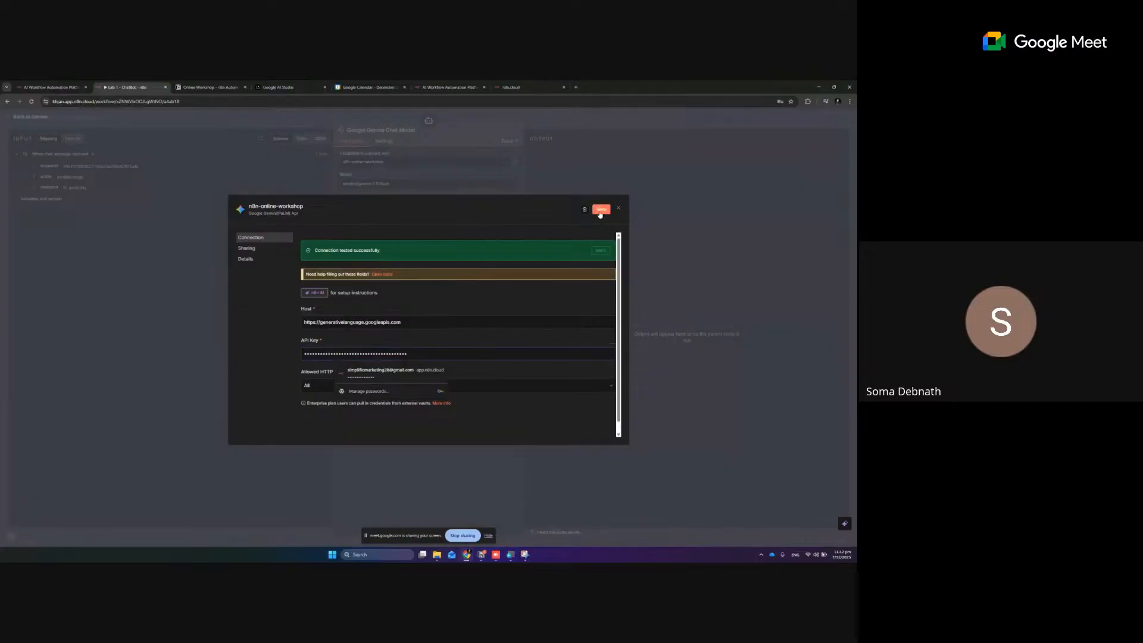
{"action": "left_click", "coordinate": [600, 211]}
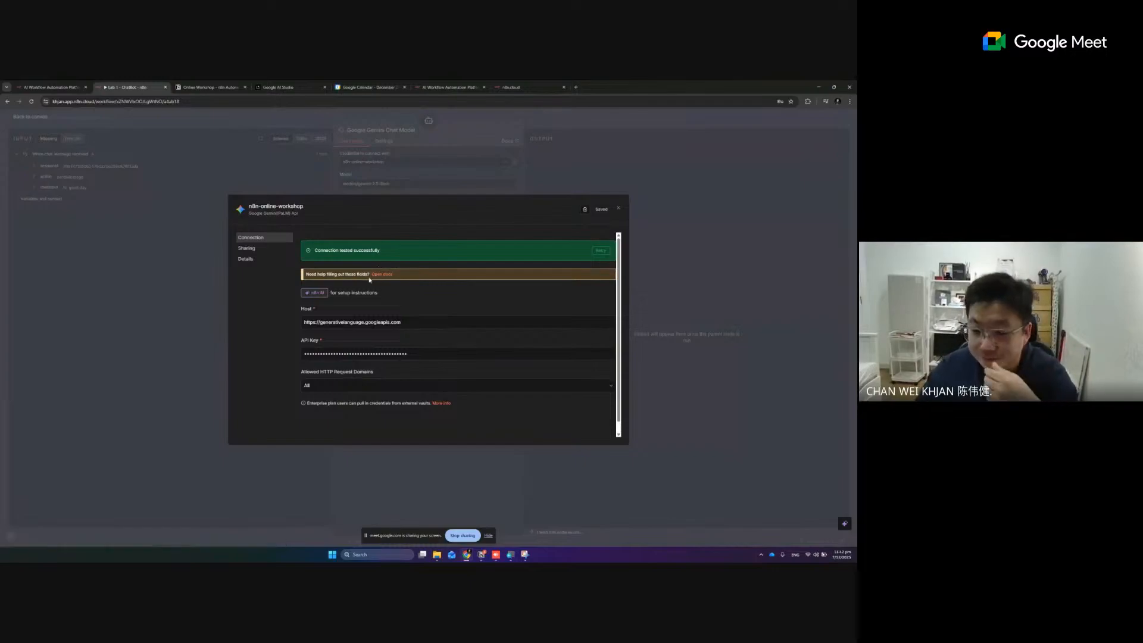
{"action": "left_click", "coordinate": [620, 209]}
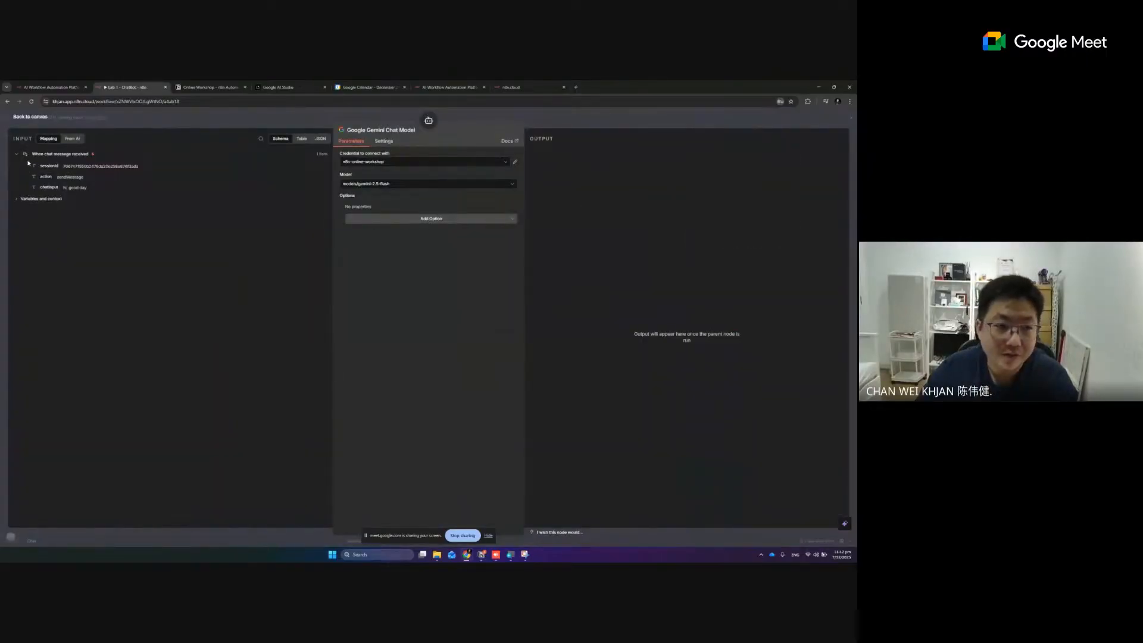
Return to the canvas, fit the workflow in view, and test the chatbot with the message "Hi, how are you"
{"action": "left_click", "coordinate": [31, 116]}
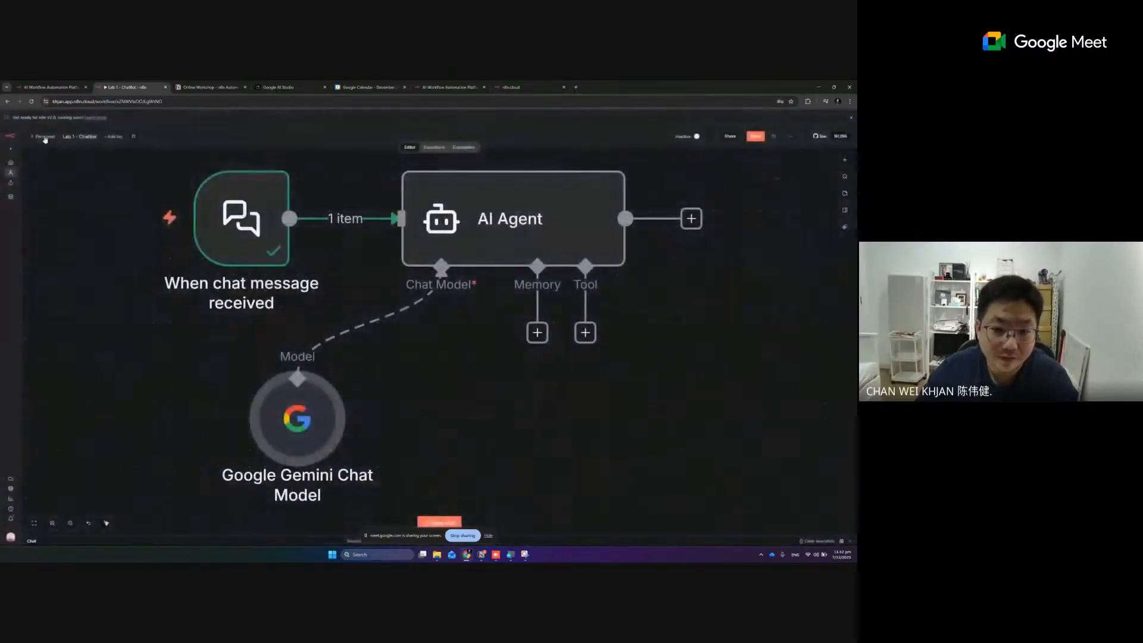
{"action": "left_click", "coordinate": [34, 523]}
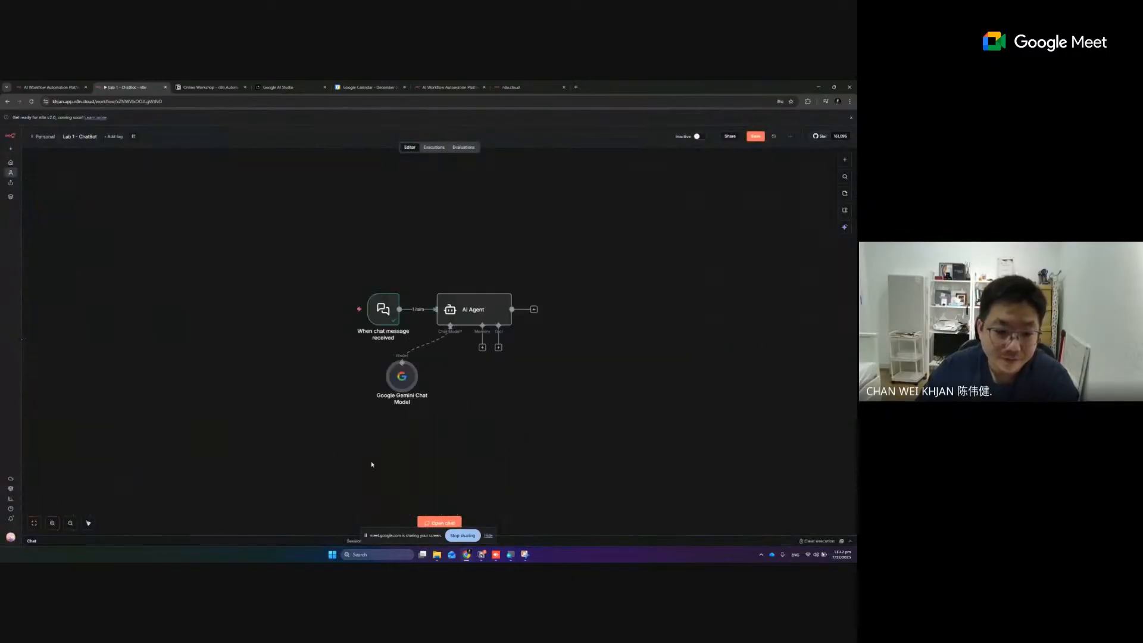
{"action": "left_click", "coordinate": [459, 523]}
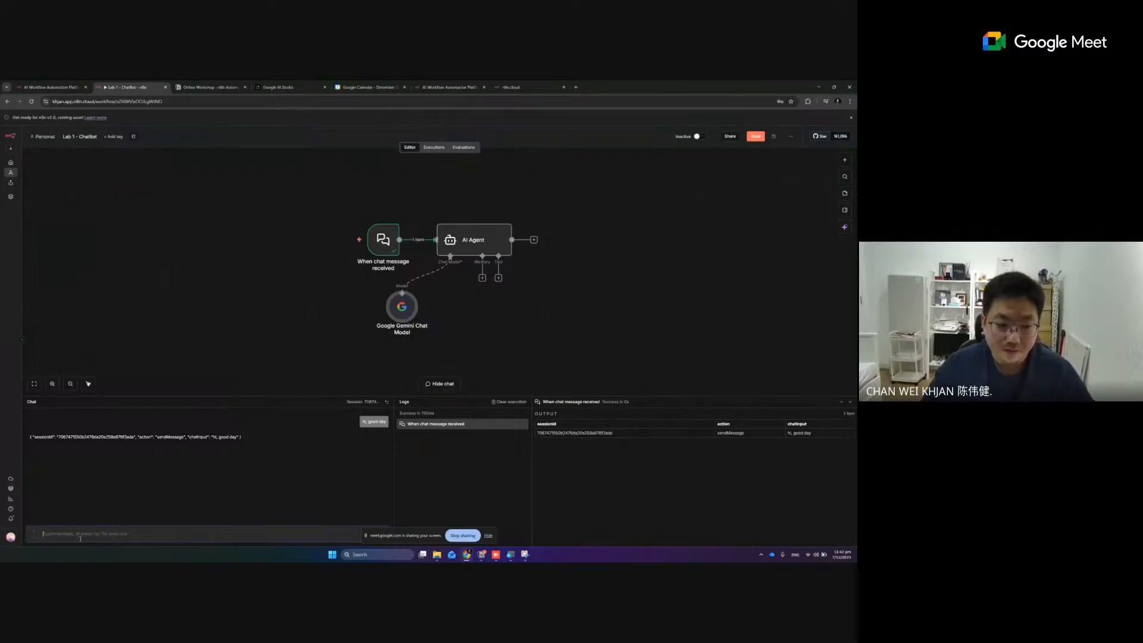
{"action": "type", "text": "Hi, how"}
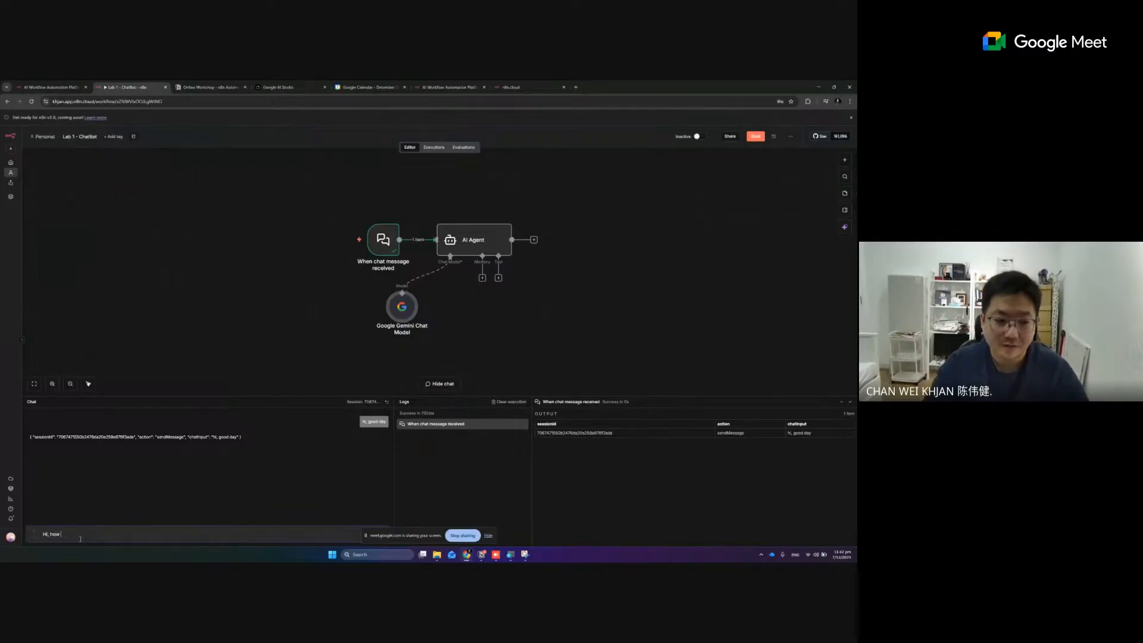
{"action": "type", "text": " are you"}
{"action": "key", "text": "Return"}
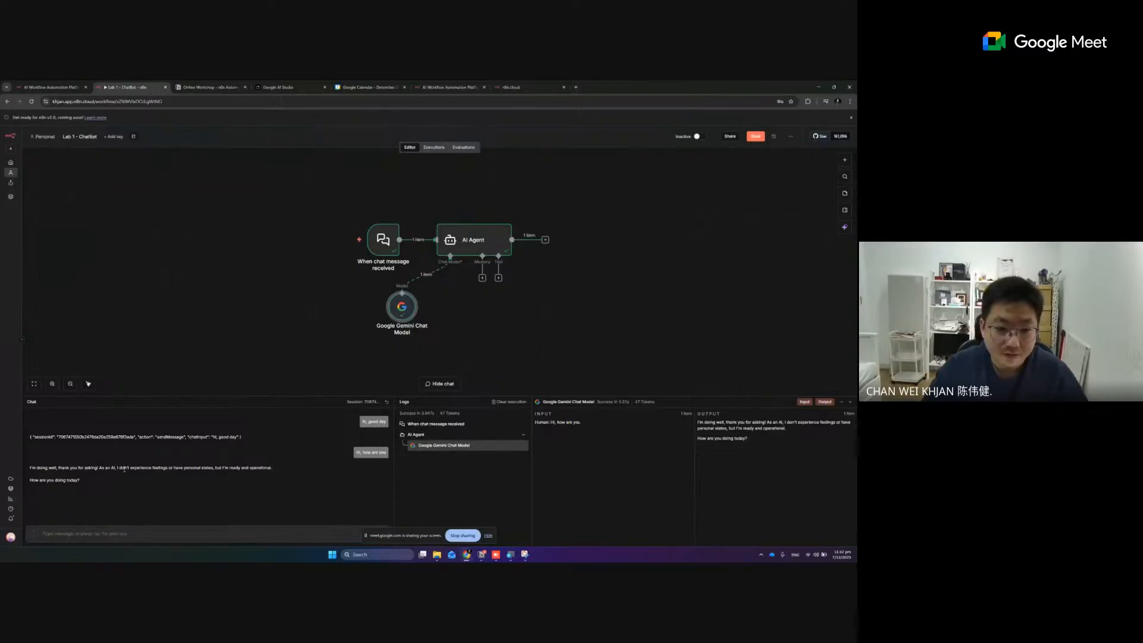
{"action": "left_click_drag", "start_coordinate": [128, 470], "coordinate": [271, 470]}
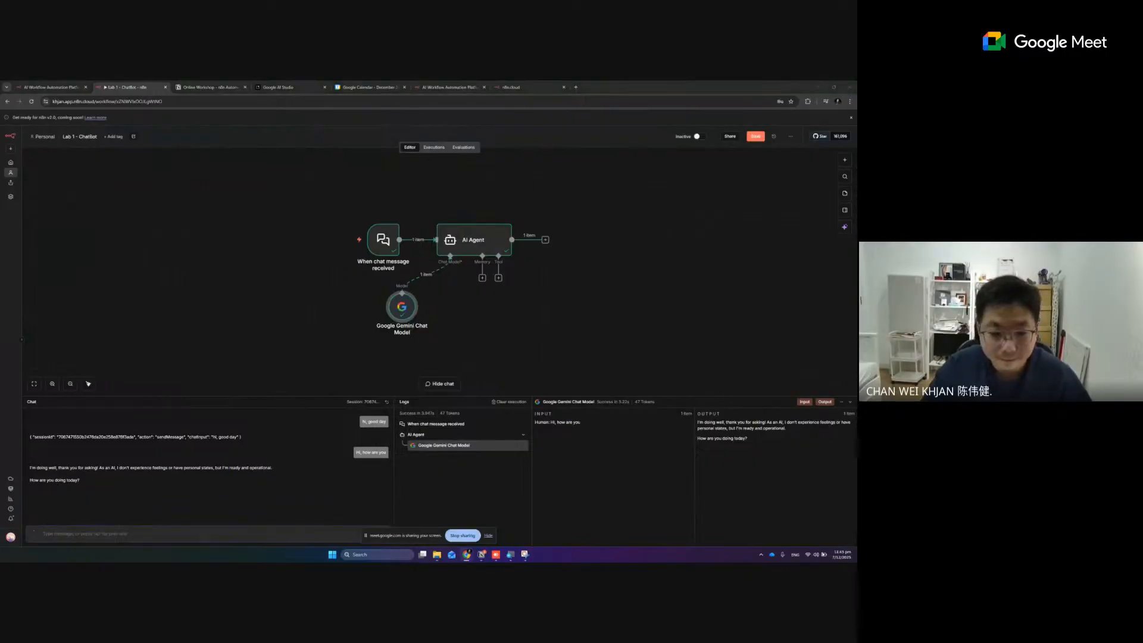
{"action": "left_click", "coordinate": [146, 532]}
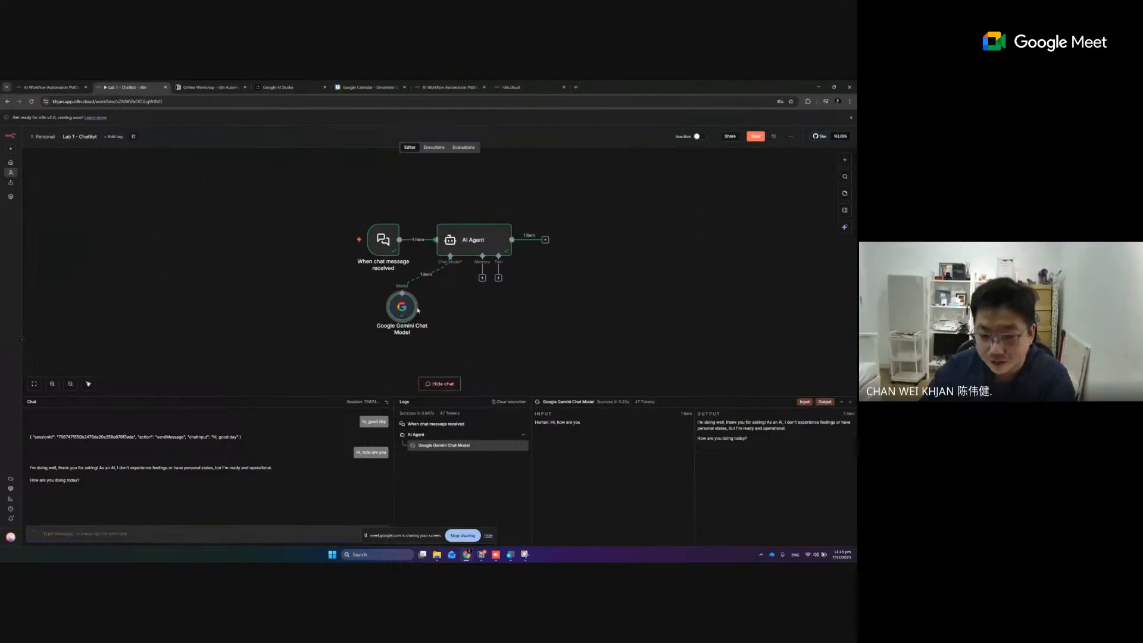
Move the Google Gemini Chat Model node beneath the AI Agent and reset the chat session
{"action": "left_click_drag", "start_coordinate": [402, 306], "coordinate": [444, 318]}
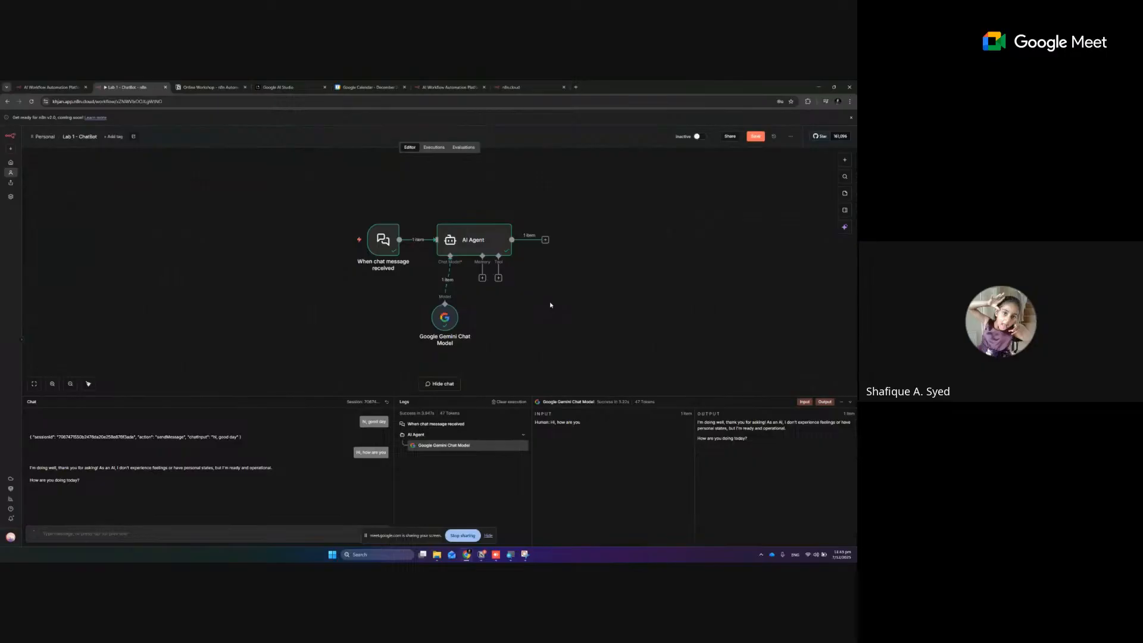
{"action": "left_click", "coordinate": [409, 400]}
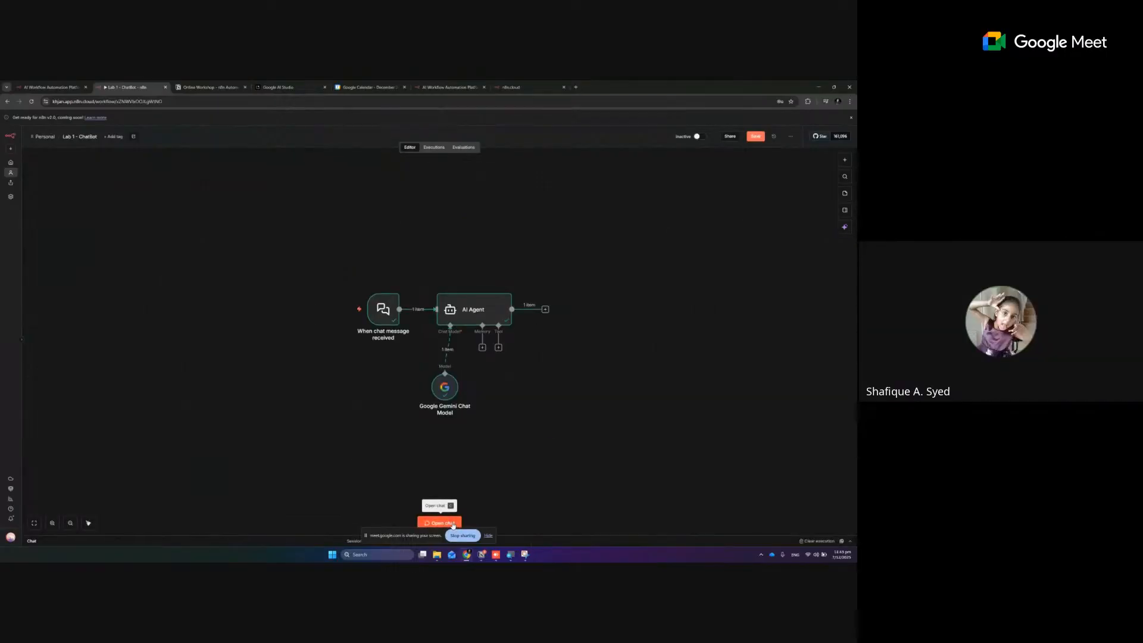
{"action": "left_click", "coordinate": [454, 524]}
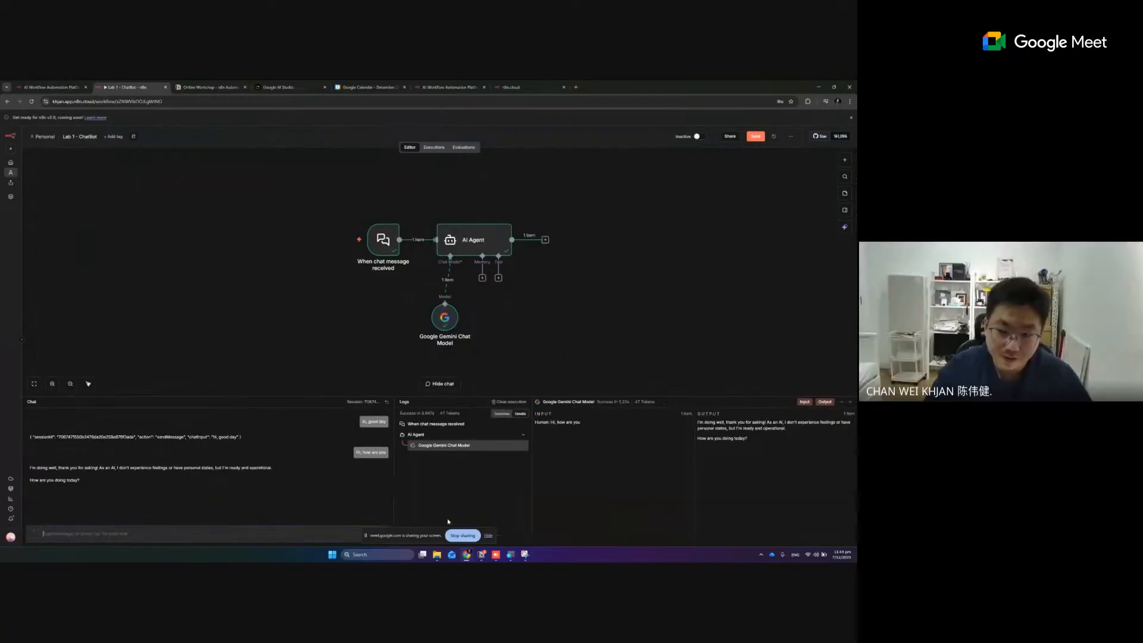
{"action": "left_click", "coordinate": [385, 405]}
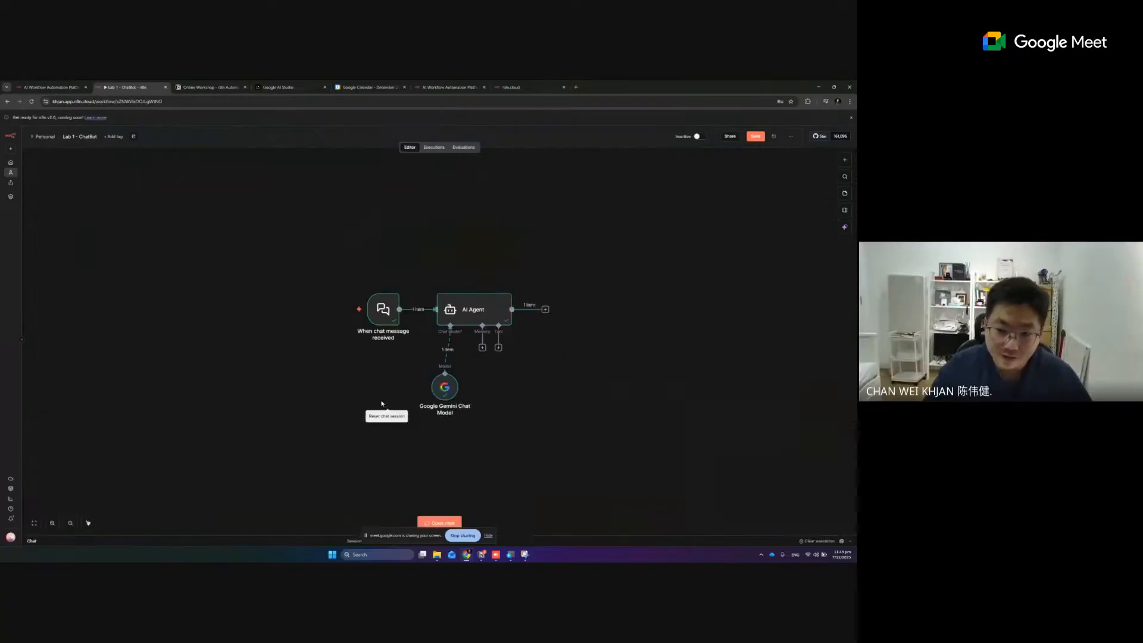
{"action": "left_click", "coordinate": [426, 523]}
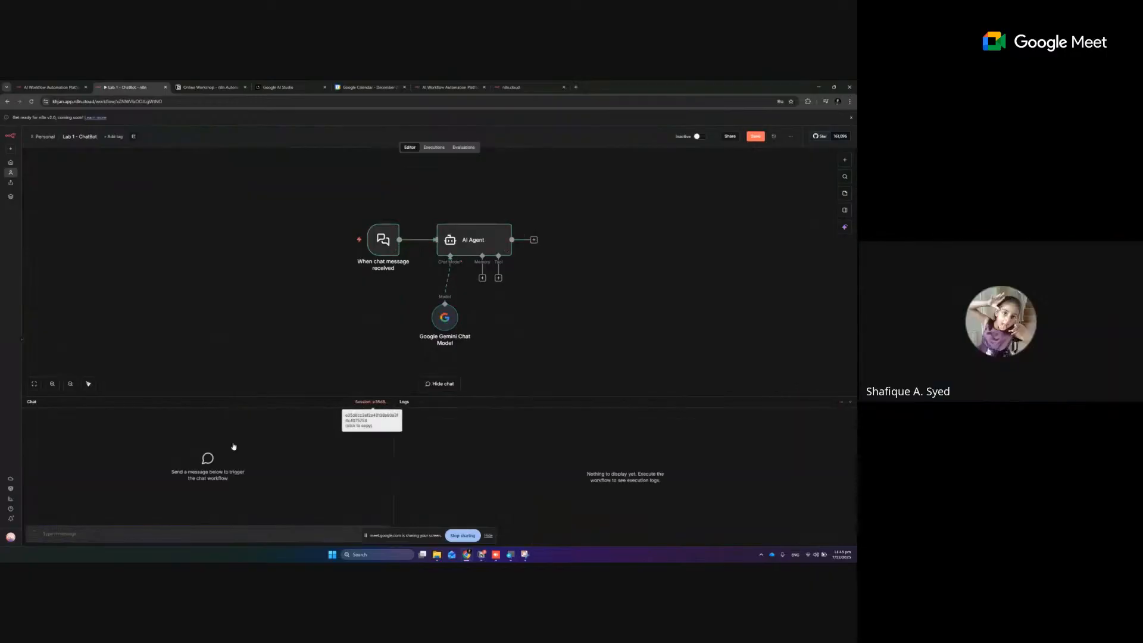
Send the message "Hi, good day" in the new chat session
{"action": "left_click", "coordinate": [162, 536]}
{"action": "type", "text": "Hi, "}
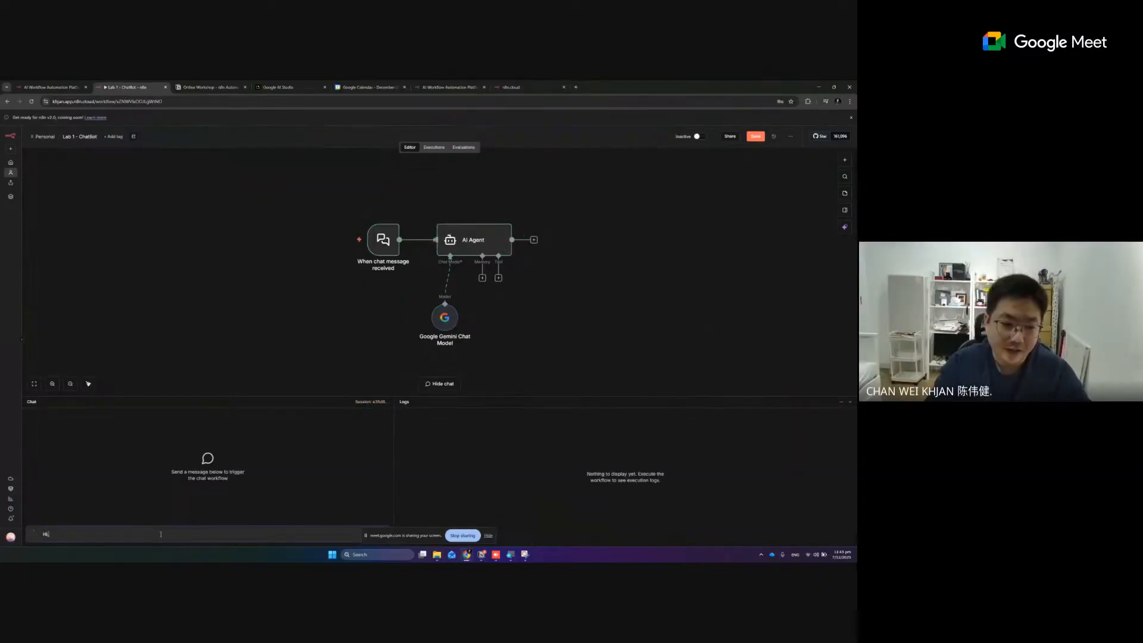
{"action": "type", "text": "good day"}
{"action": "key", "text": "Return"}
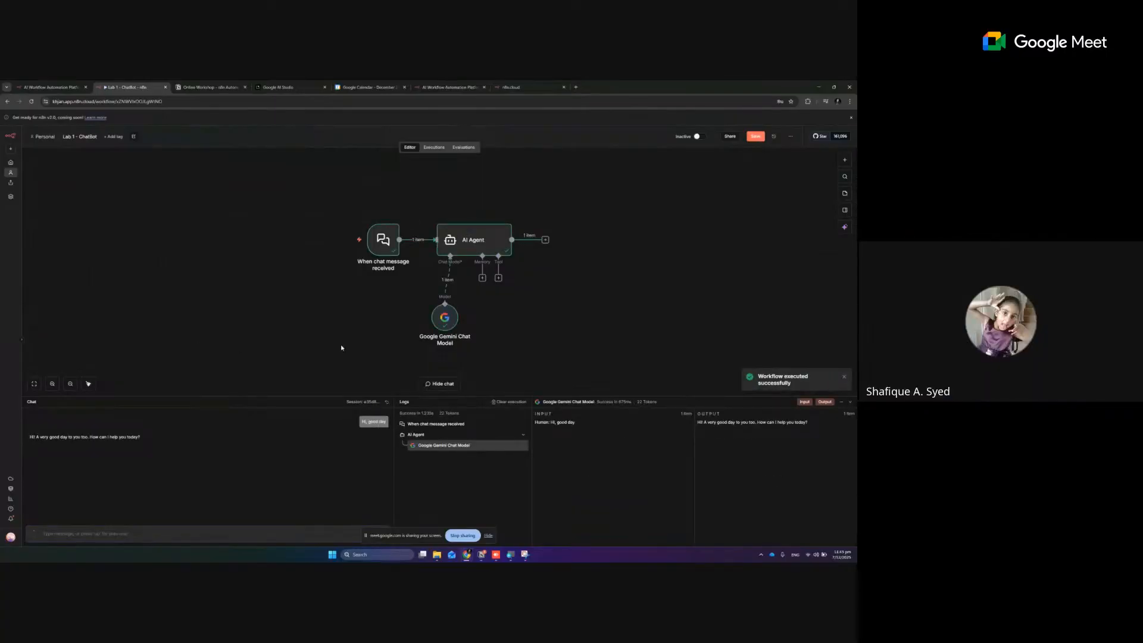
Stop sharing the screen and check the Gemini Chat Model's credential and model settings in the participant's My workflow
{"action": "left_click", "coordinate": [461, 536]}
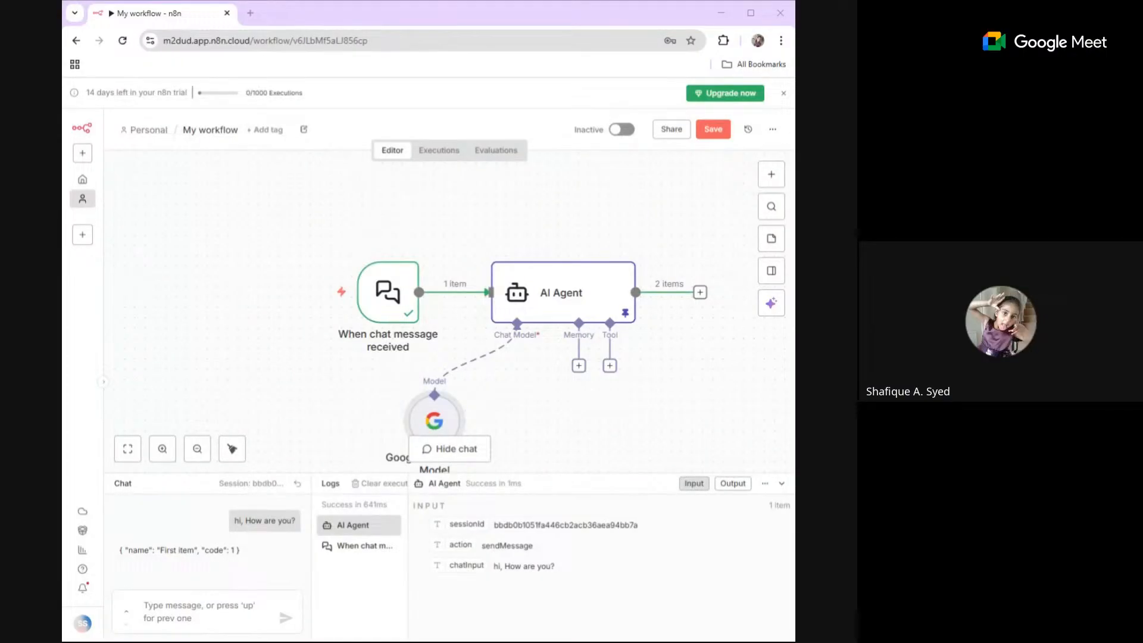
{"action": "key", "text": "alt+Tab"}
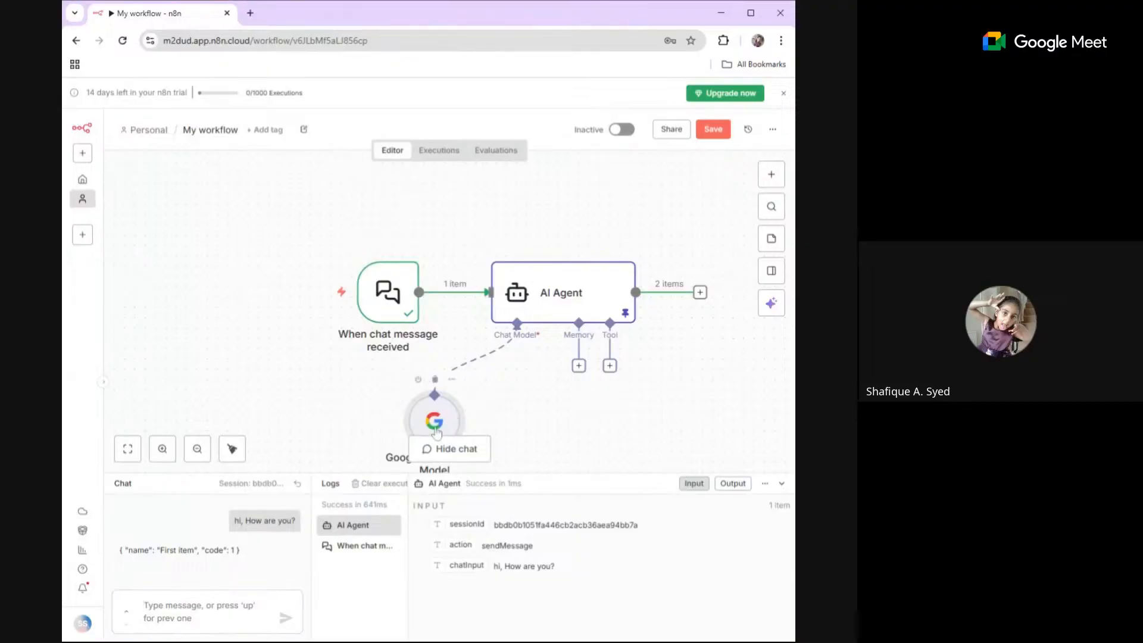
{"action": "double_click", "coordinate": [436, 427]}
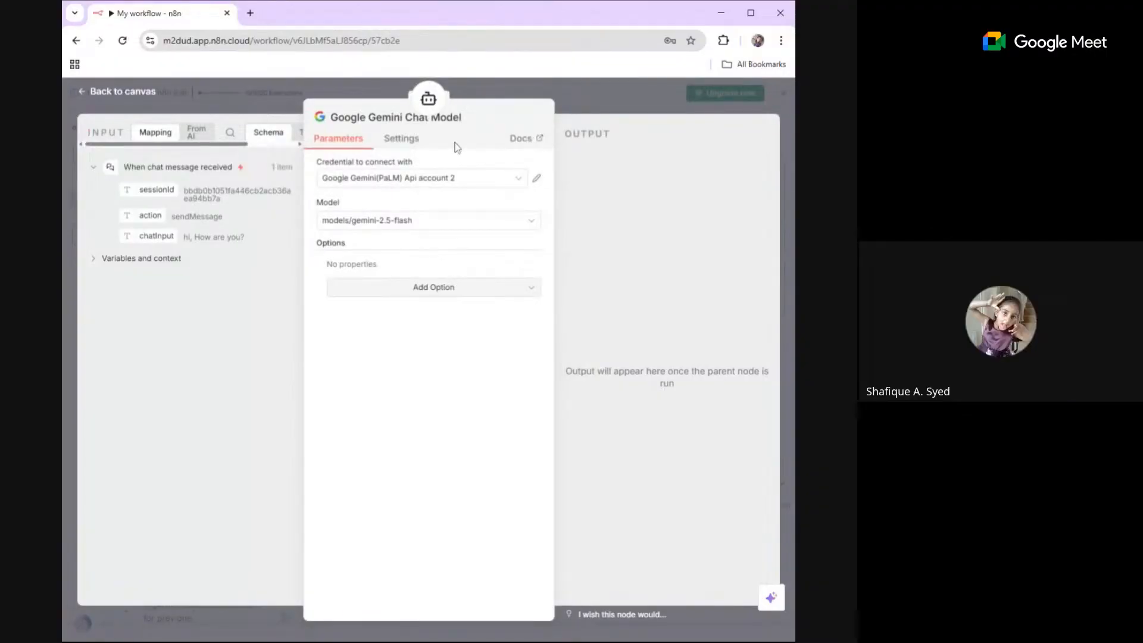
{"action": "left_click", "coordinate": [127, 95]}
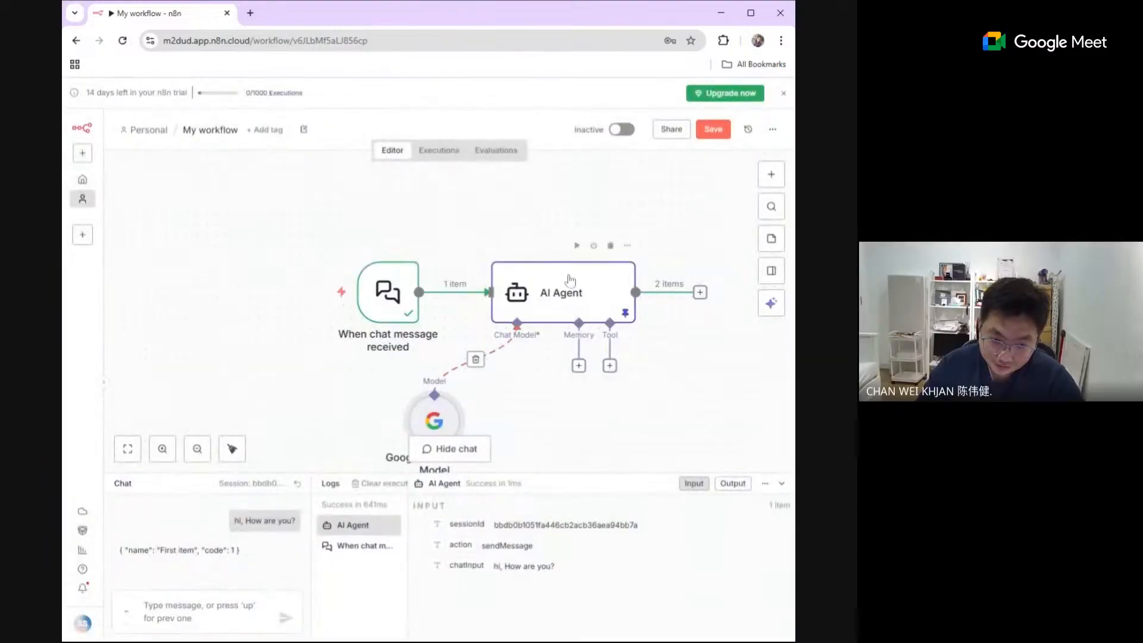
Unpin the AI Agent node's pinned test output data and return to the canvas
{"action": "left_click", "coordinate": [562, 295]}
{"action": "double_click", "coordinate": [563, 295]}
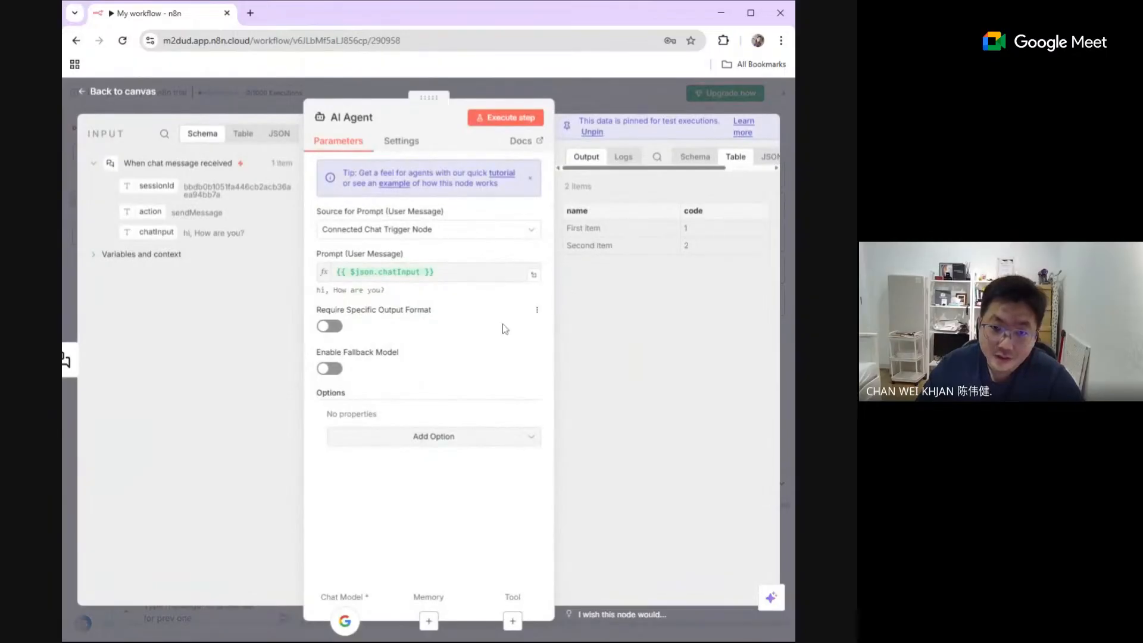
{"action": "left_click", "coordinate": [531, 180]}
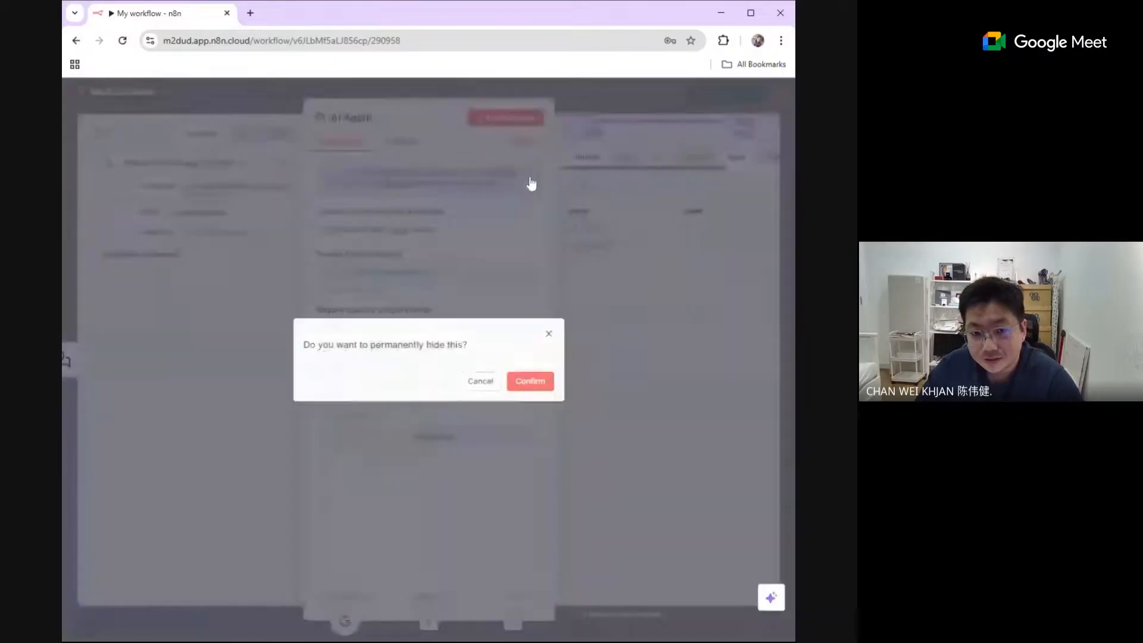
{"action": "left_click", "coordinate": [495, 387]}
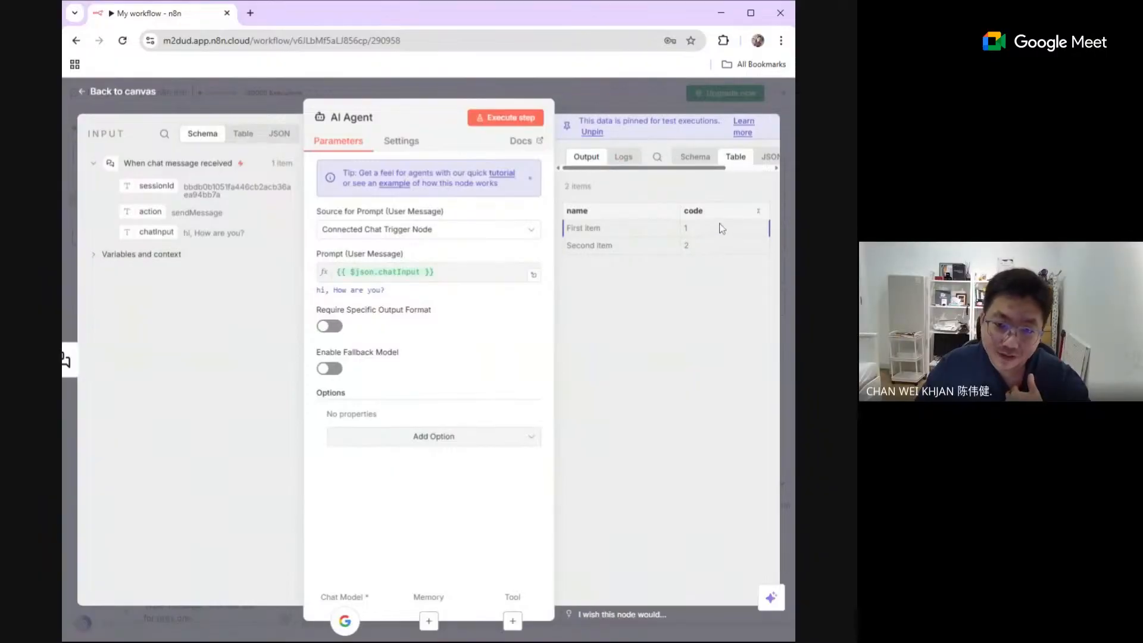
{"action": "left_click", "coordinate": [593, 133]}
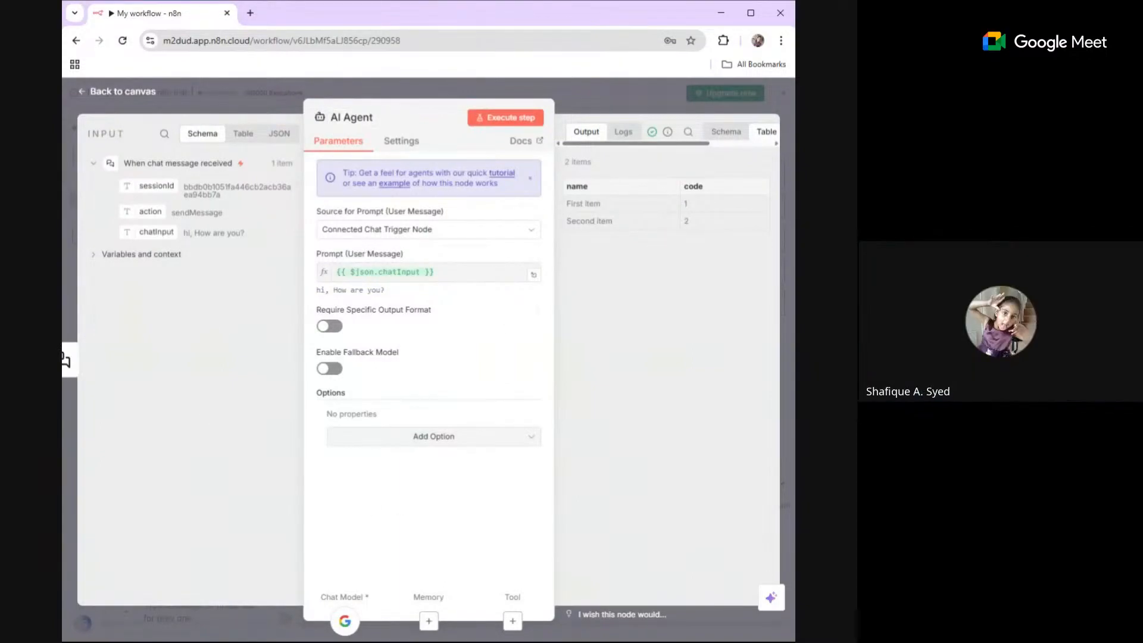
{"action": "left_click", "coordinate": [124, 92]}
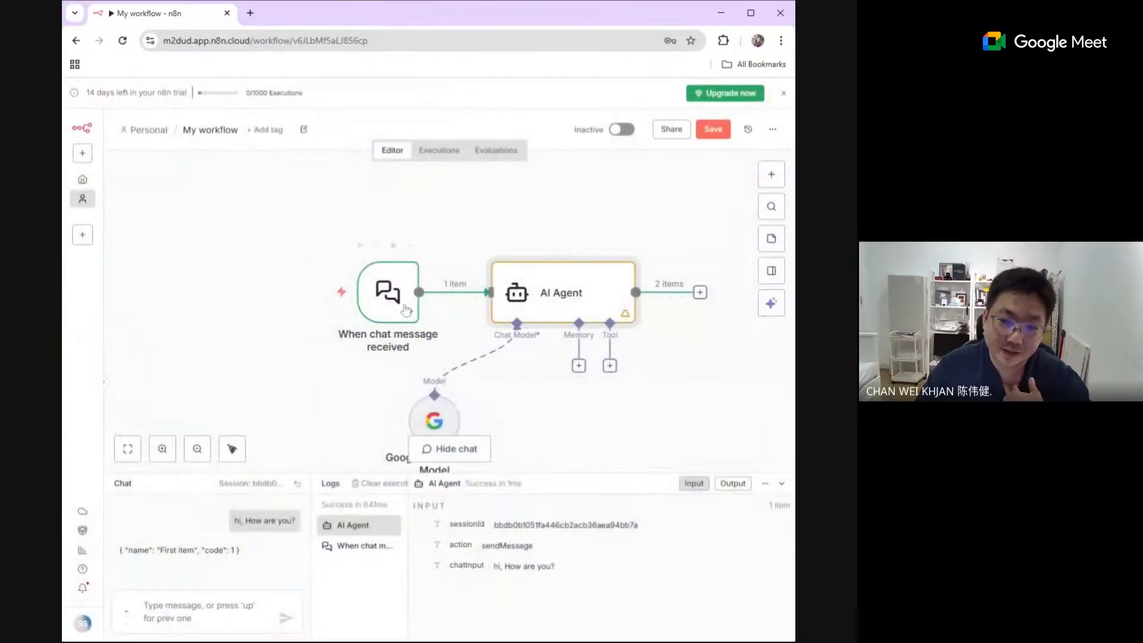
Check the Google Gemini Chat Model's credential and model settings, and save the workflow
{"action": "double_click", "coordinate": [443, 426]}
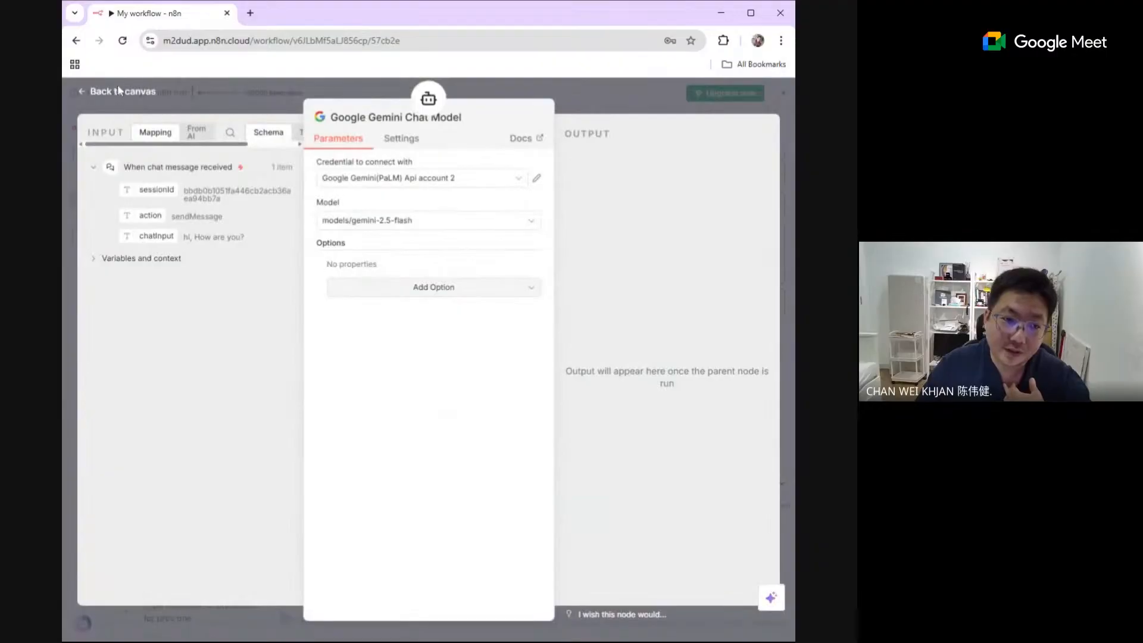
{"action": "left_click", "coordinate": [119, 91]}
{"action": "left_click", "coordinate": [714, 132]}
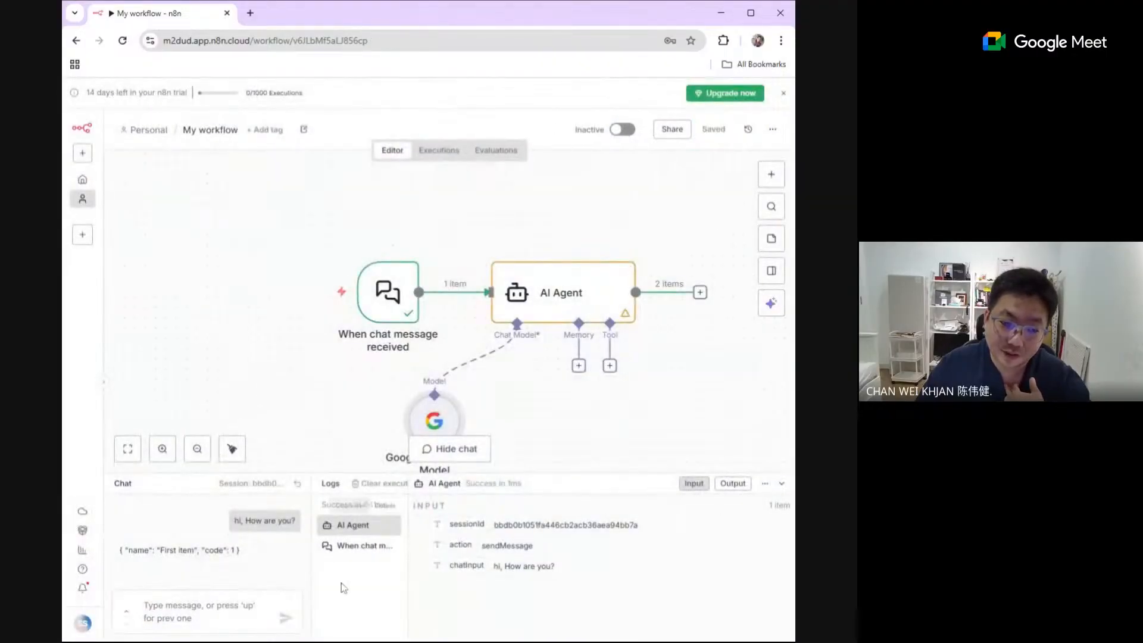
Test the chatbot by sending the message "Hi" in the workflow chat
{"action": "left_click", "coordinate": [250, 601]}
{"action": "type", "text": "Hi"}
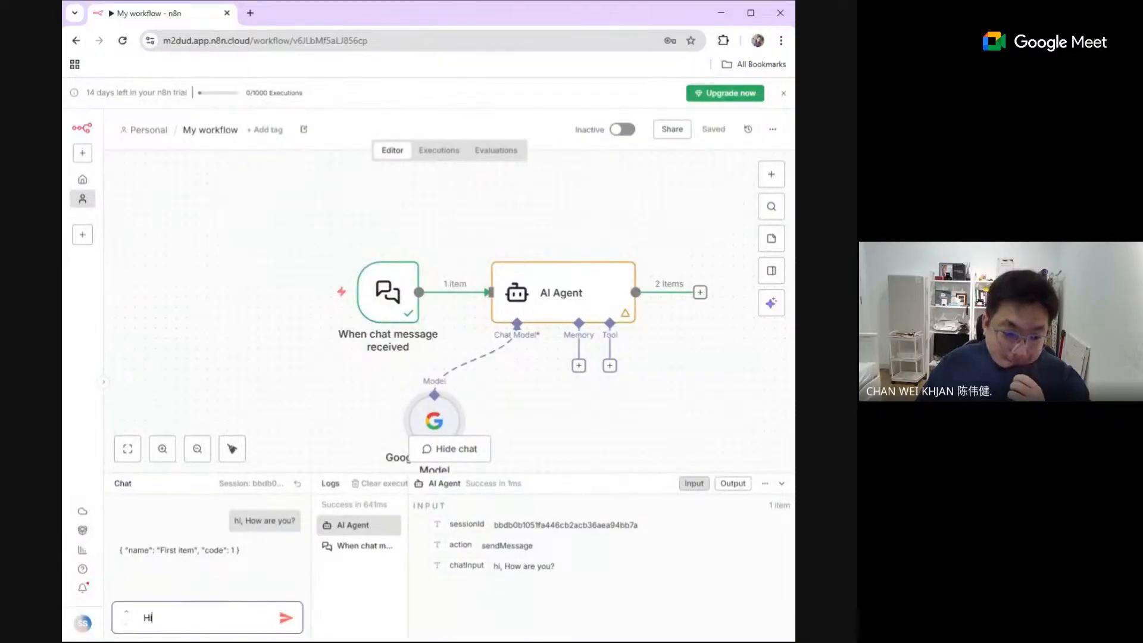
{"action": "key", "text": "Return"}
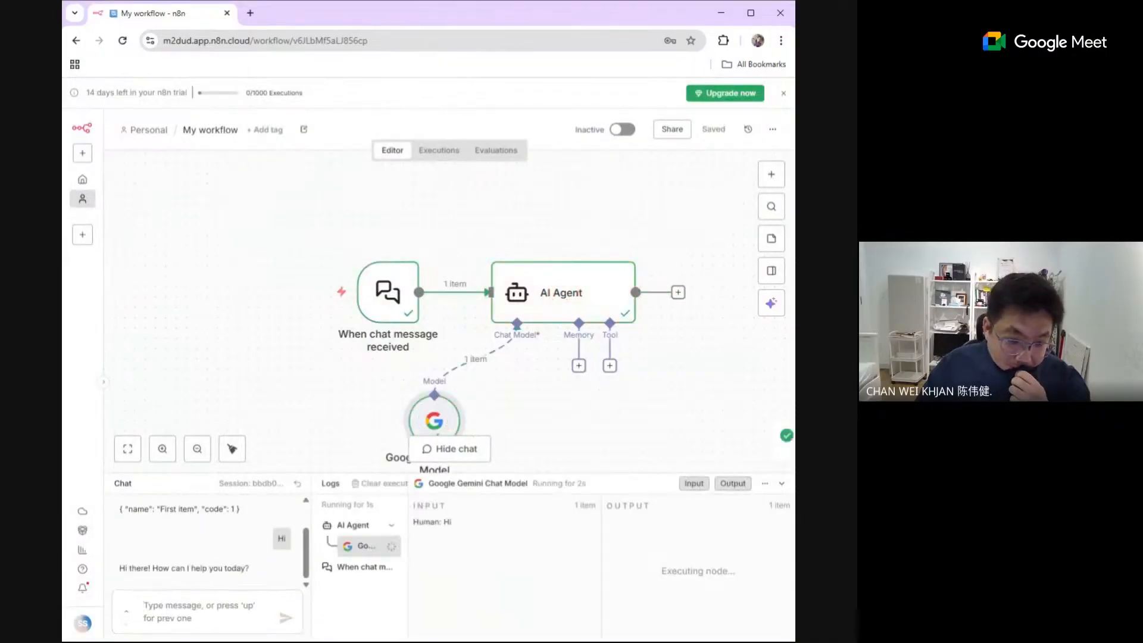